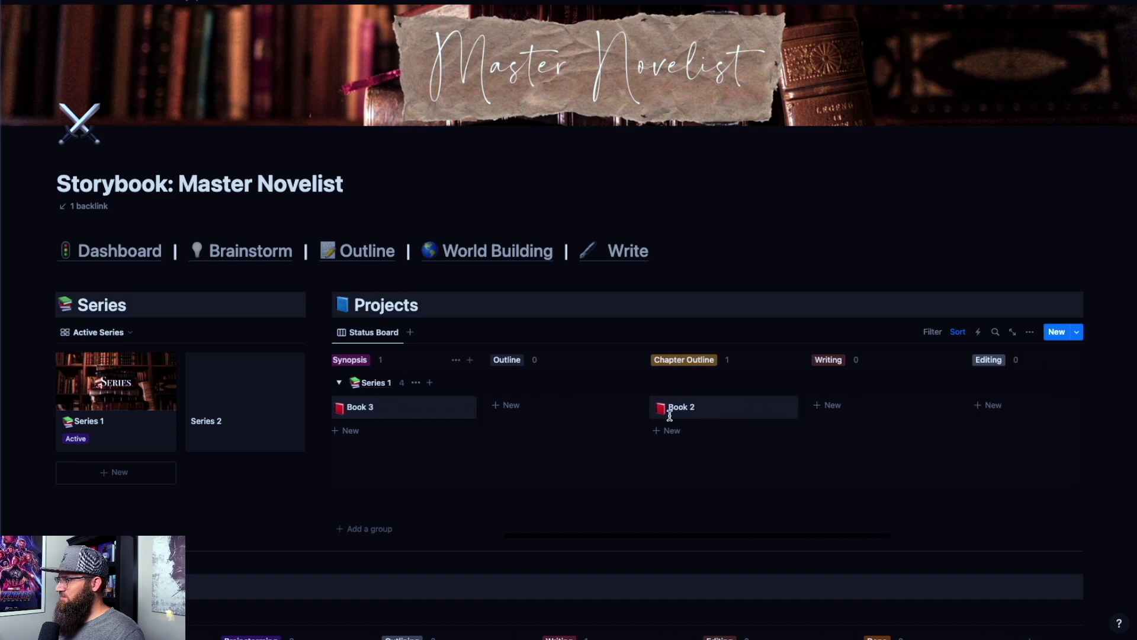
# Step: Examine the status columns of the Projects board from Idea to Done and glance at the Chapters board
pyautogui.hscroll(-10, 669, 415)
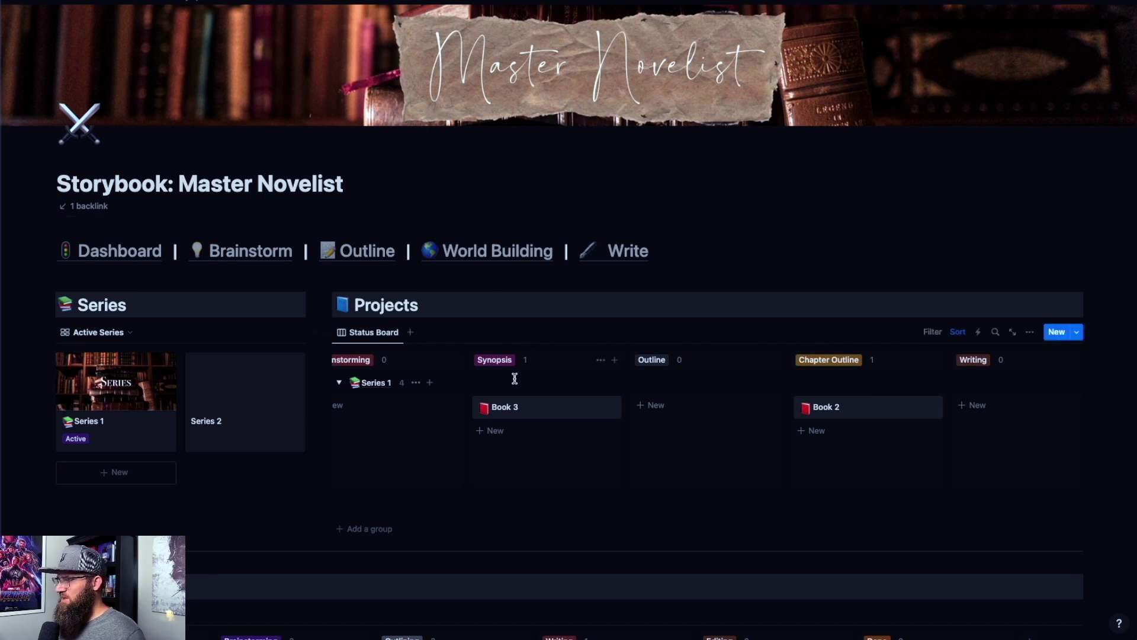
pyautogui.hscroll(-4, 510, 397)
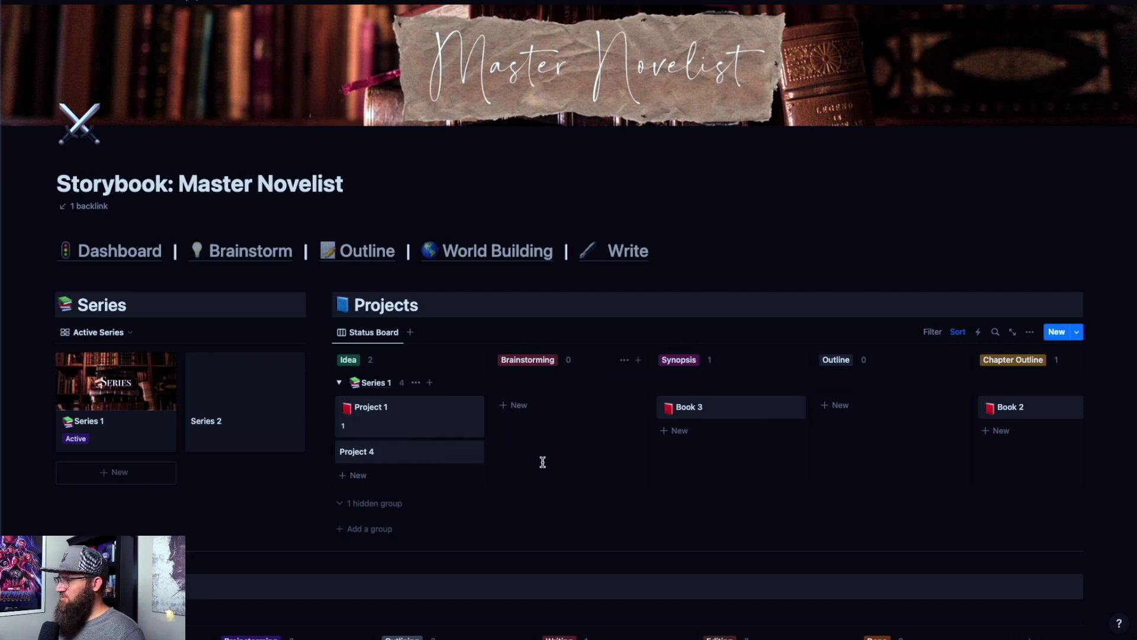
pyautogui.hscroll(1, 542, 460)
pyautogui.hscroll(3, 661, 430)
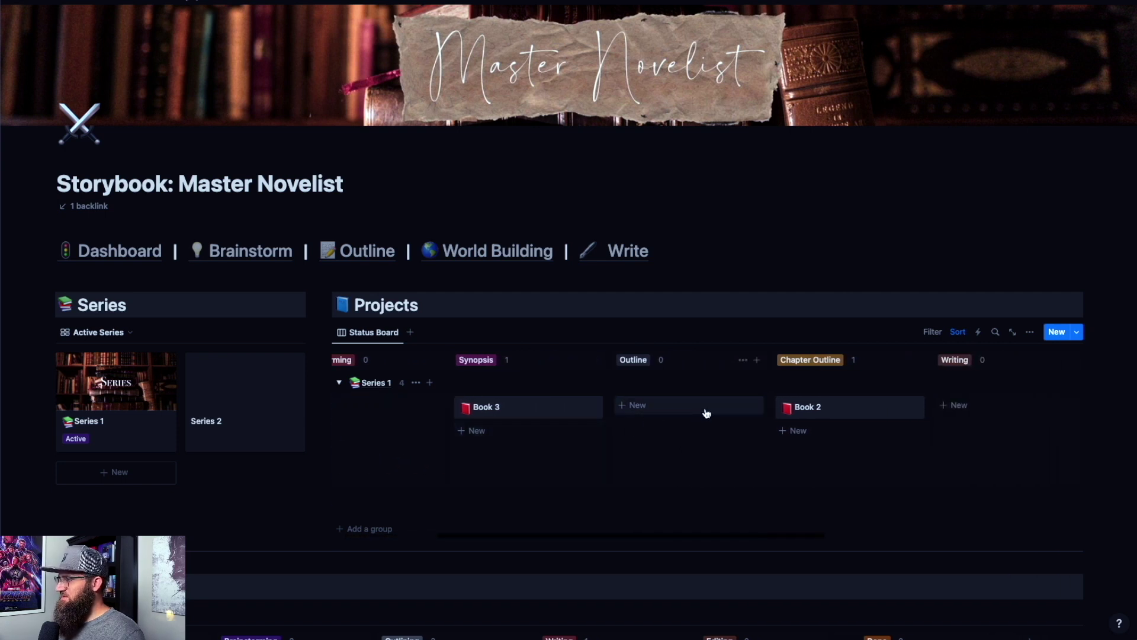
pyautogui.hscroll(4, 846, 409)
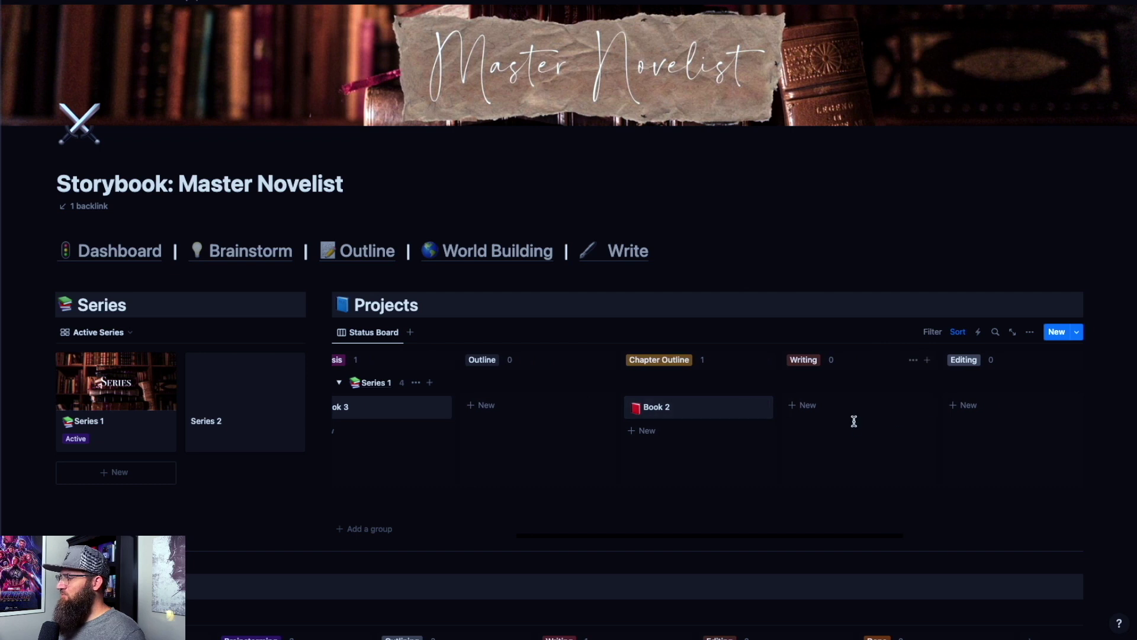
pyautogui.hscroll(1, 851, 424)
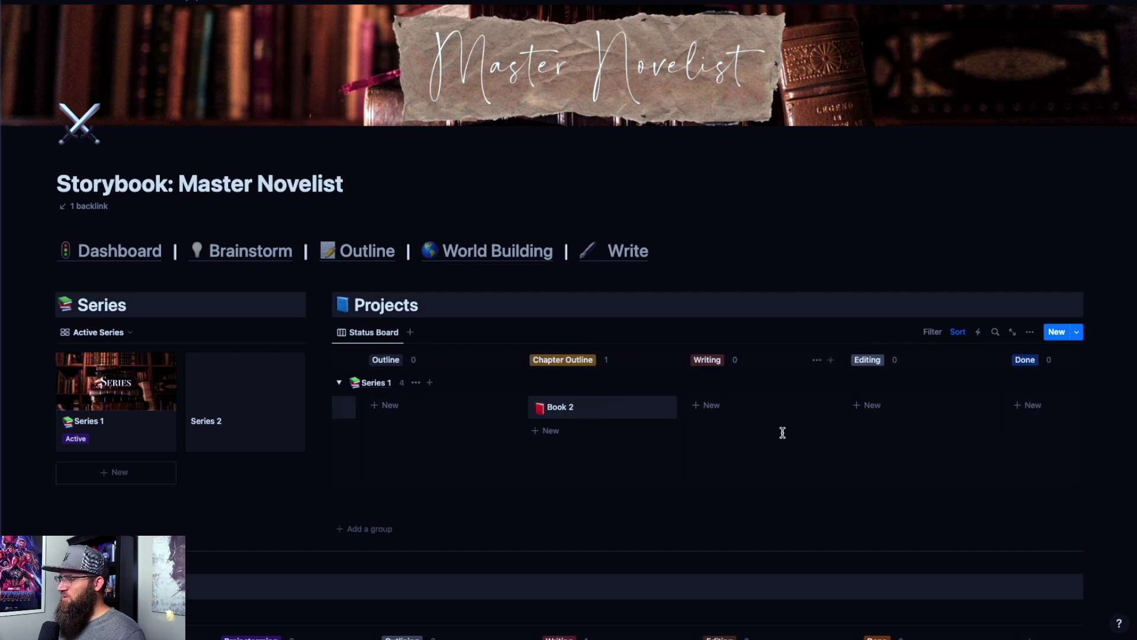
pyautogui.hscroll(-8, 592, 407)
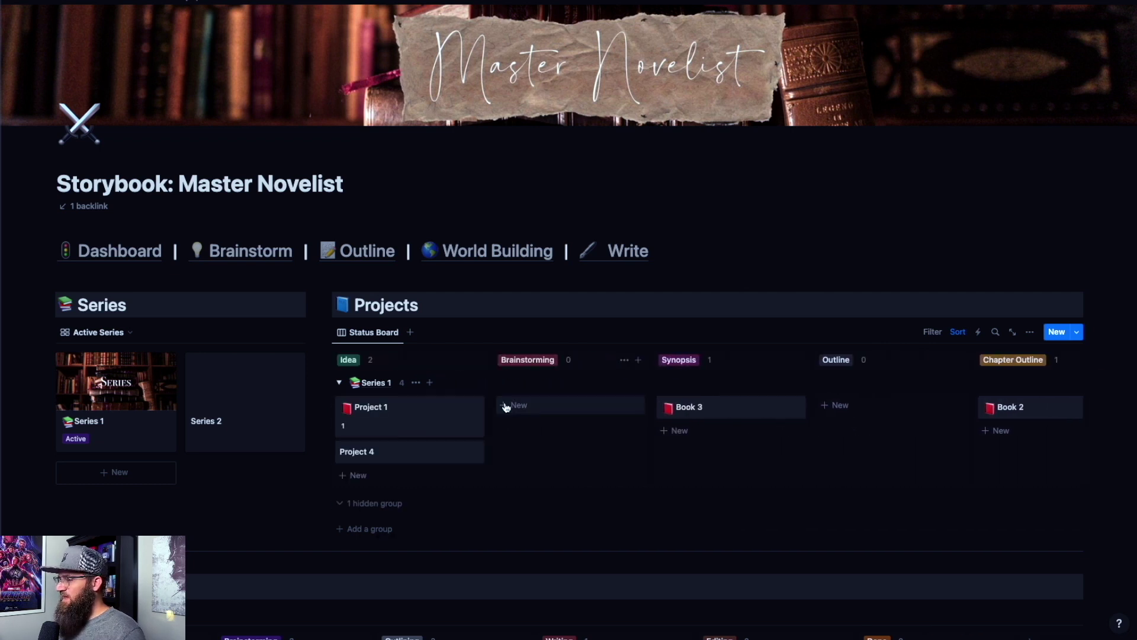
pyautogui.scroll(-5, 506, 407)
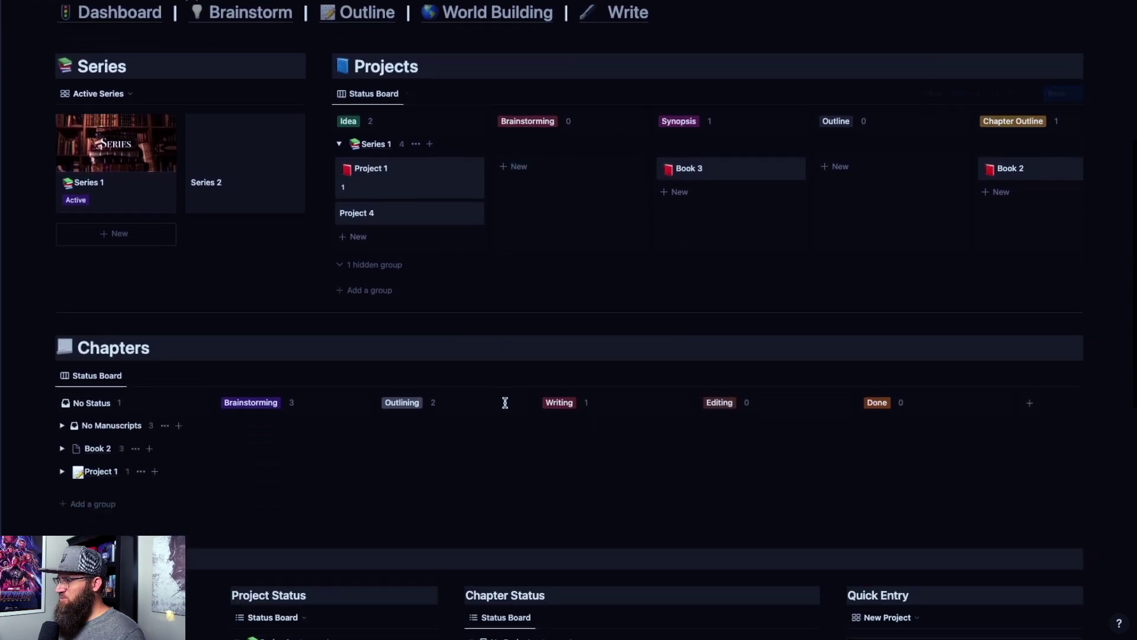
pyautogui.scroll(5, 505, 402)
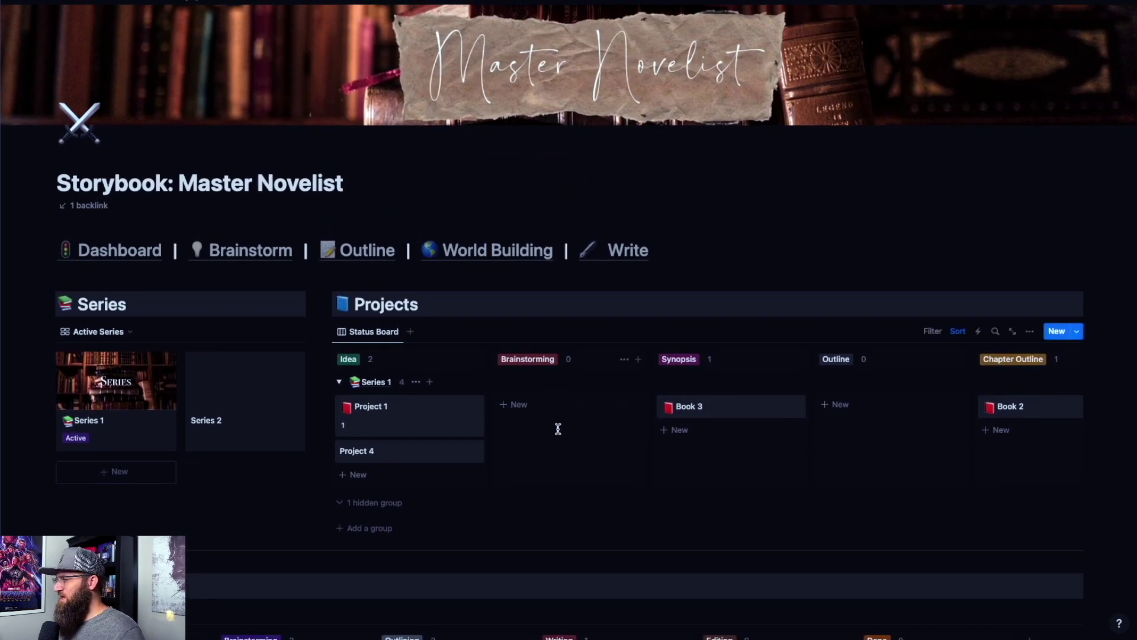
pyautogui.hscroll(5, 580, 428)
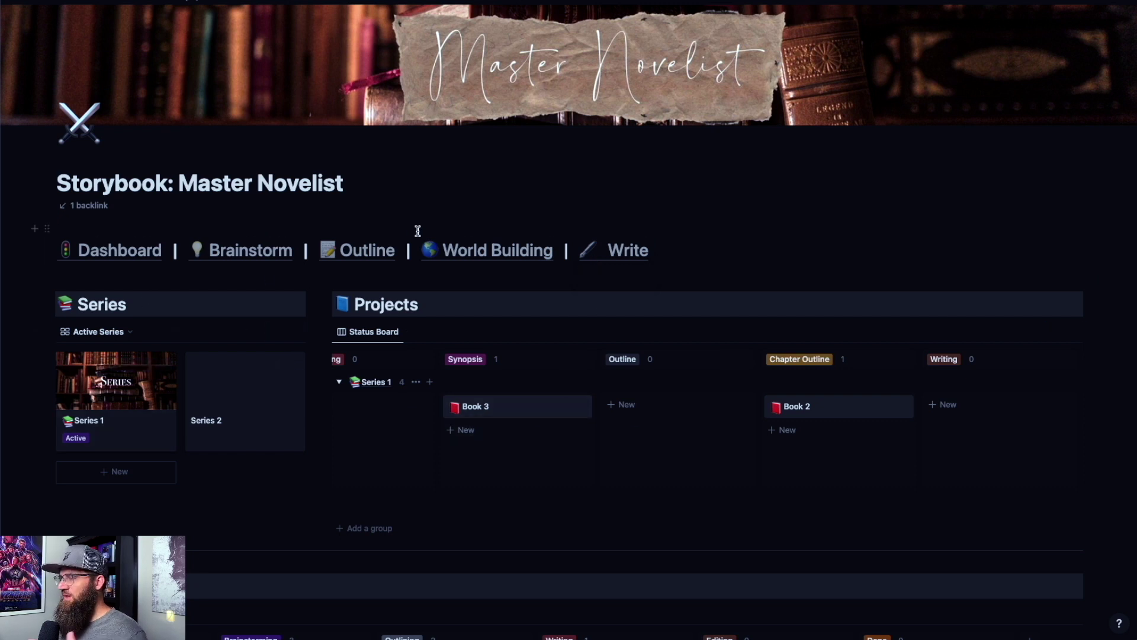
# Step: Open the Outline page and examine its Story Structure and Chapter Outlines sections
pyautogui.click(351, 249)
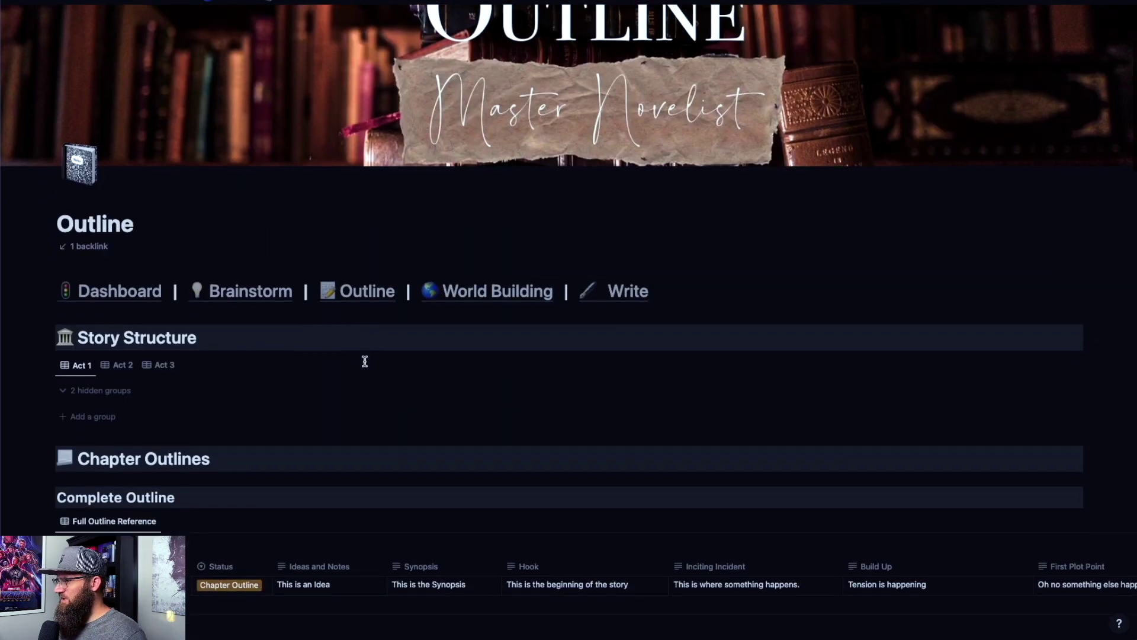
pyautogui.scroll(-2, 365, 361)
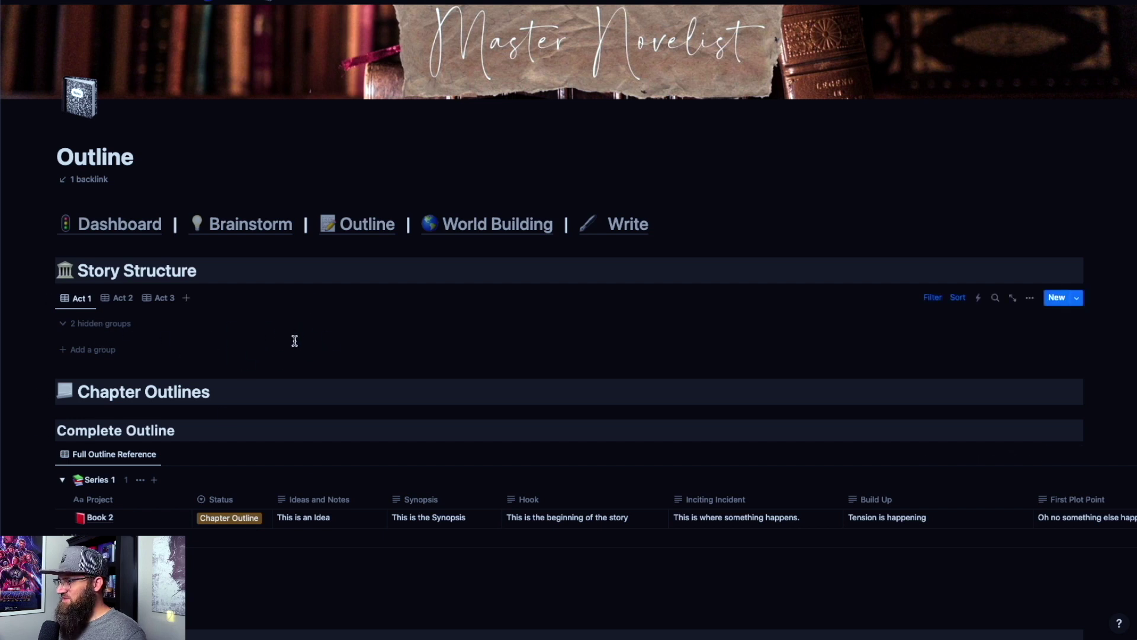
# Step: Return to the dashboard and move Project 1 from Idea to the Outline column of the Projects board
pyautogui.click(136, 229)
pyautogui.scroll(-3, 591, 343)
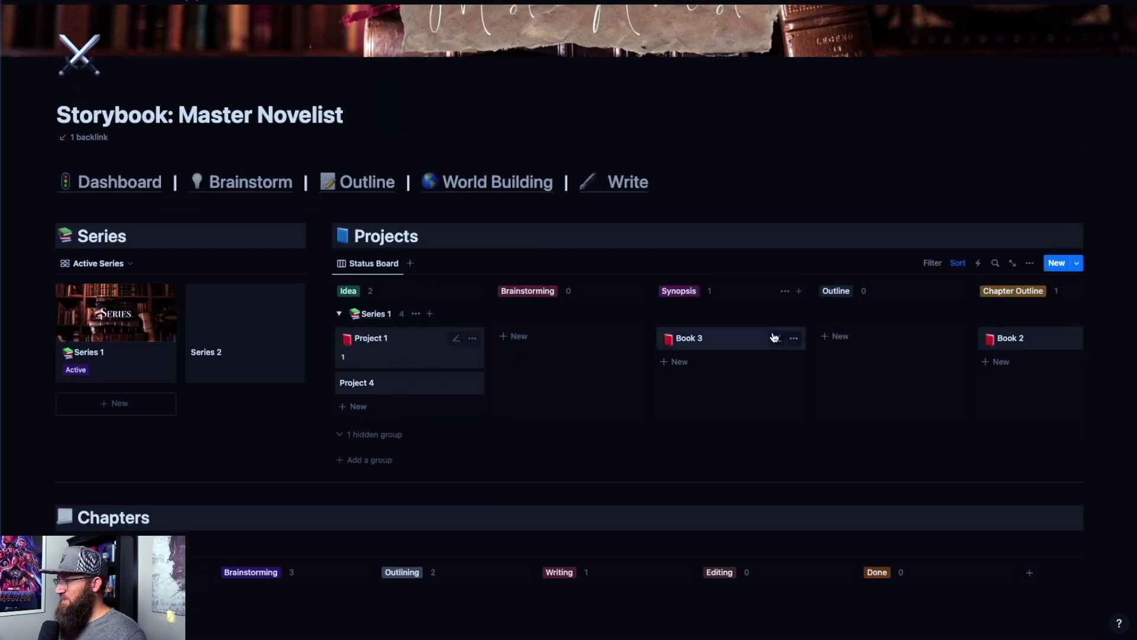
pyautogui.moveTo(450, 338); pyautogui.dragTo(871, 349)
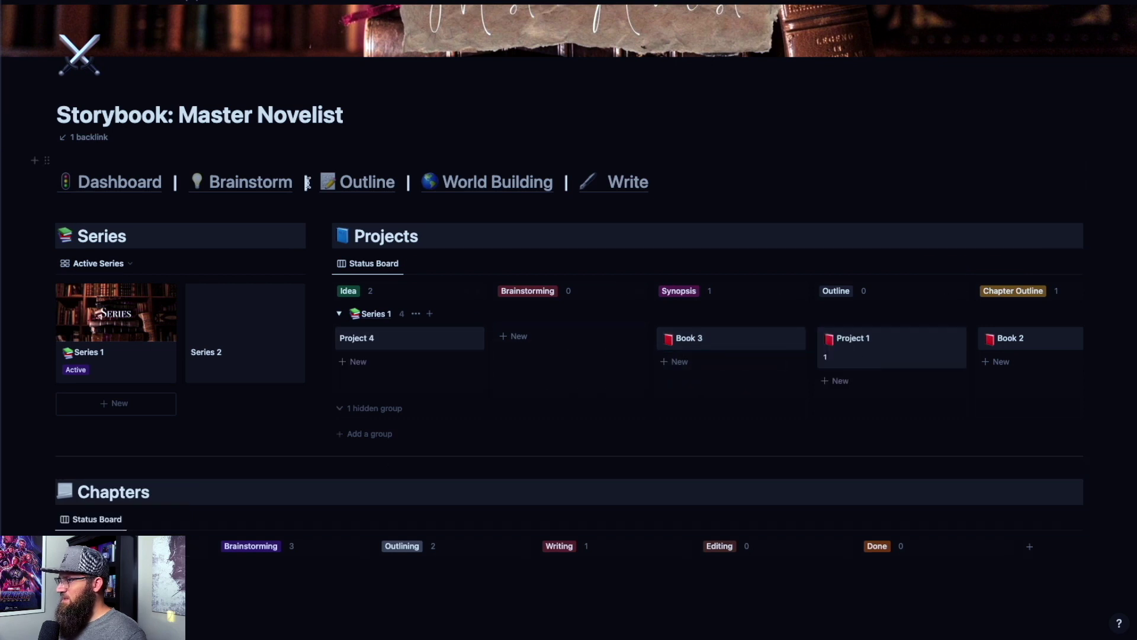
# Step: Open the Outline page and set Project 1's status to Idea in the Act 1 table
pyautogui.click(360, 184)
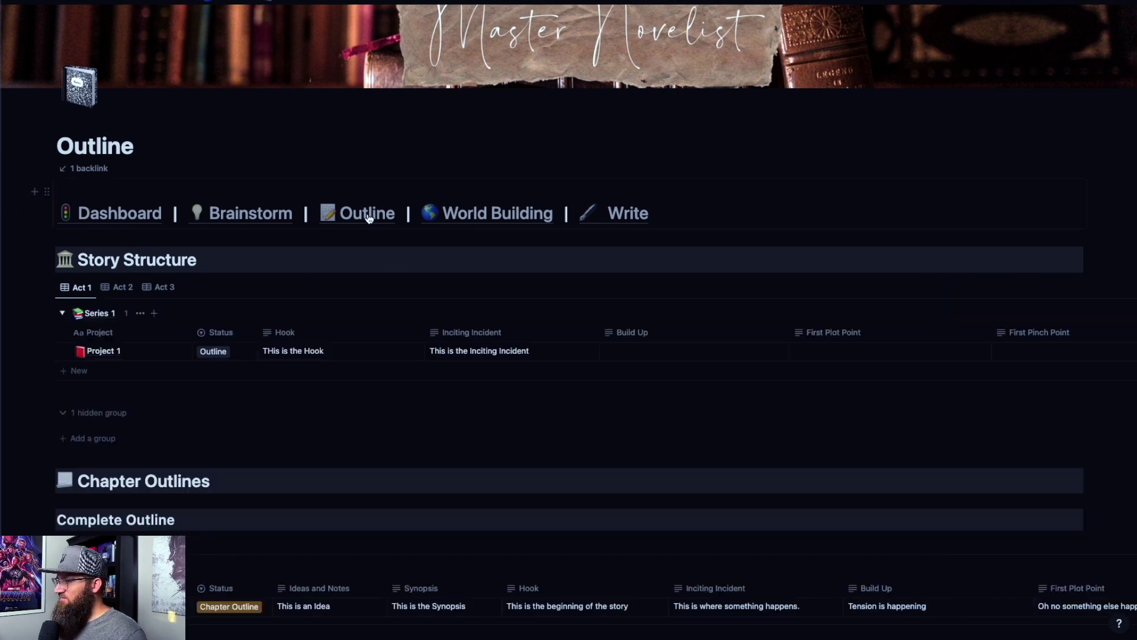
pyautogui.click(222, 352)
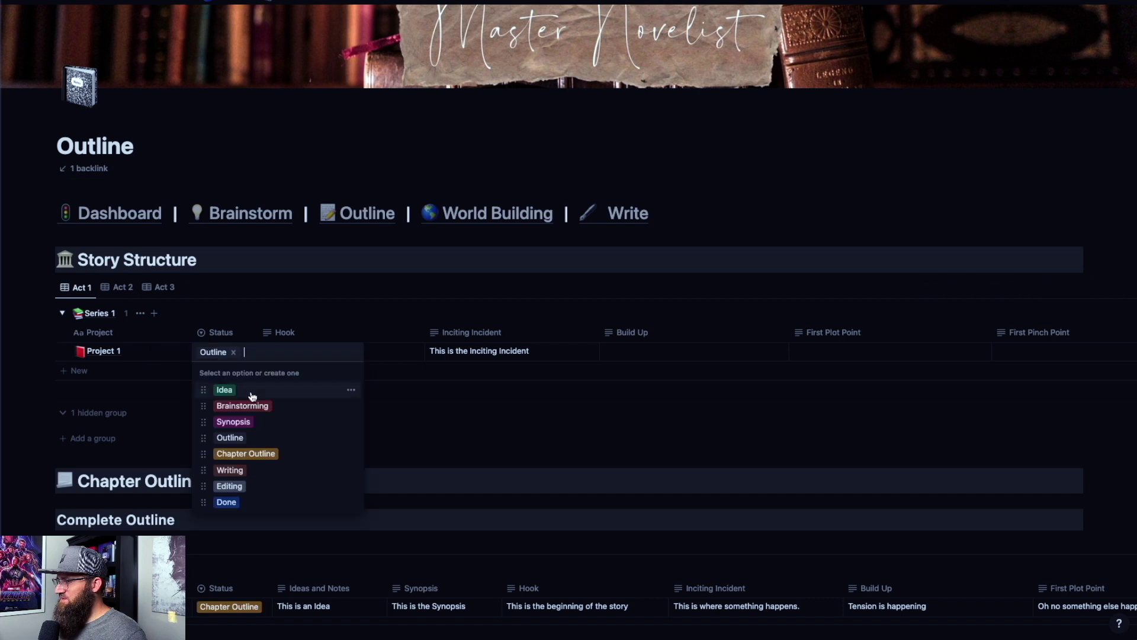
pyautogui.click(239, 394)
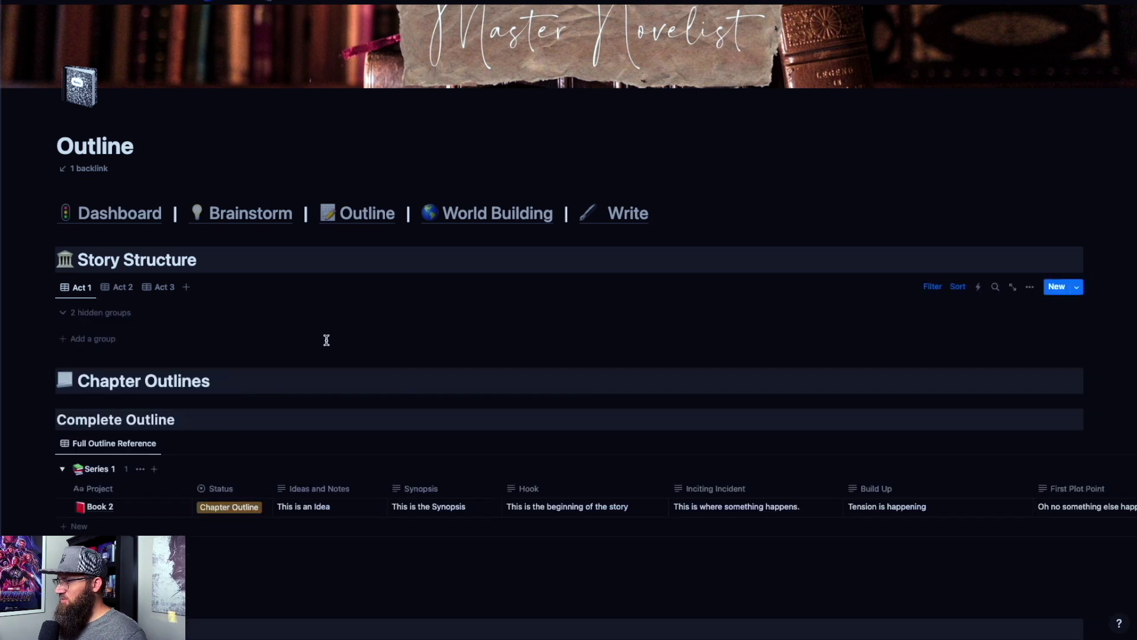
# Step: Set Project 1's status to Outline in the Project Status list of the Outline page's Navigation section
pyautogui.scroll(-2, 242, 308)
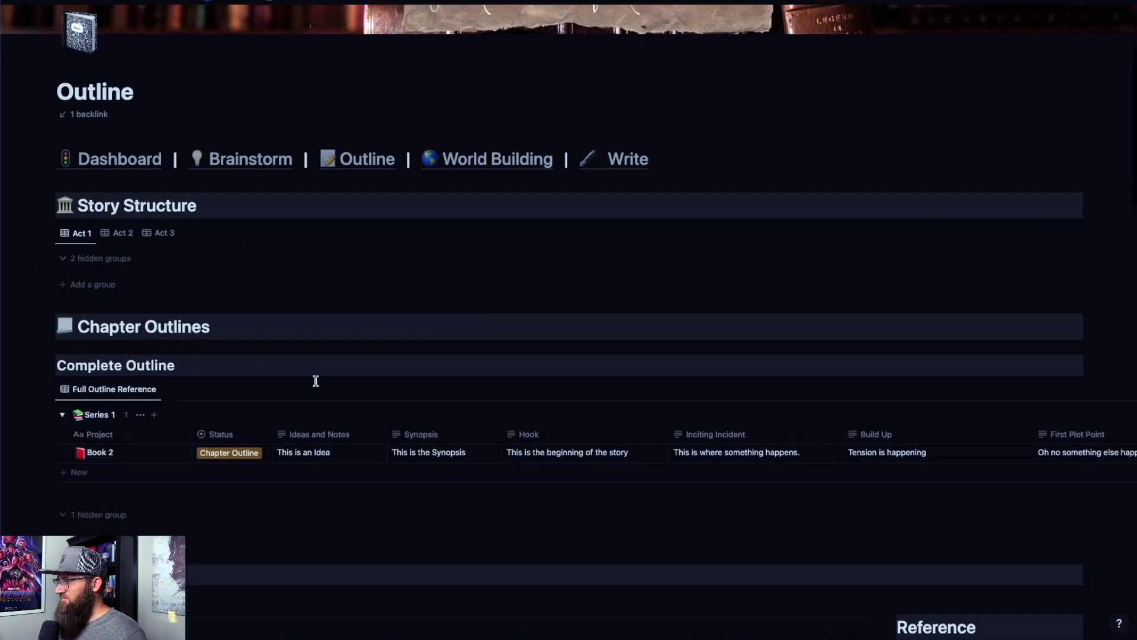
pyautogui.scroll(2, 332, 285)
pyautogui.scroll(3, 467, 290)
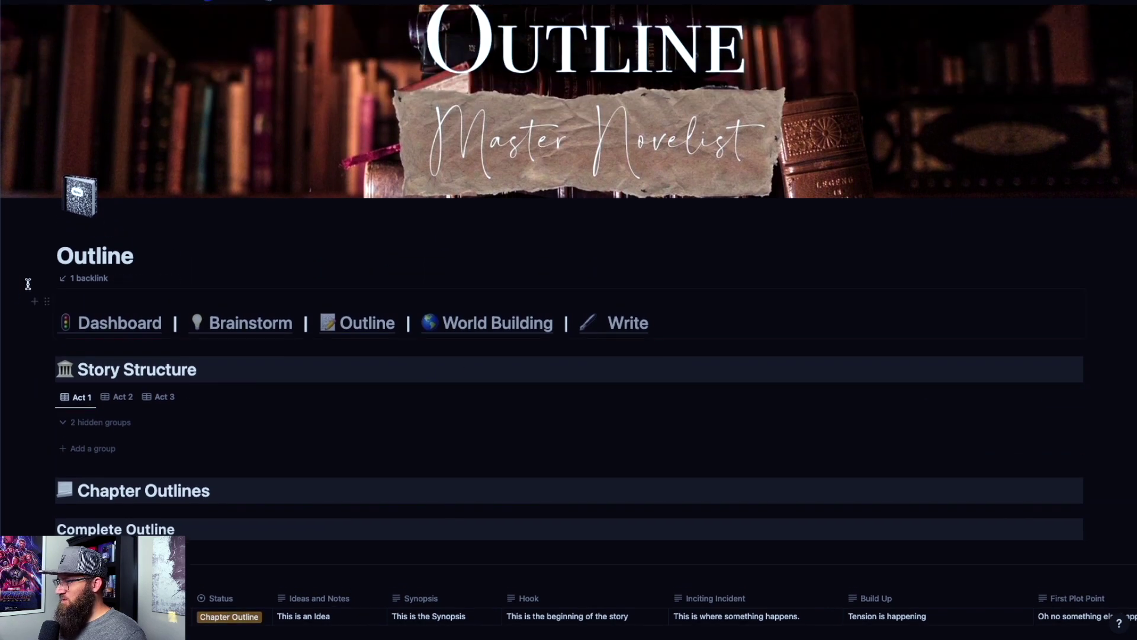
pyautogui.scroll(-15, 400, 413)
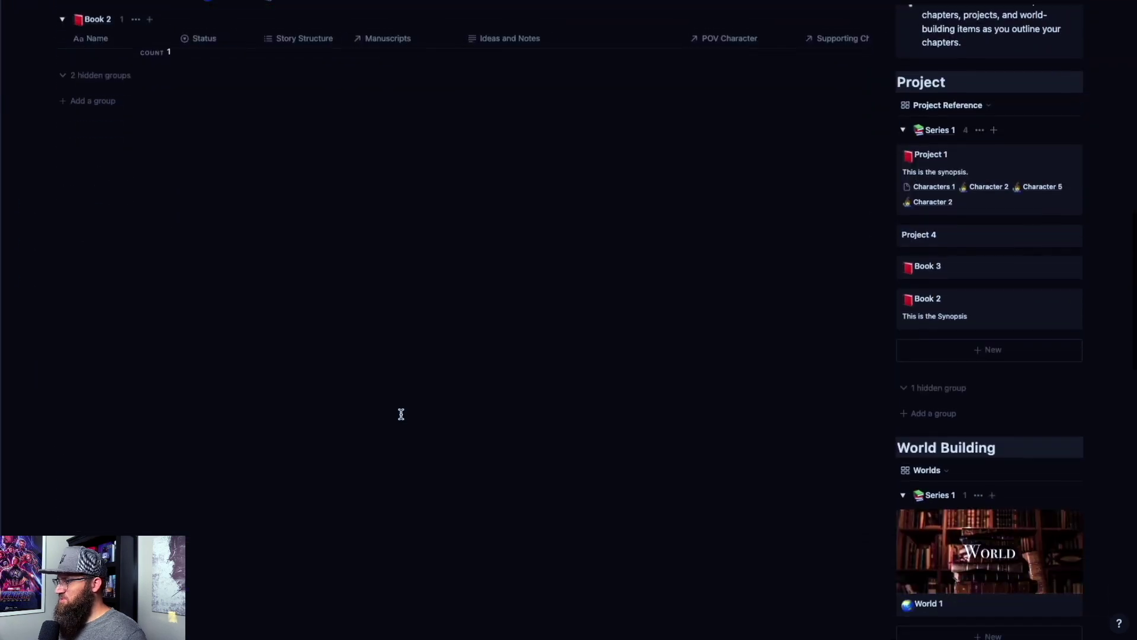
pyautogui.scroll(-10, 401, 414)
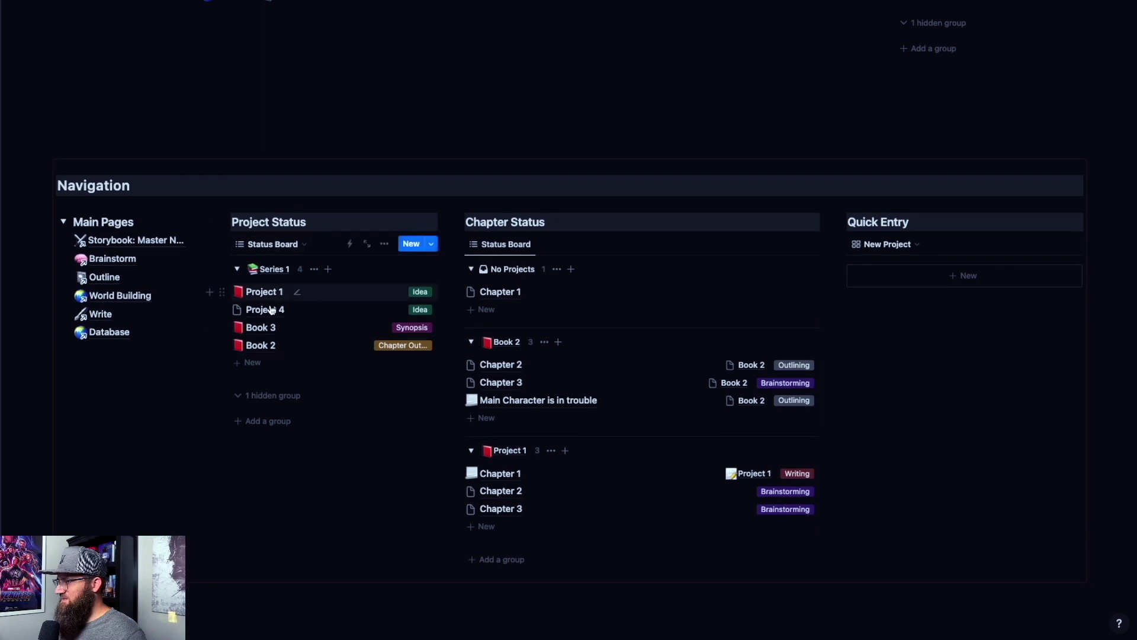
pyautogui.click(420, 291)
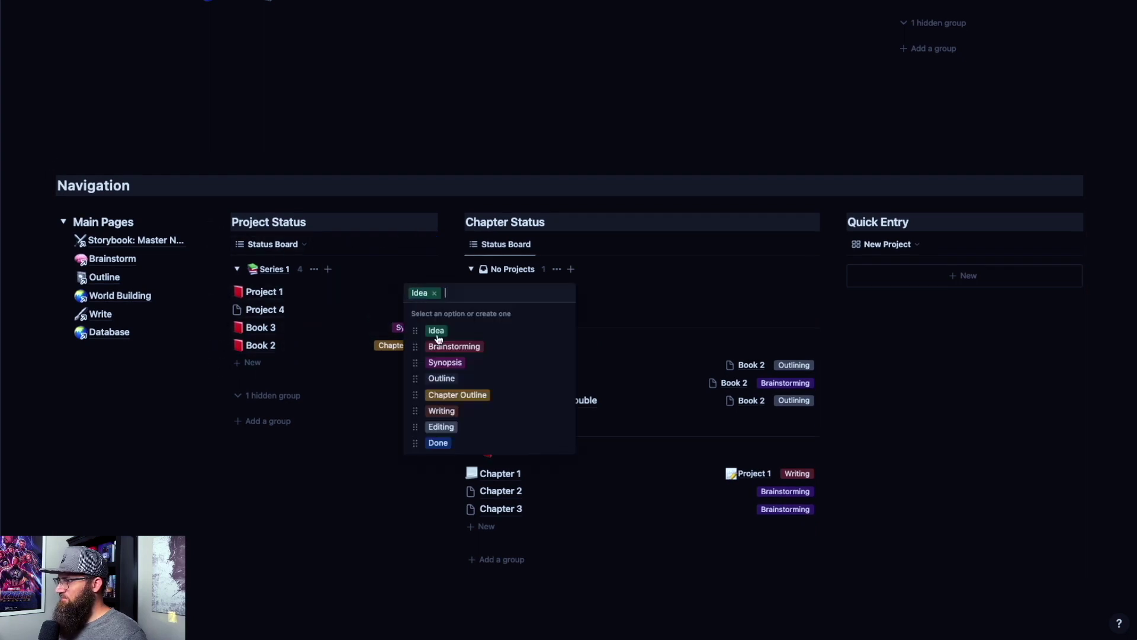
pyautogui.click(459, 395)
pyautogui.click(407, 292)
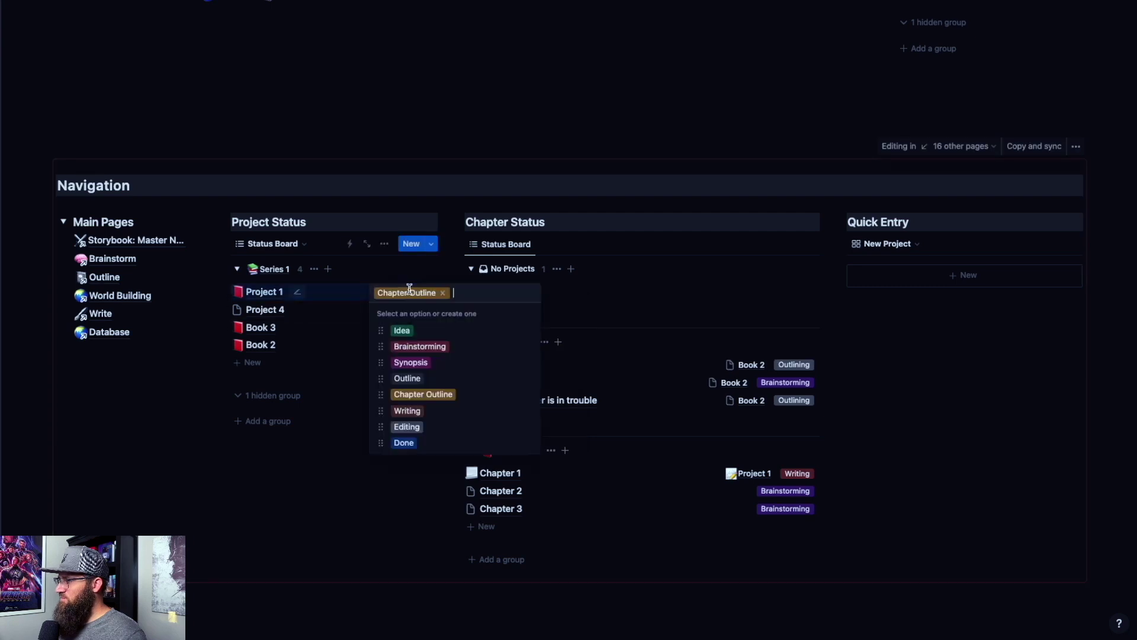
pyautogui.click(435, 382)
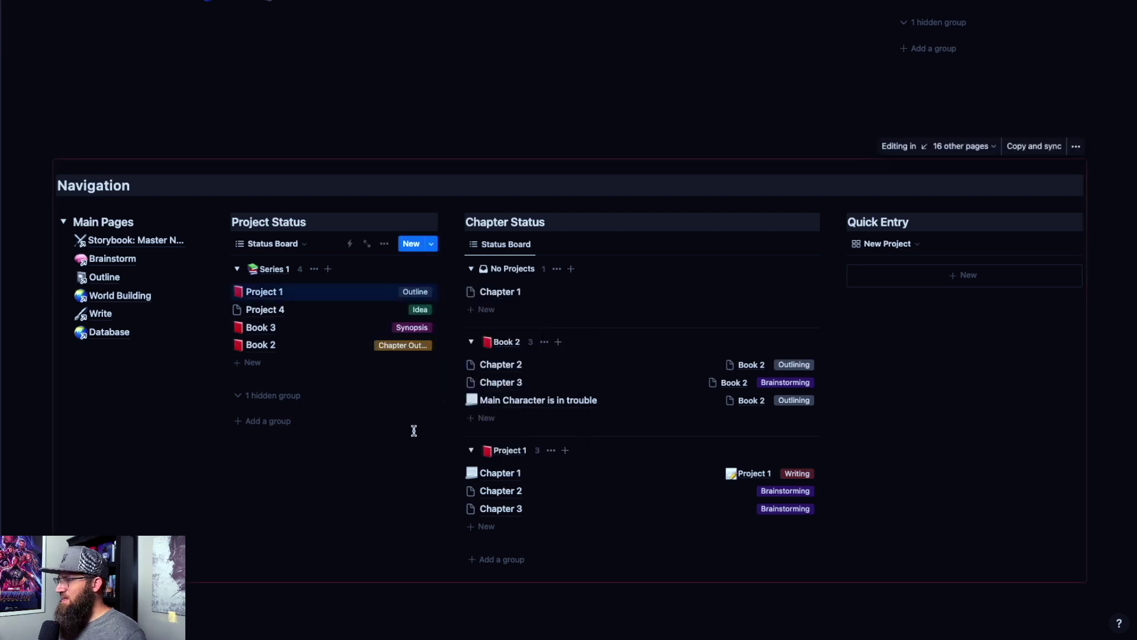
# Step: Go back to Story Structure and examine Project 1's Act 1 columns, from Hook to First Pinch Point
pyautogui.scroll(-15, 414, 430)
pyautogui.scroll(8, 413, 431)
pyautogui.scroll(13, 414, 429)
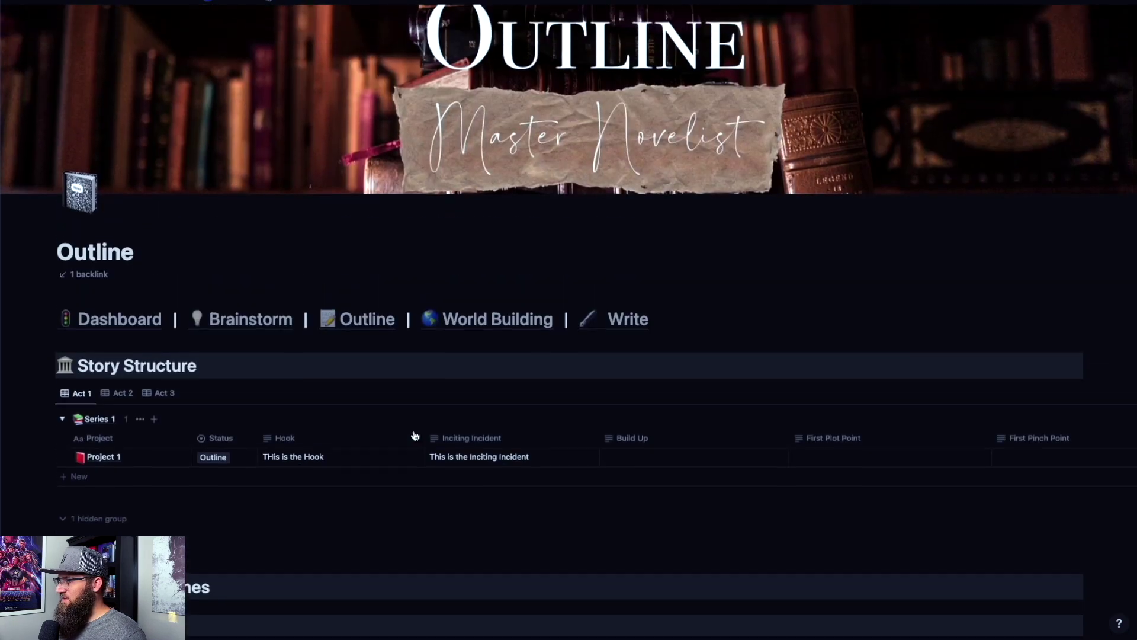
pyautogui.scroll(-1, 414, 437)
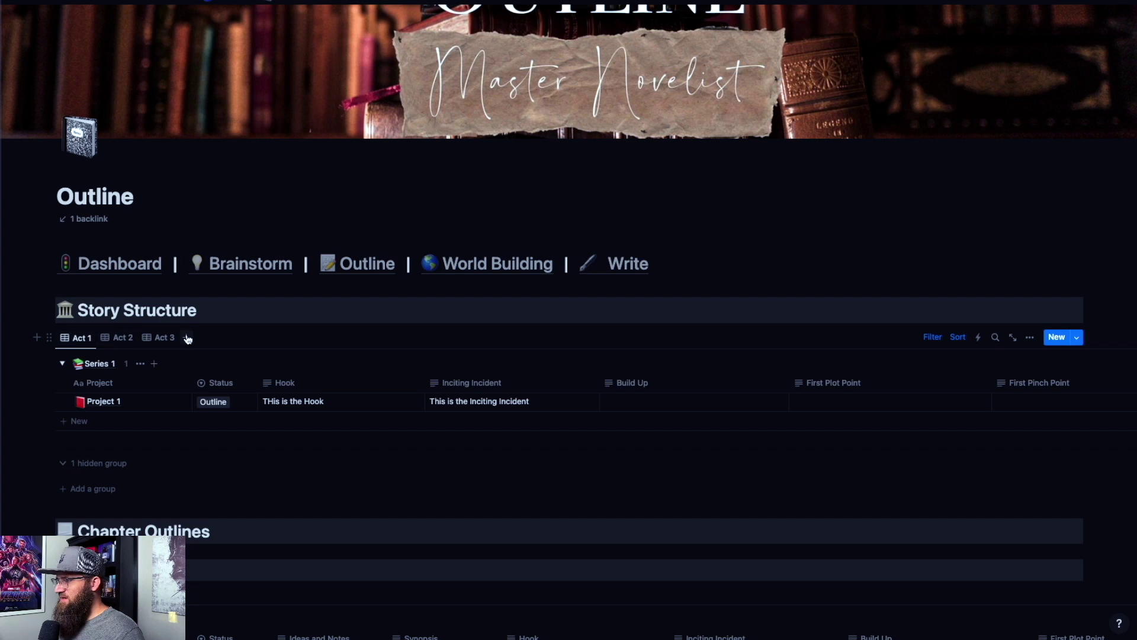
pyautogui.hscroll(2, 183, 406)
pyautogui.hscroll(-2, 183, 406)
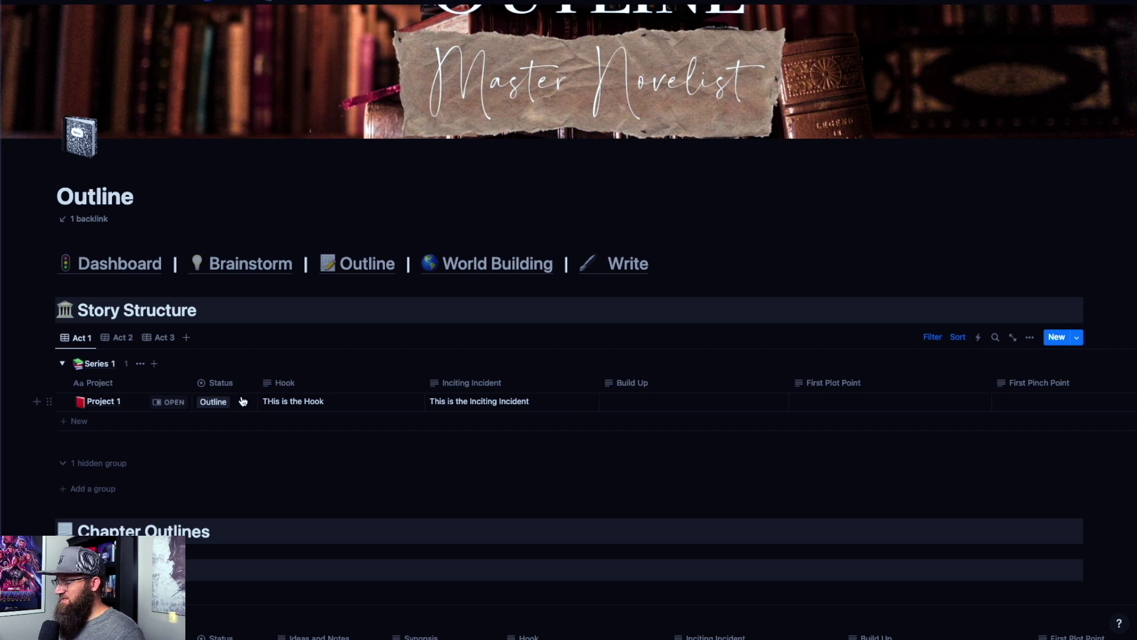
pyautogui.hscroll(4, 242, 400)
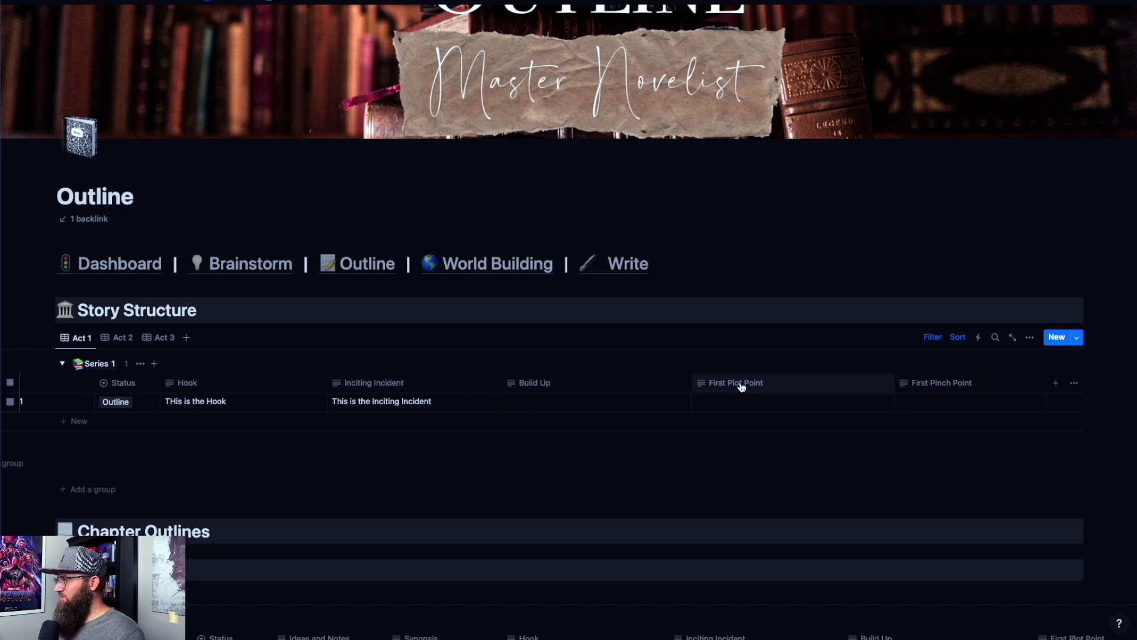
# Step: Change Project 1's Hook text in the Act 1 table to "This is the hook and something happens"
pyautogui.click(248, 401)
pyautogui.press('BackSpace')
pyautogui.press('BackSpace')
pyautogui.press('BackSpace')
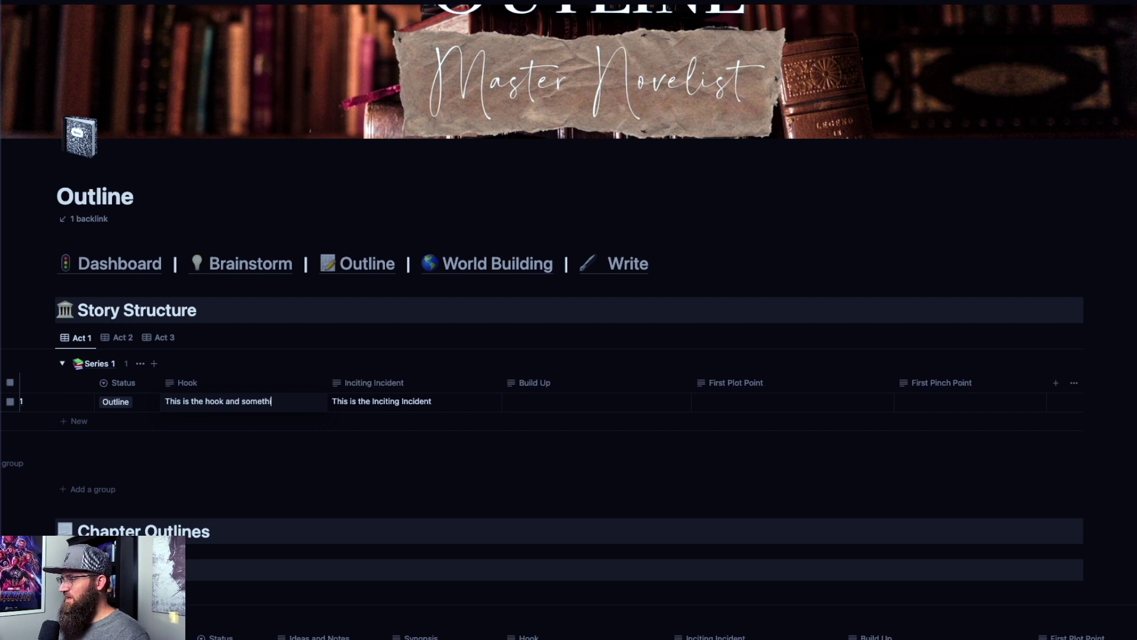
pyautogui.write('appens')
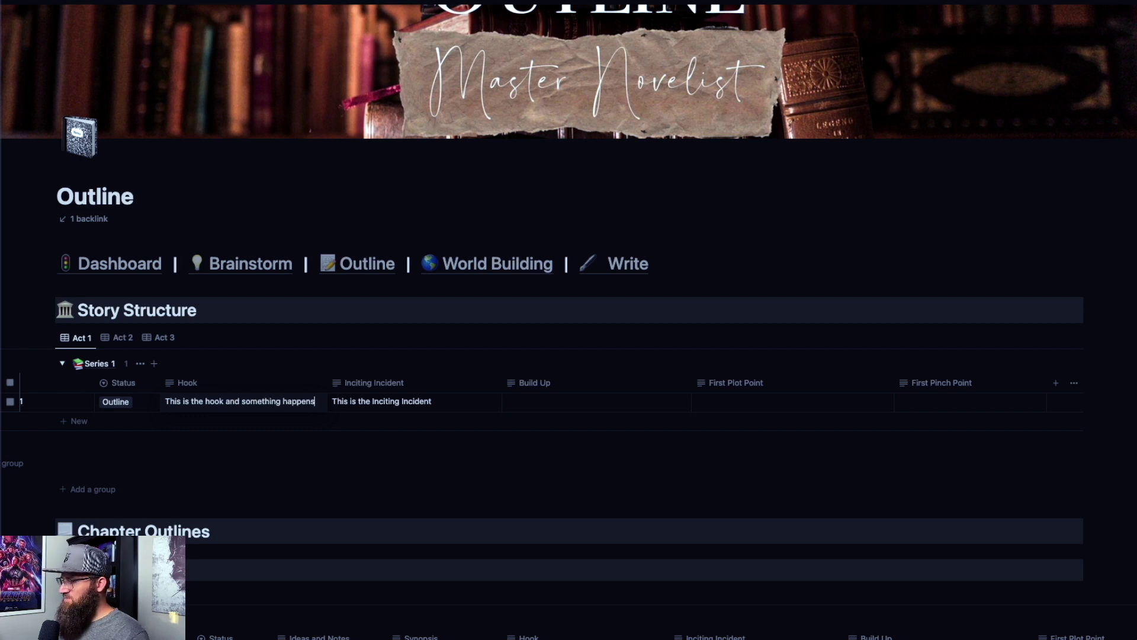
pyautogui.press('Escape')
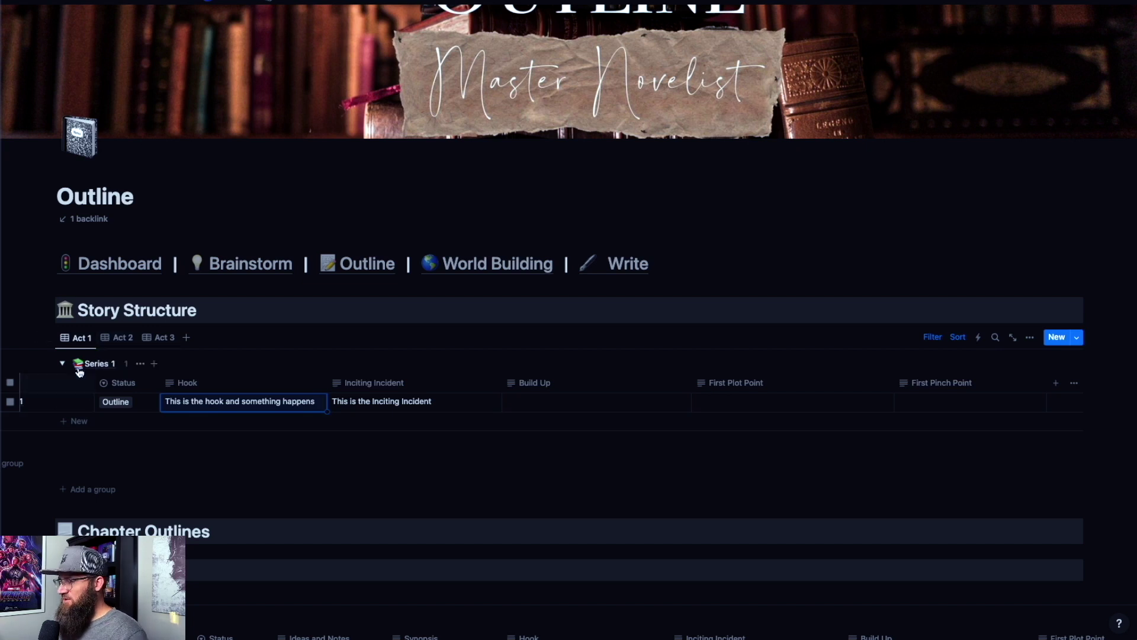
# Step: Examine the Act 2 and Act 3 columns of the Story Structure table, revisit Act 1 and return to Act 2
pyautogui.click(122, 337)
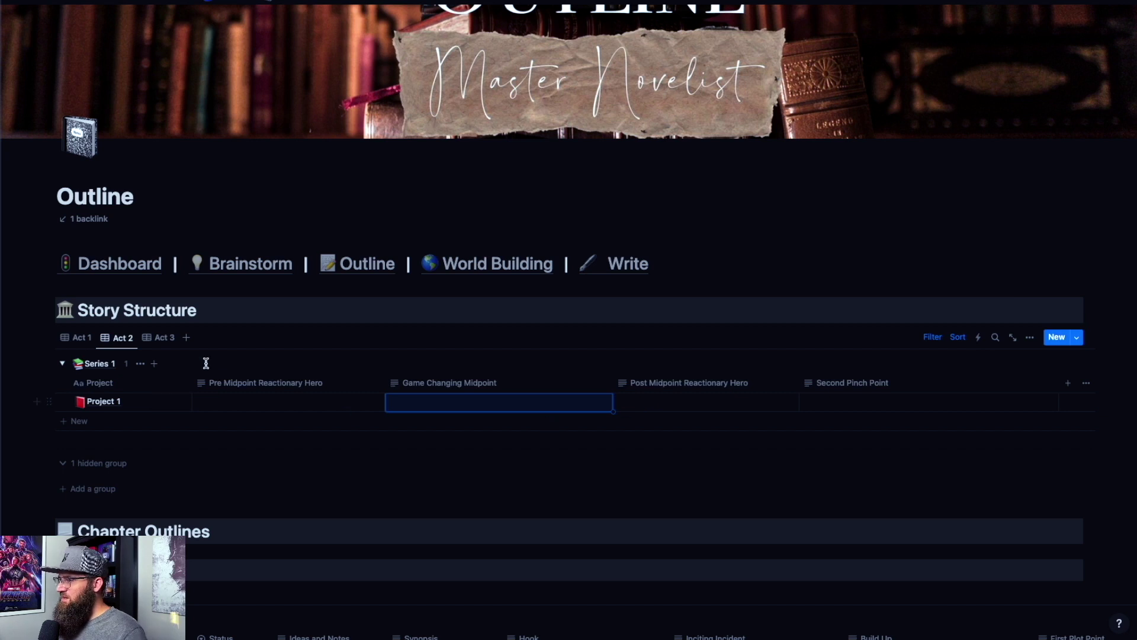
pyautogui.click(162, 338)
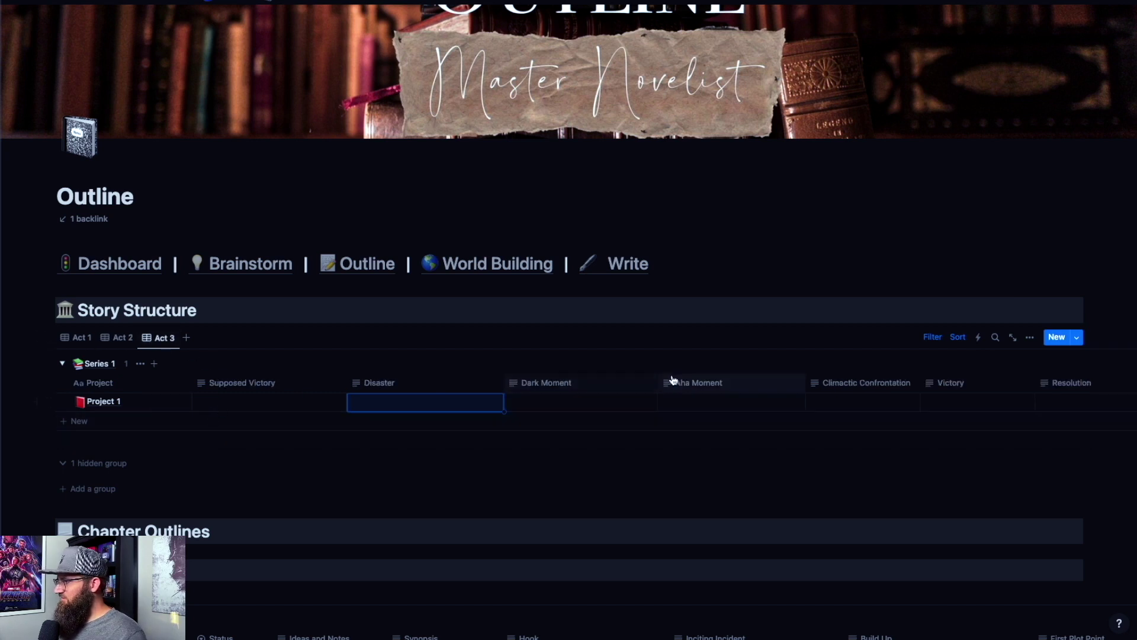
pyautogui.hscroll(2, 675, 394)
pyautogui.hscroll(-2, 674, 395)
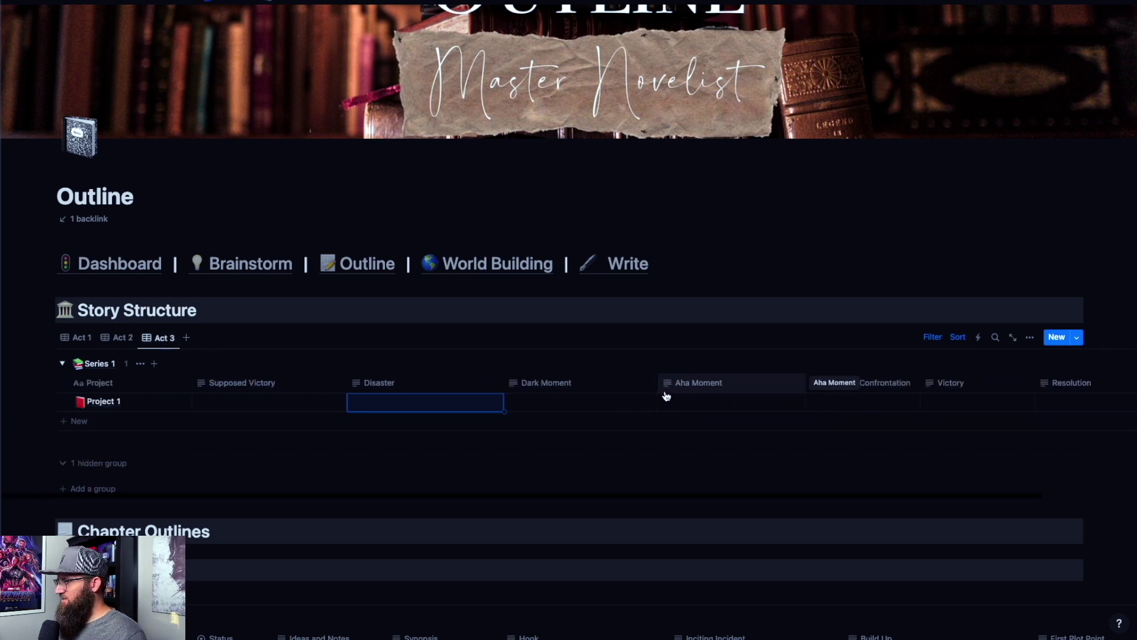
pyautogui.click(75, 338)
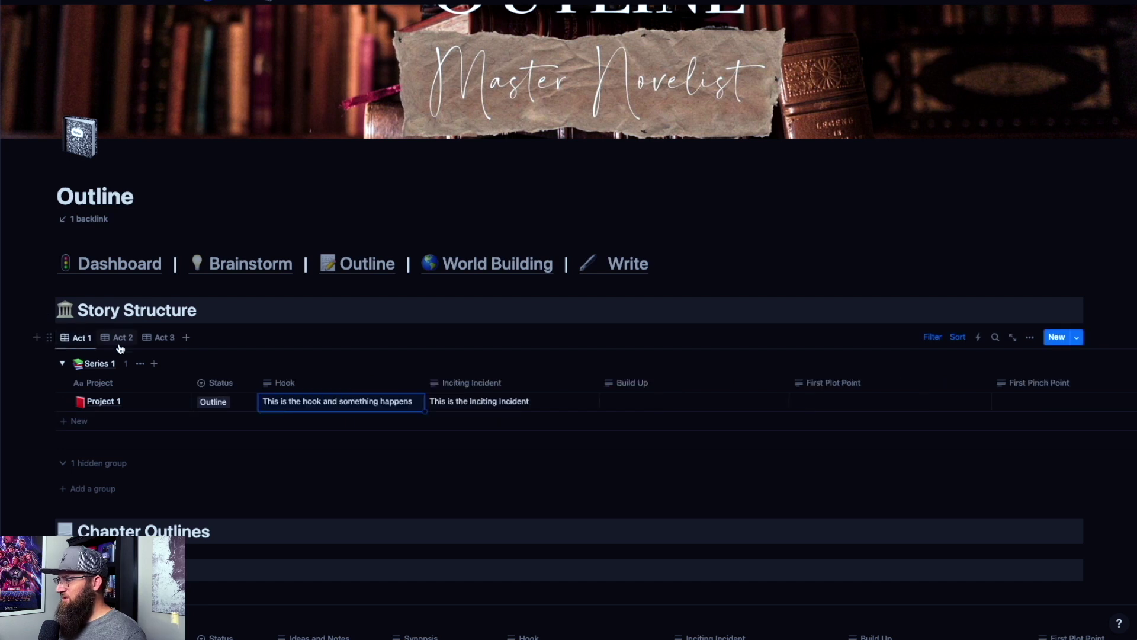
pyautogui.click(118, 339)
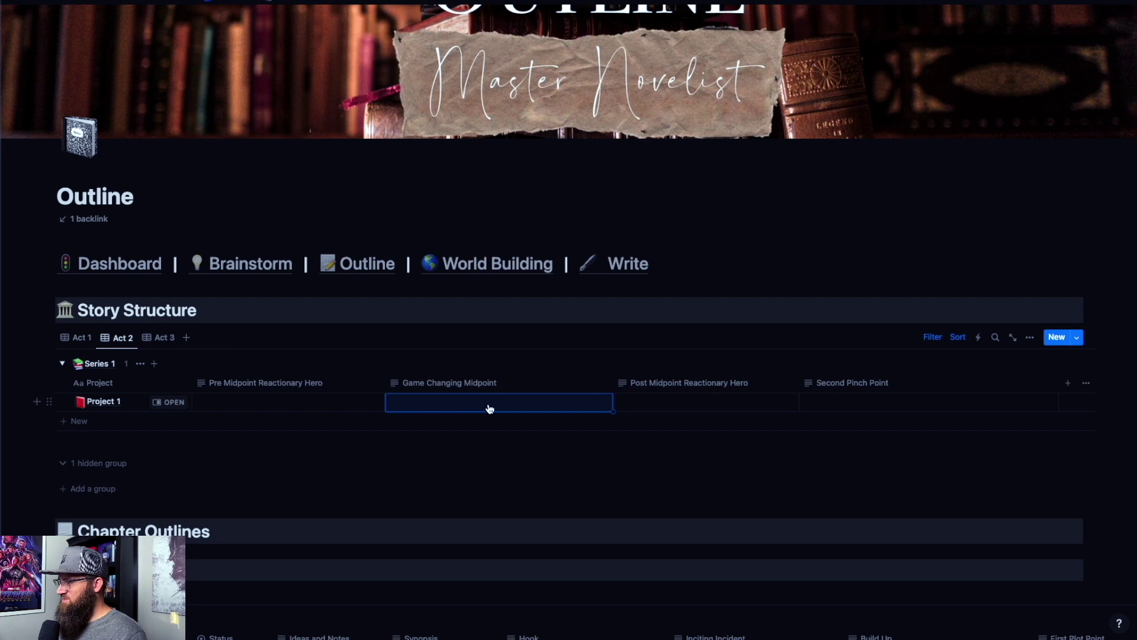
# Step: Open Project 1's page from the Act 1 table and examine its story structure properties from Hook to Resolution
pyautogui.click(76, 338)
pyautogui.click(168, 401)
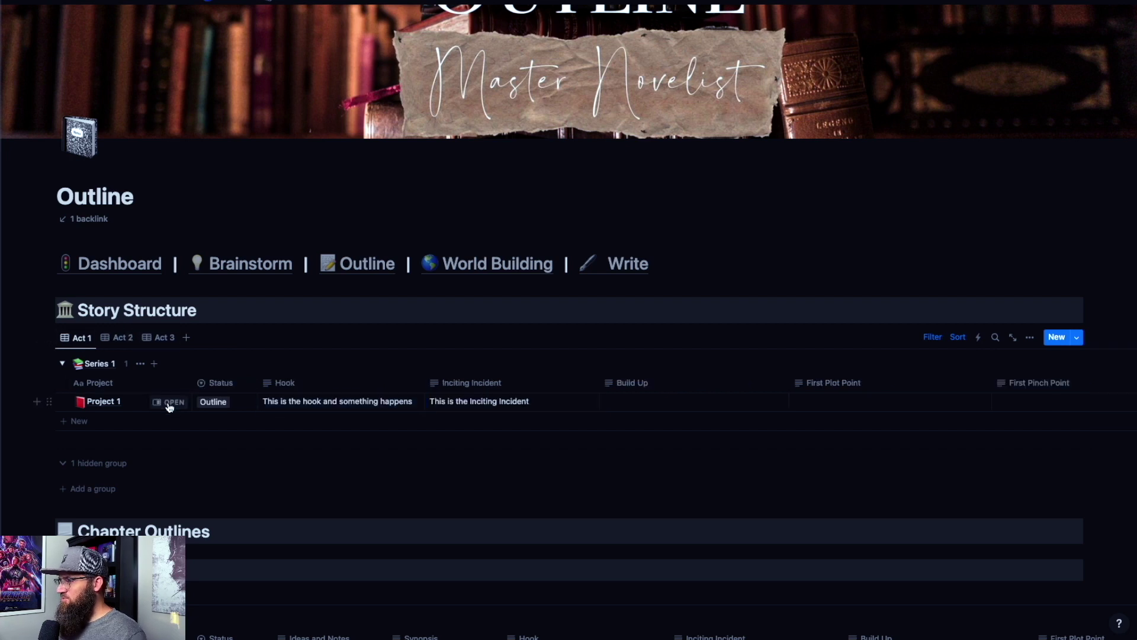
pyautogui.scroll(-10, 940, 388)
pyautogui.press('Escape')
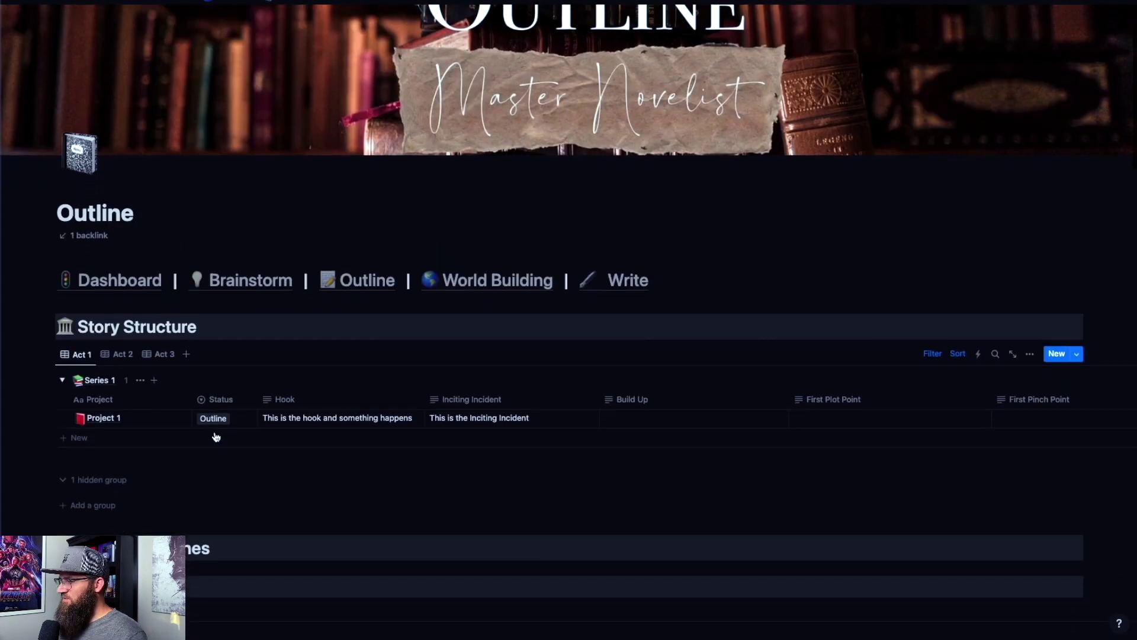
pyautogui.click(166, 424)
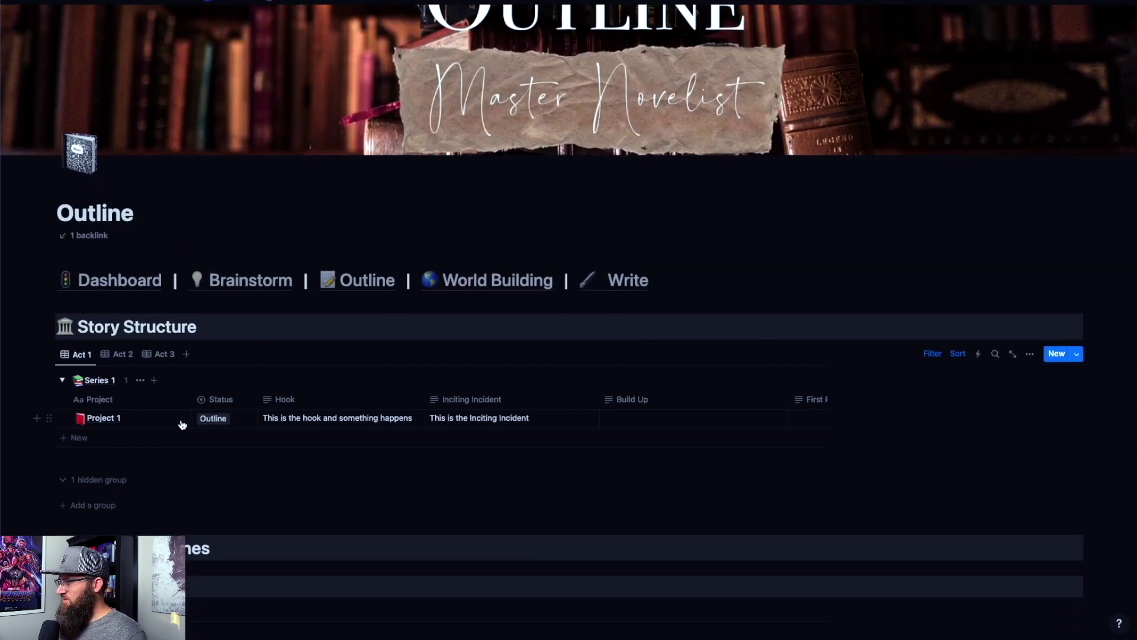
pyautogui.scroll(-7, 1006, 304)
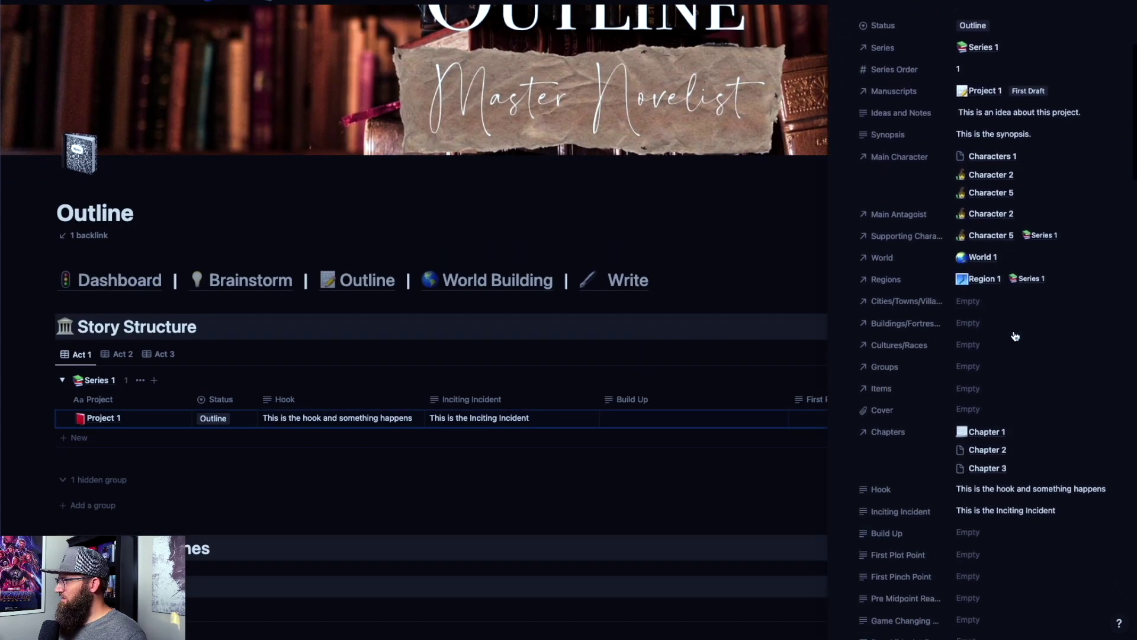
pyautogui.scroll(-2, 1014, 334)
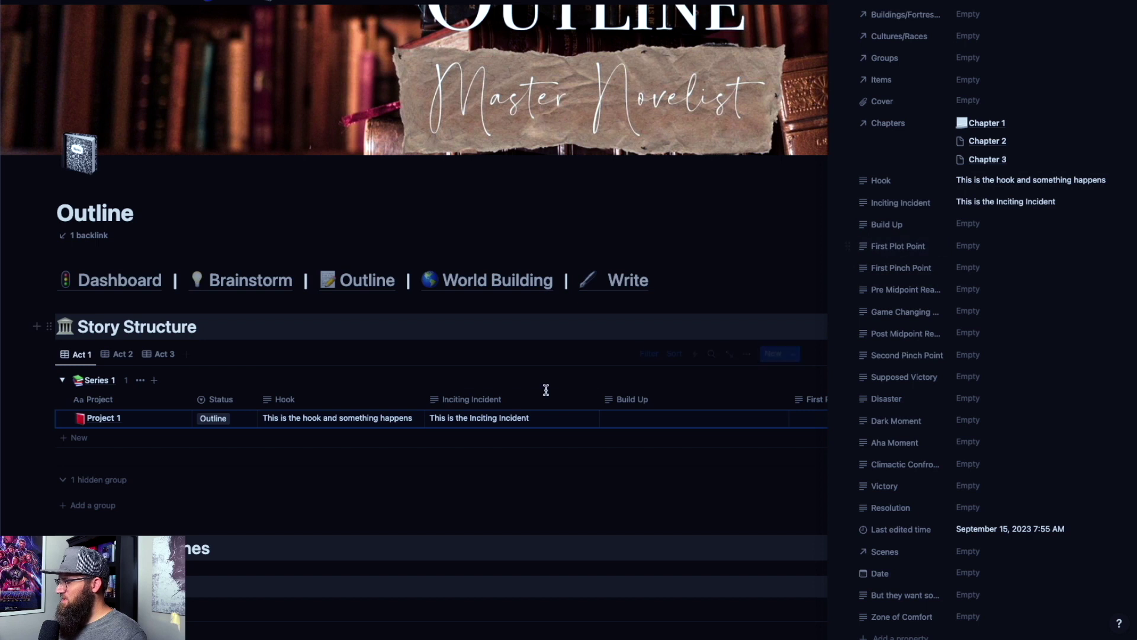
pyautogui.scroll(-2, 115, 297)
# Step: Show the Act 2 table beside Project 1's open page and review the page's properties down to its Chapter Outline section
pyautogui.click(118, 296)
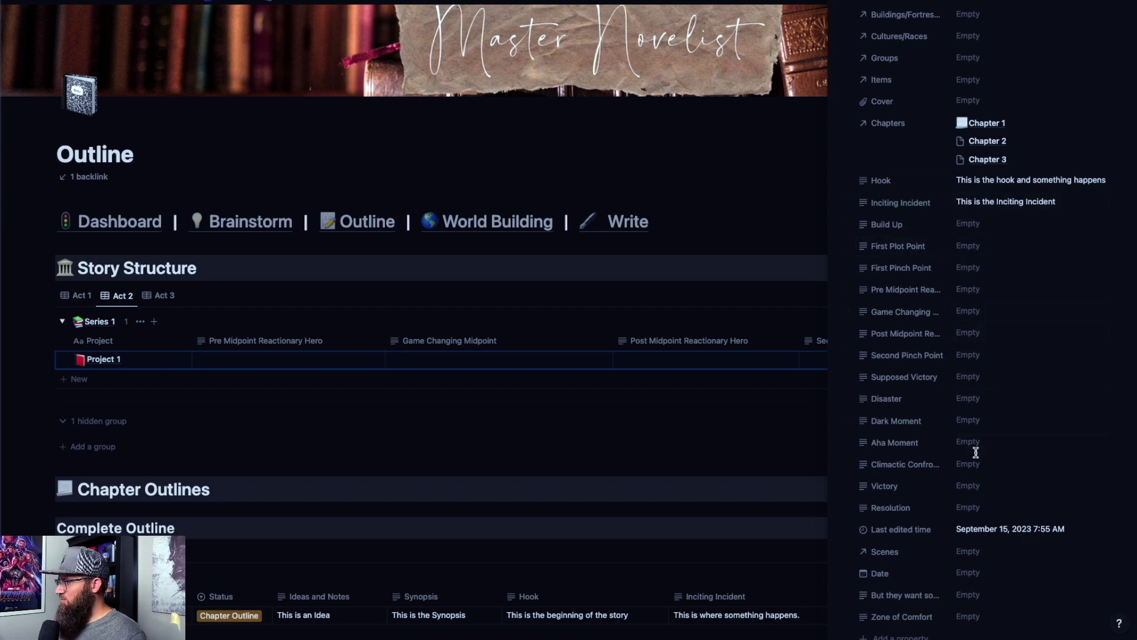
pyautogui.scroll(5, 977, 269)
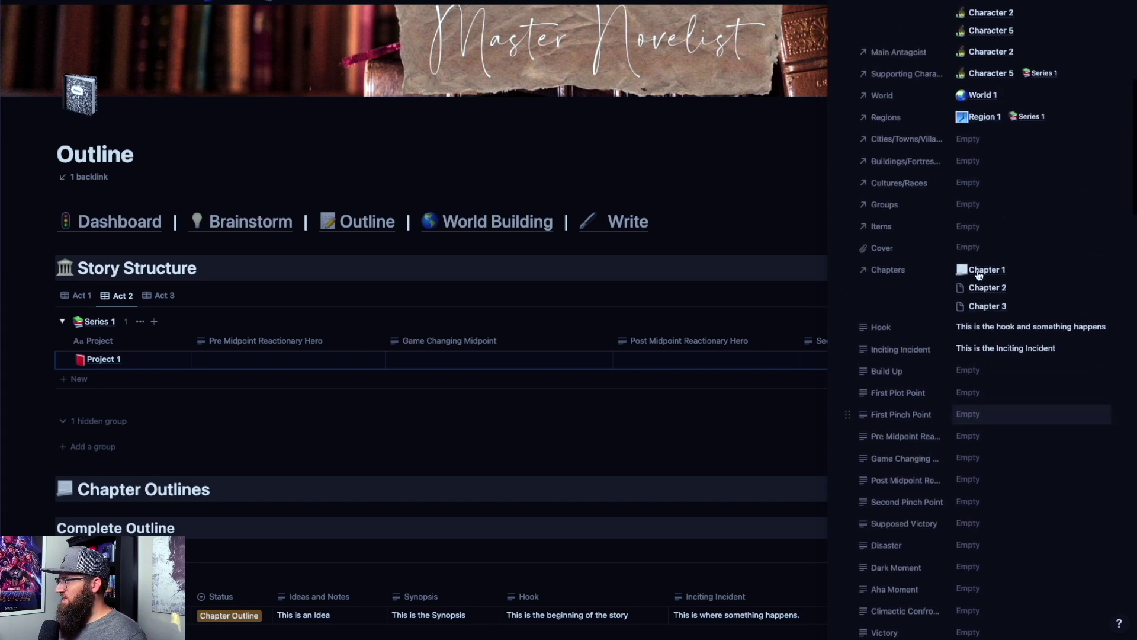
pyautogui.scroll(2, 906, 177)
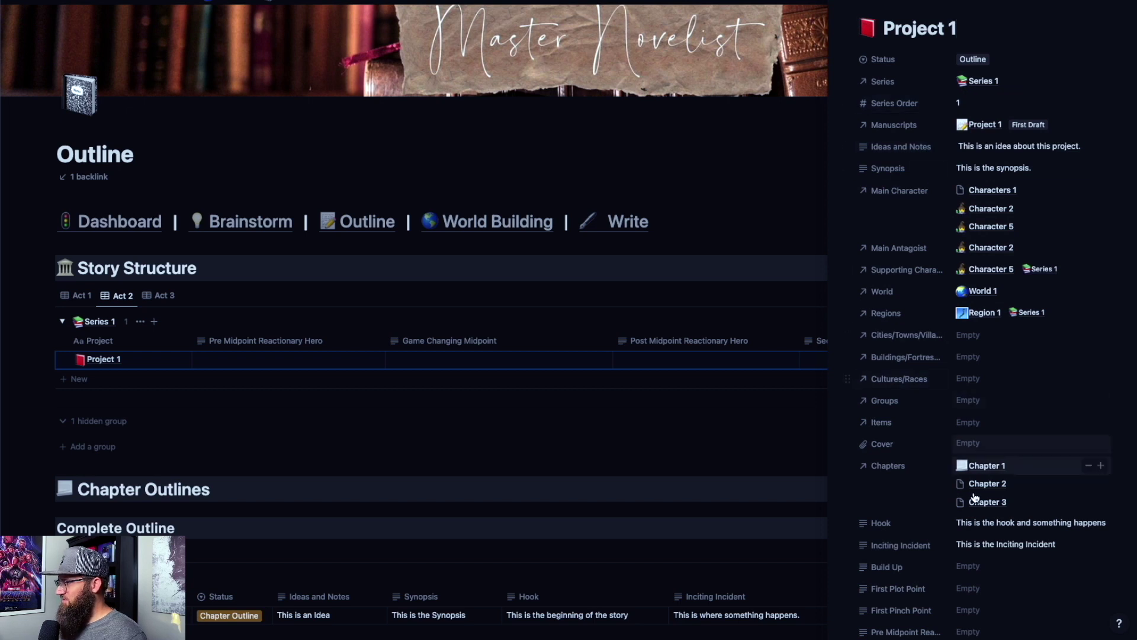
pyautogui.scroll(-7, 989, 518)
pyautogui.scroll(-1, 989, 515)
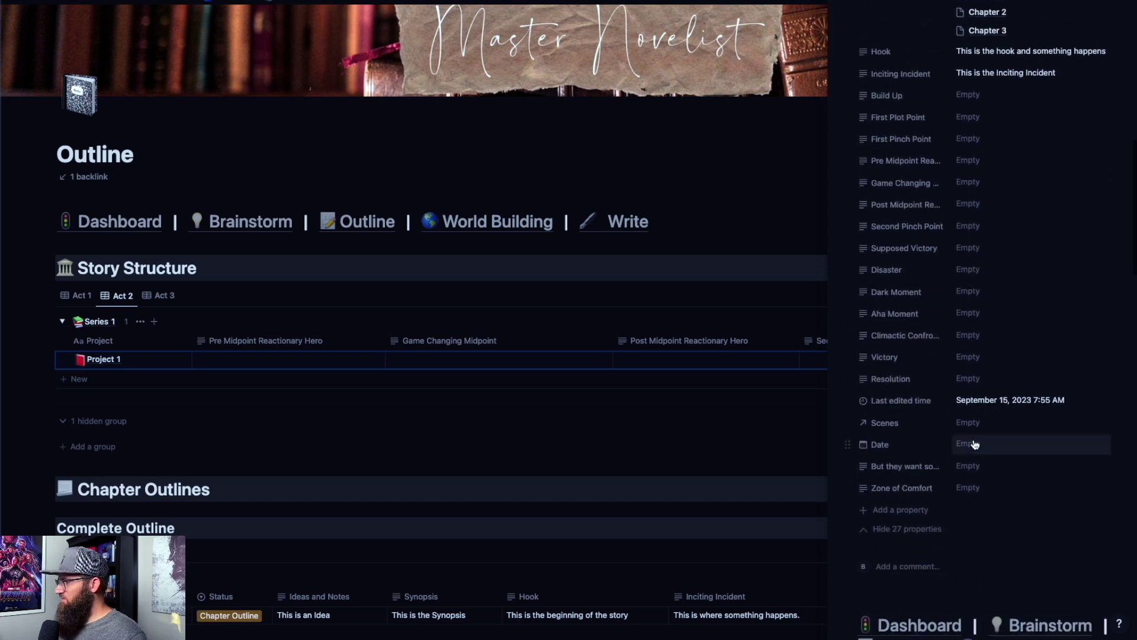
pyautogui.scroll(-3, 963, 424)
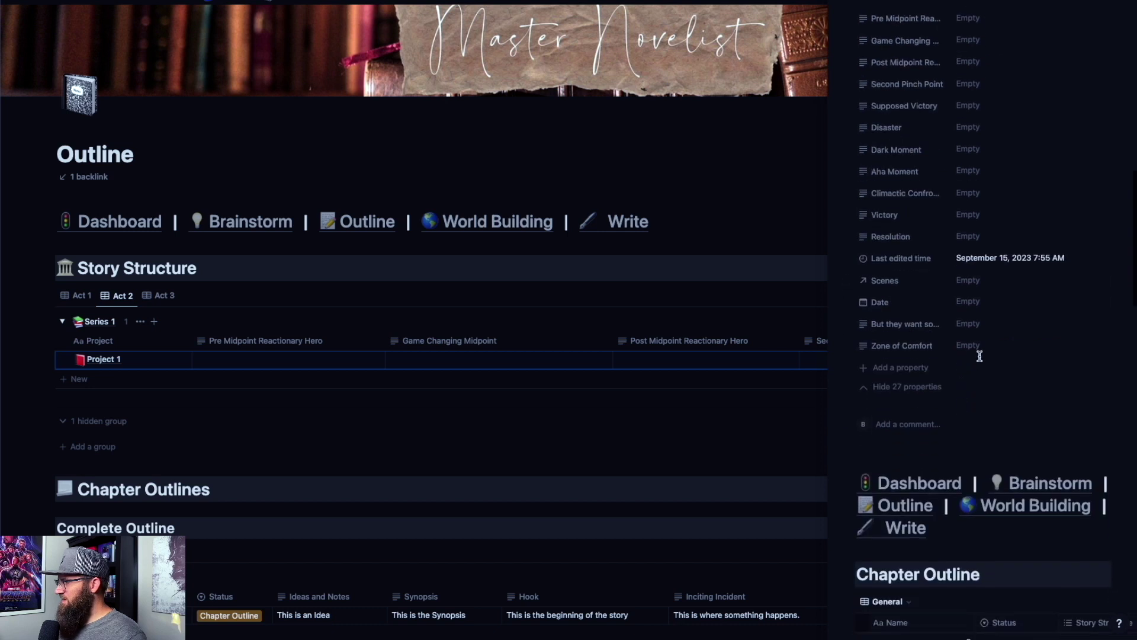
pyautogui.scroll(7, 899, 370)
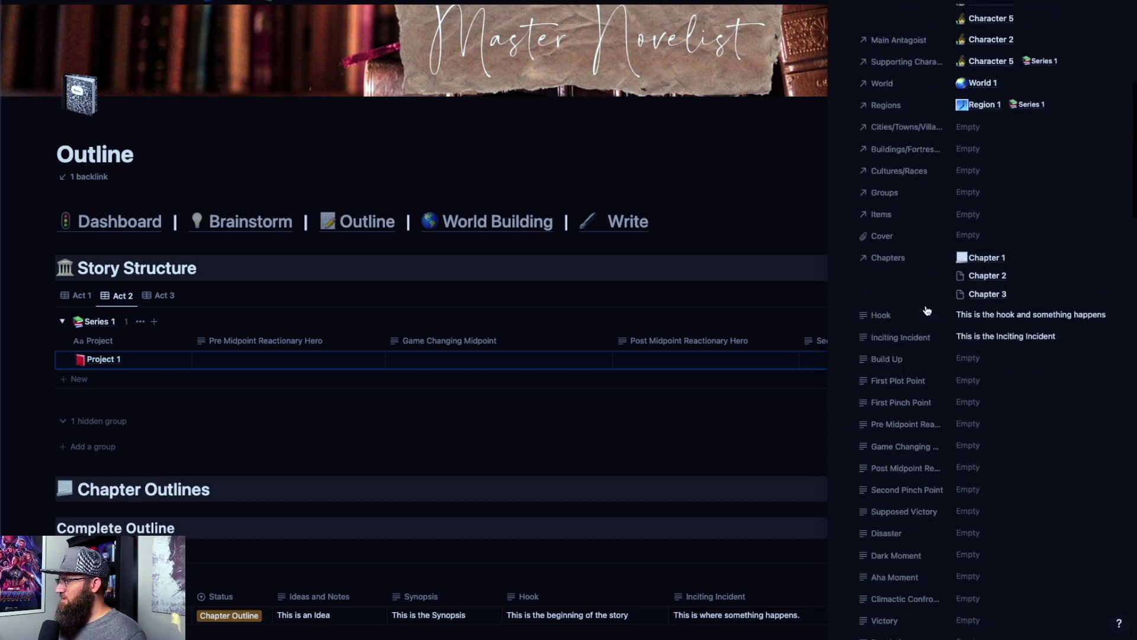
# Step: Close Project 1's page and look through the Act 1, Act 3 and Act 2 tables of Story Structure
pyautogui.click(844, 3)
pyautogui.click(73, 296)
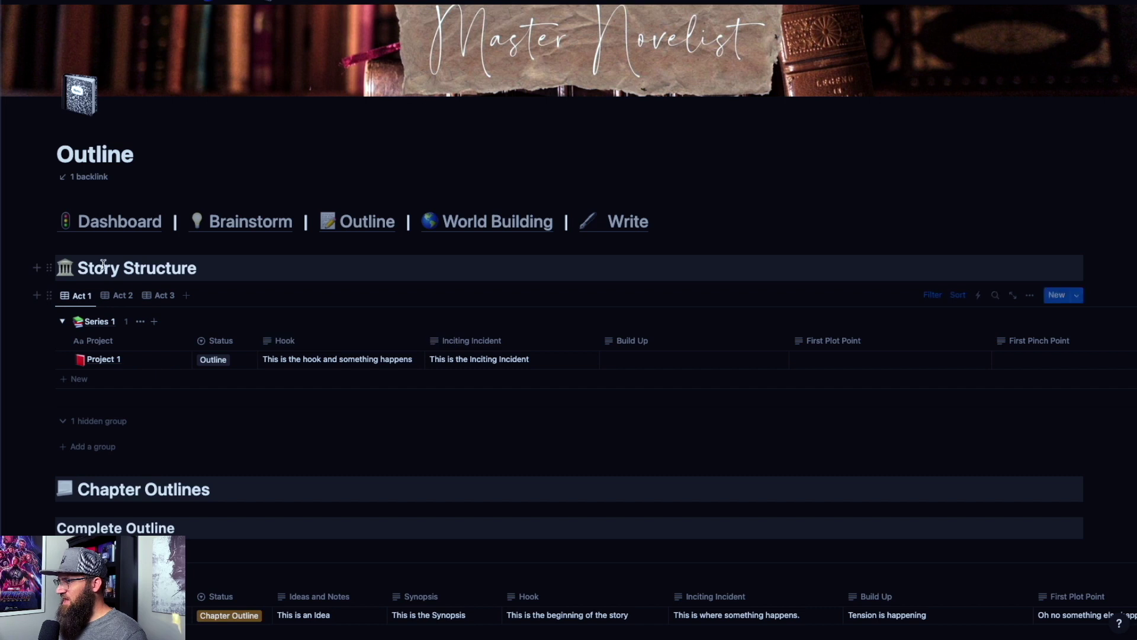
pyautogui.click(160, 295)
pyautogui.click(112, 297)
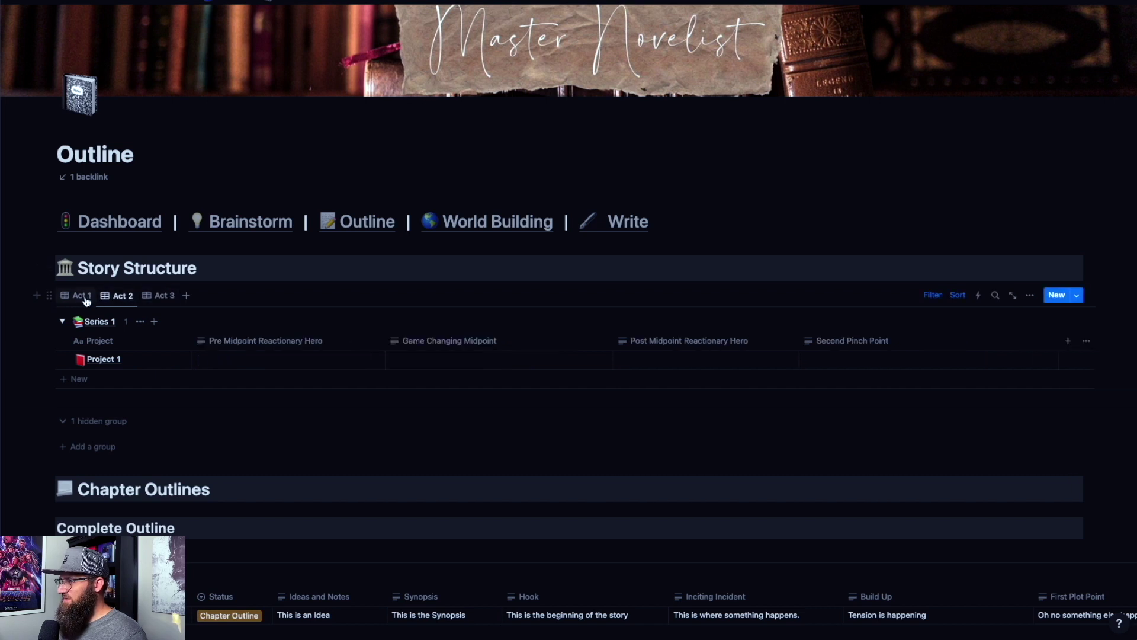
# Step: Return to the Act 1 table and set Project 1's status to Chapter Outline
pyautogui.click(82, 297)
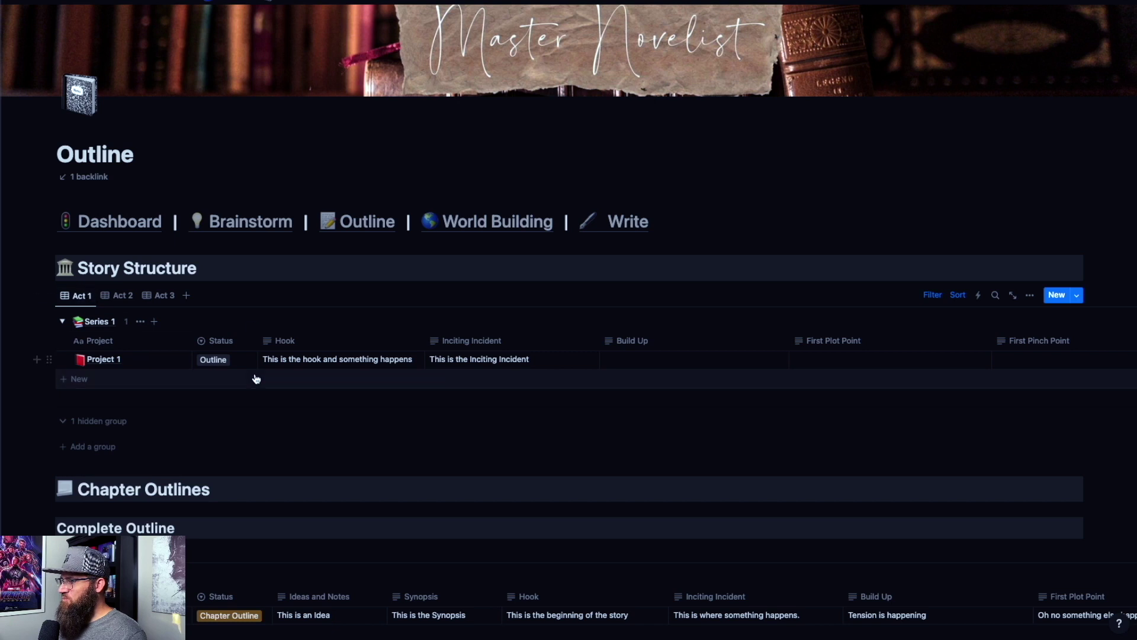
pyautogui.click(225, 360)
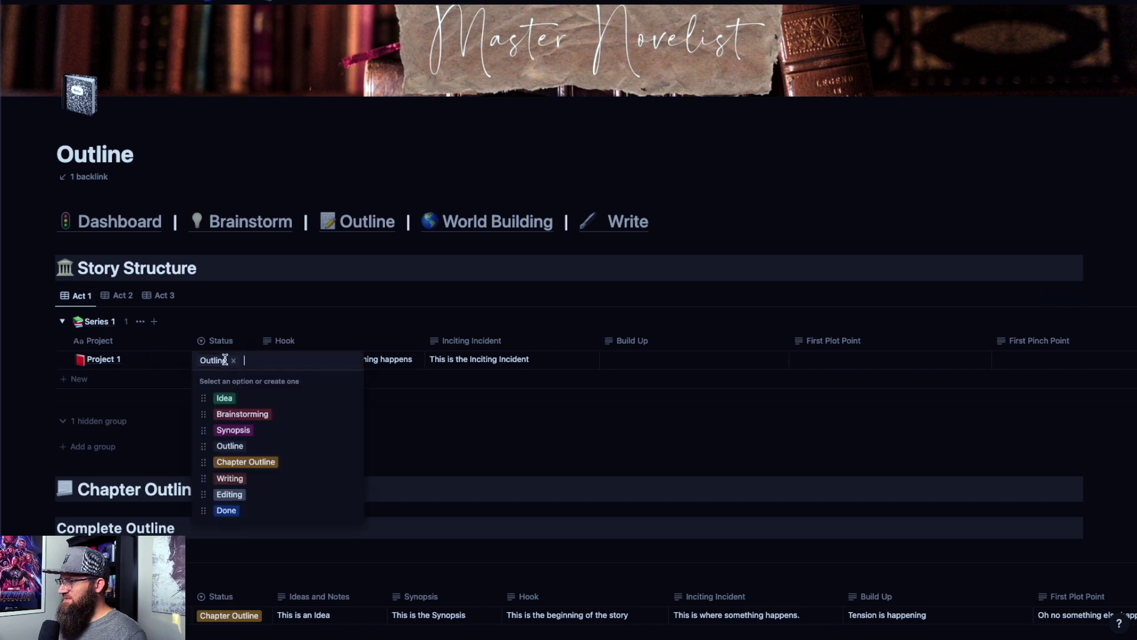
pyautogui.click(261, 462)
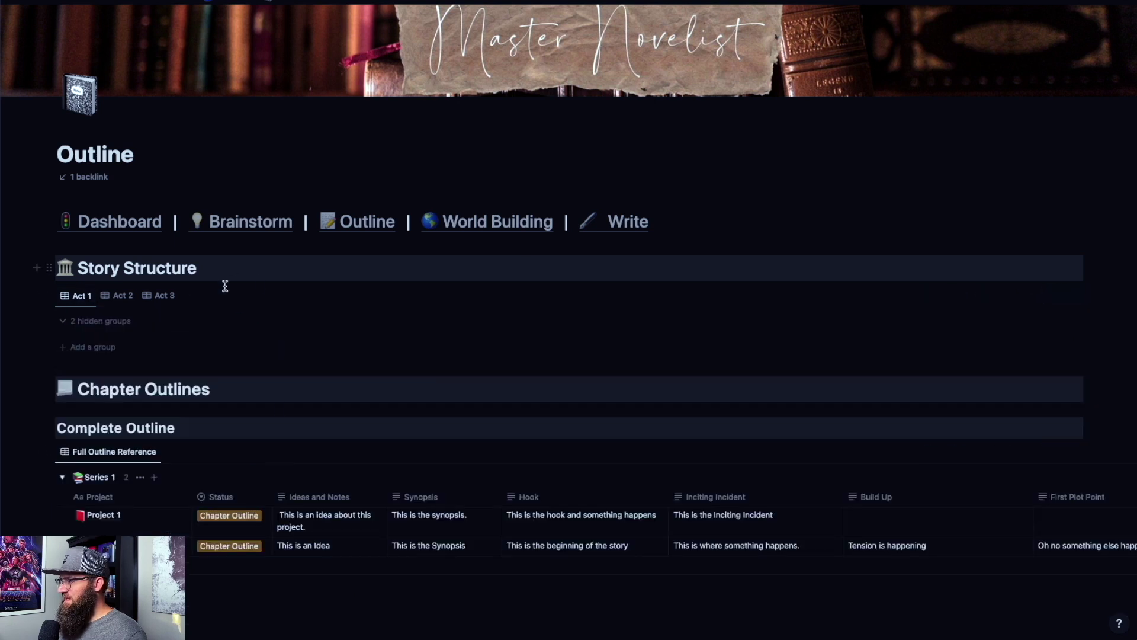
# Step: Examine the Full Outline Reference table under Complete Outline, across its columns from Ideas and Notes to the last story beats
pyautogui.scroll(-3, 272, 320)
pyautogui.scroll(-1, 272, 320)
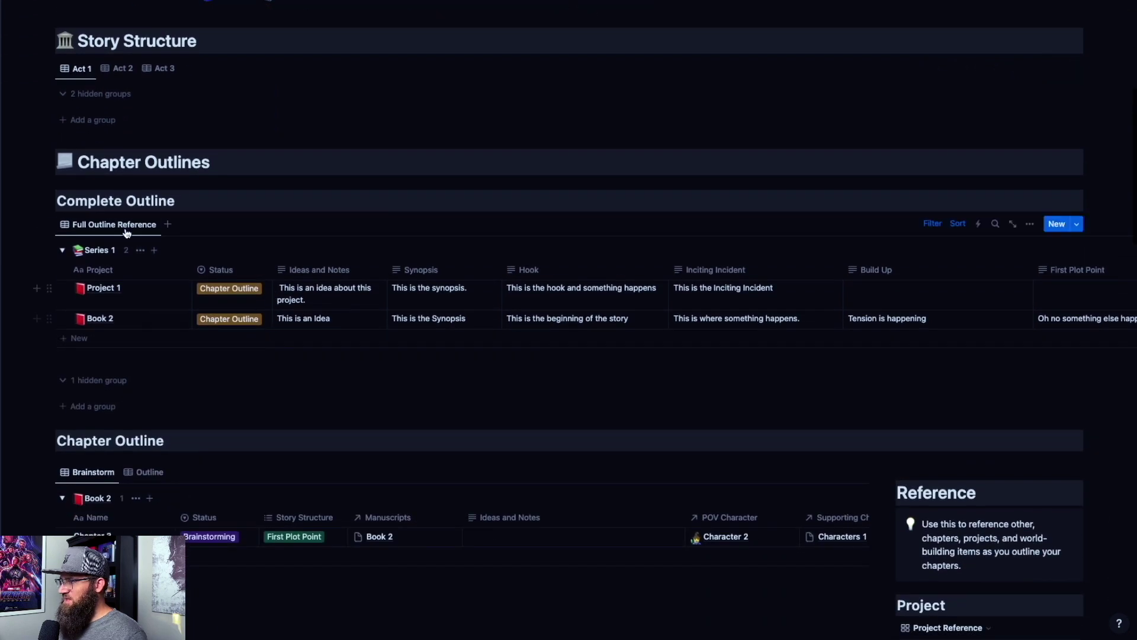
pyautogui.scroll(-1, 223, 309)
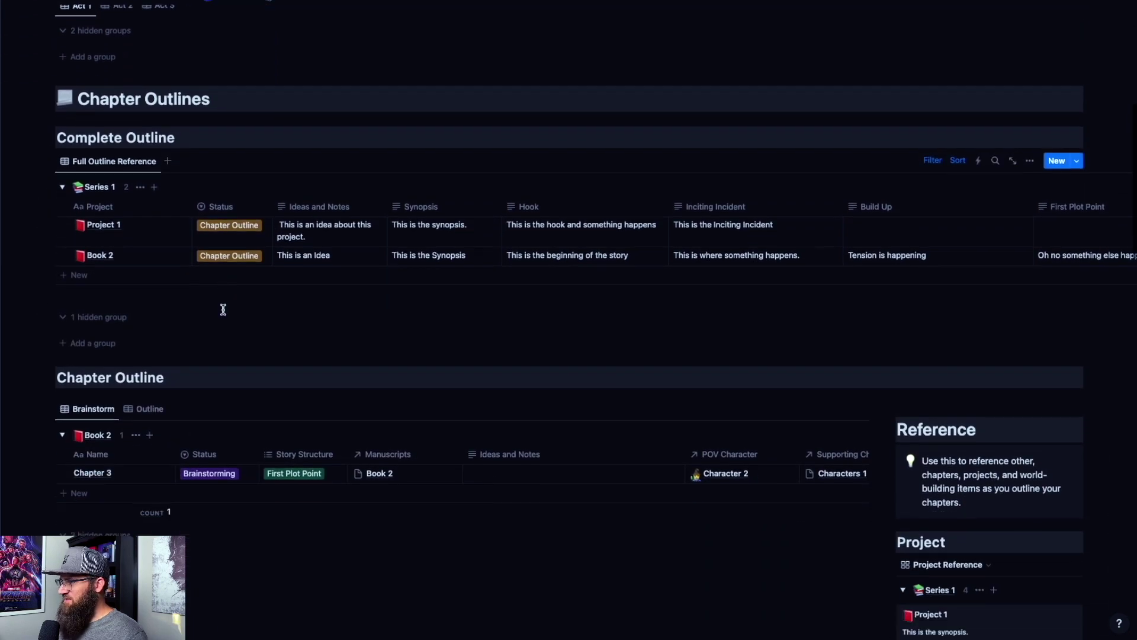
pyautogui.scroll(1, 212, 328)
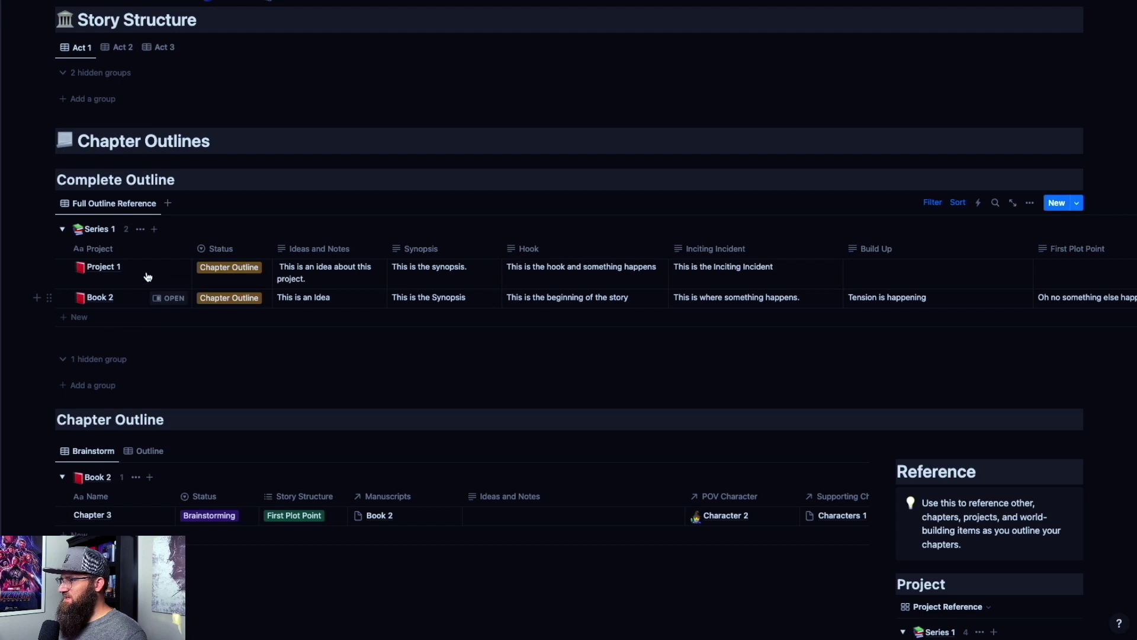
pyautogui.scroll(-1, 143, 267)
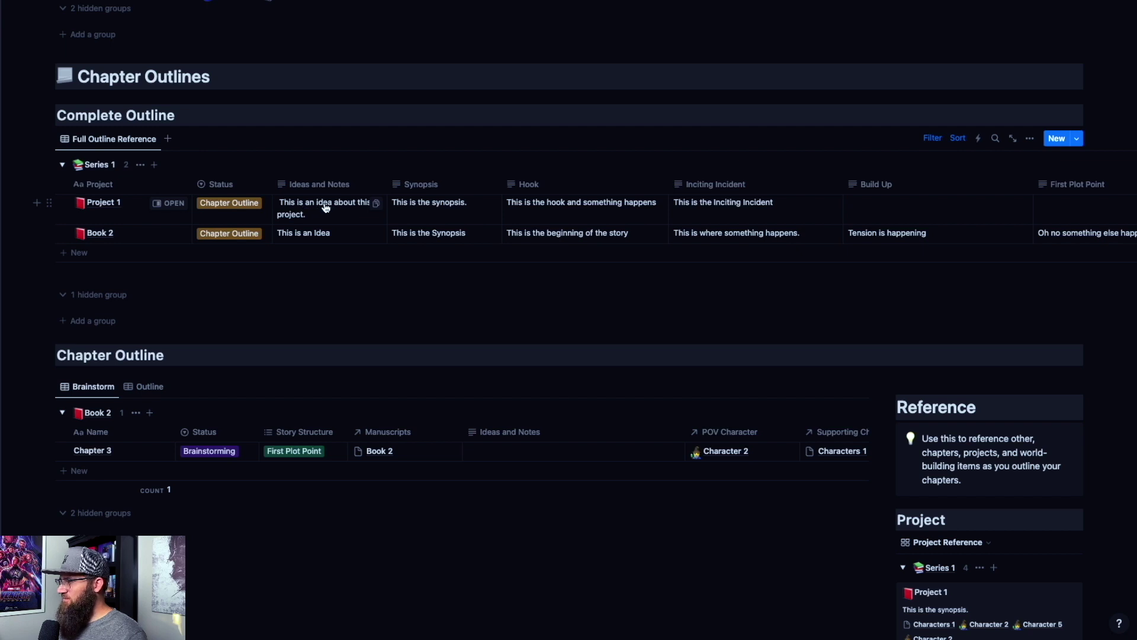
pyautogui.hscroll(2, 325, 206)
pyautogui.hscroll(15, 395, 208)
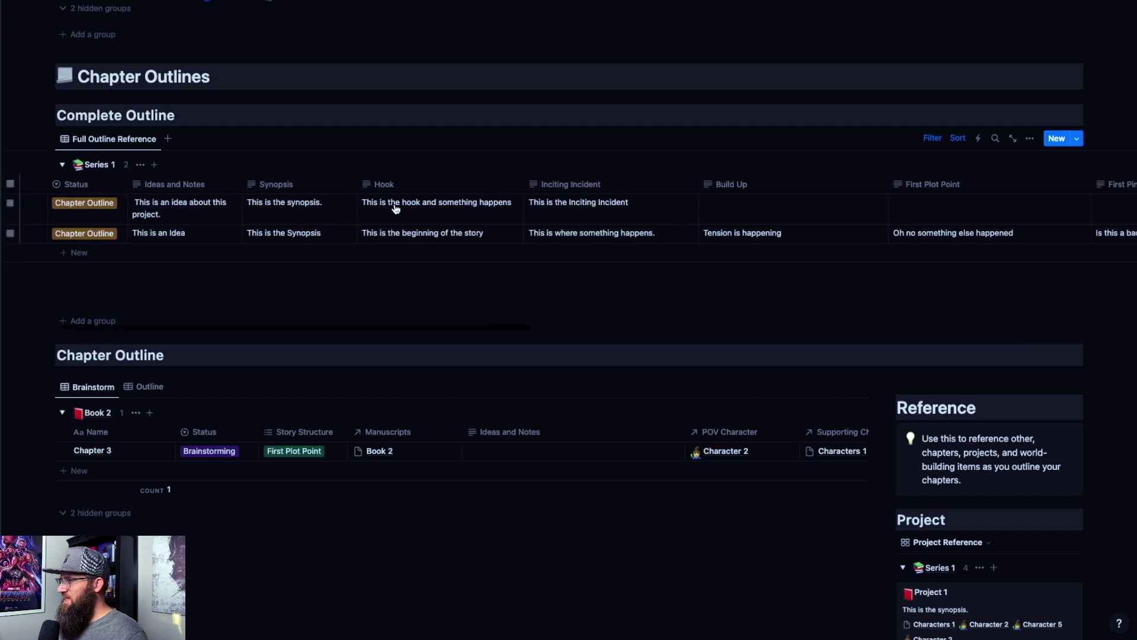
pyautogui.hscroll(12, 395, 208)
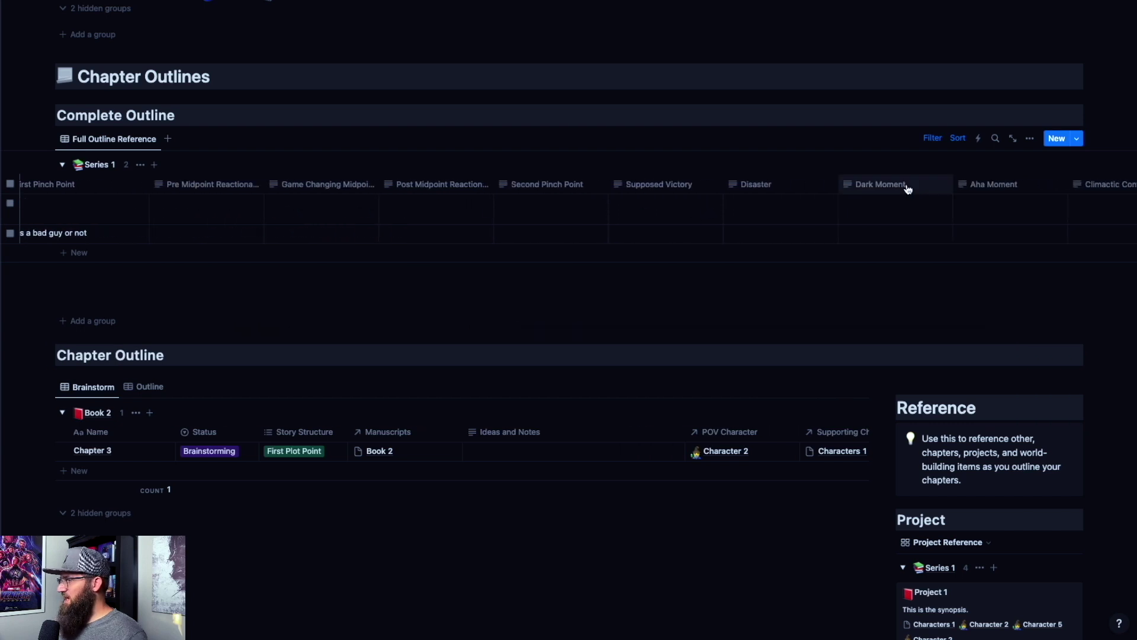
pyautogui.hscroll(5, 882, 204)
pyautogui.hscroll(-10, 882, 205)
pyautogui.hscroll(-15, 882, 204)
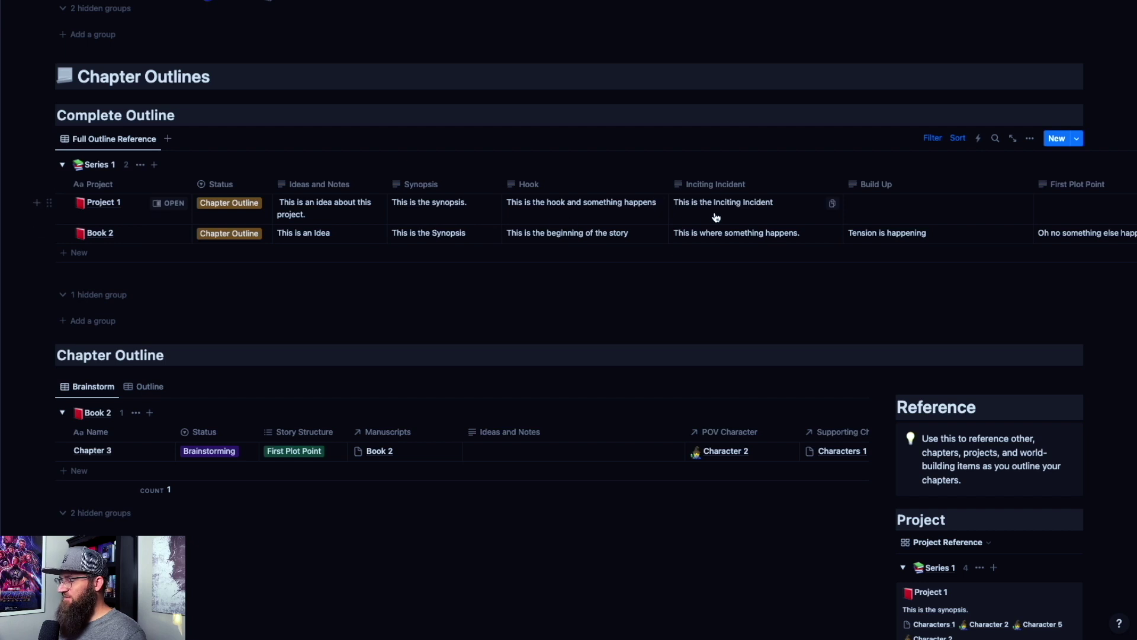
# Step: Add a group for Project 1 to the Brainstorm table of the Chapter Outline section
pyautogui.scroll(2, 142, 249)
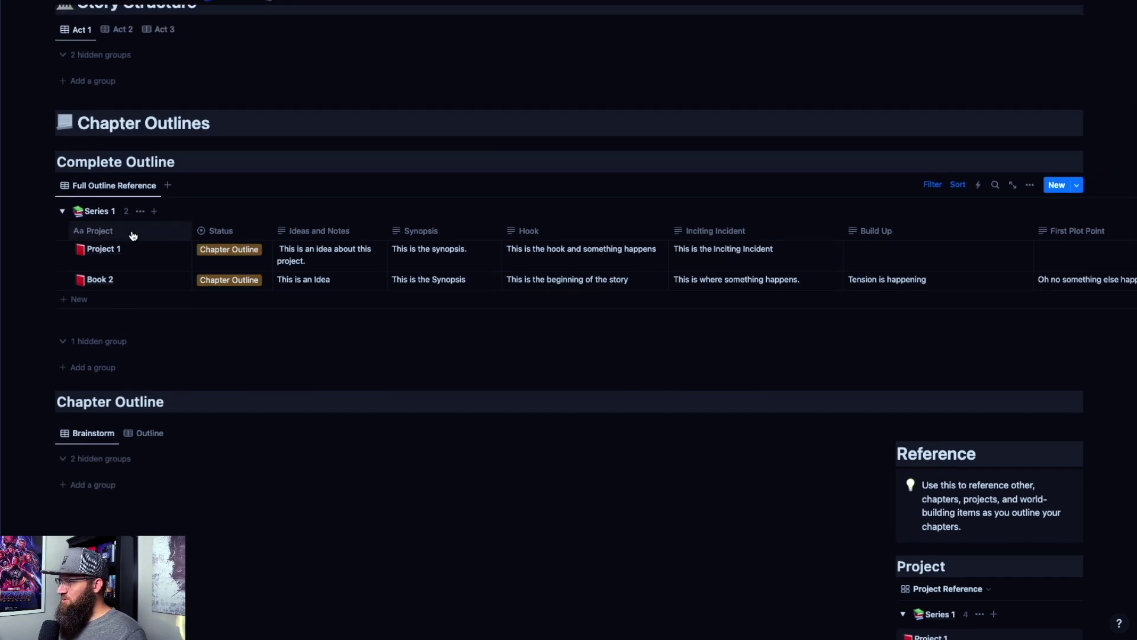
pyautogui.scroll(-4, 74, 394)
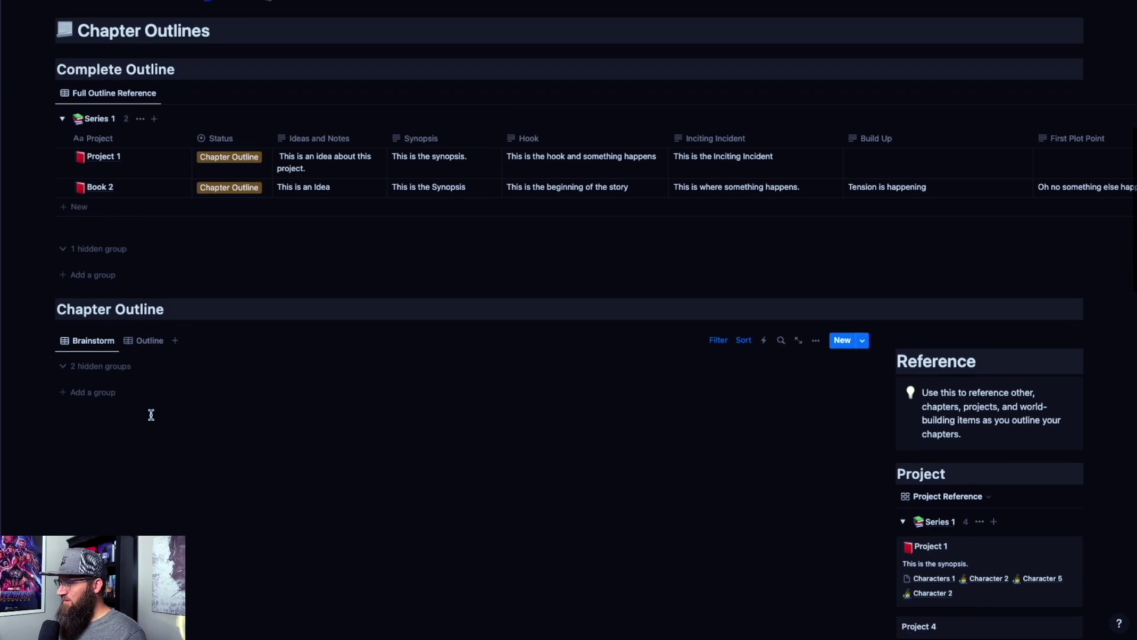
pyautogui.scroll(-1, 151, 415)
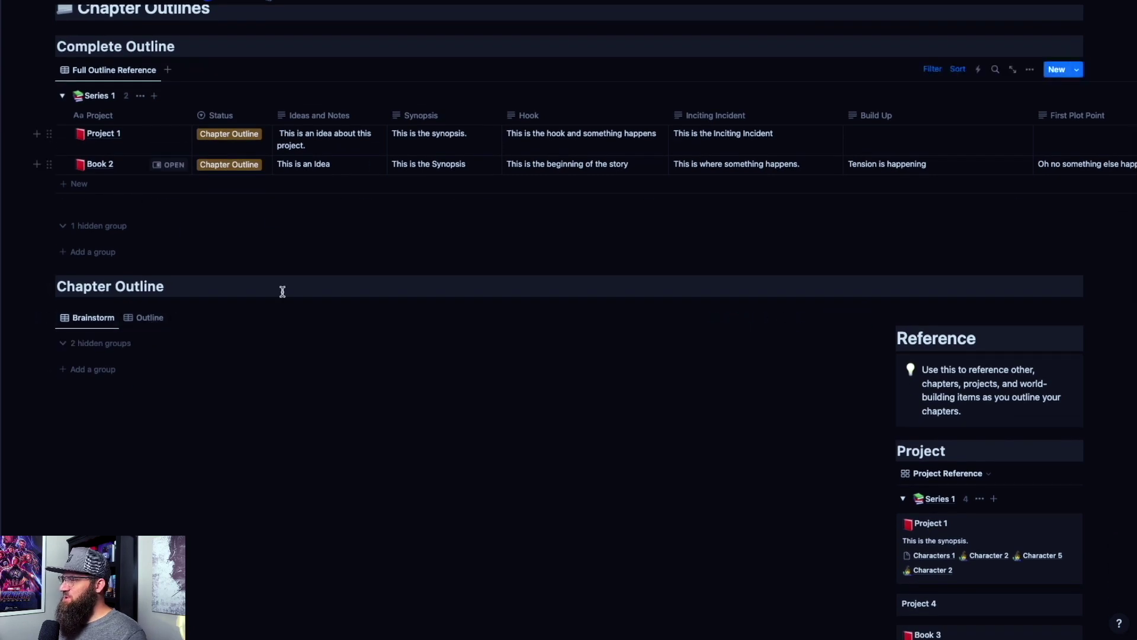
pyautogui.scroll(2, 299, 355)
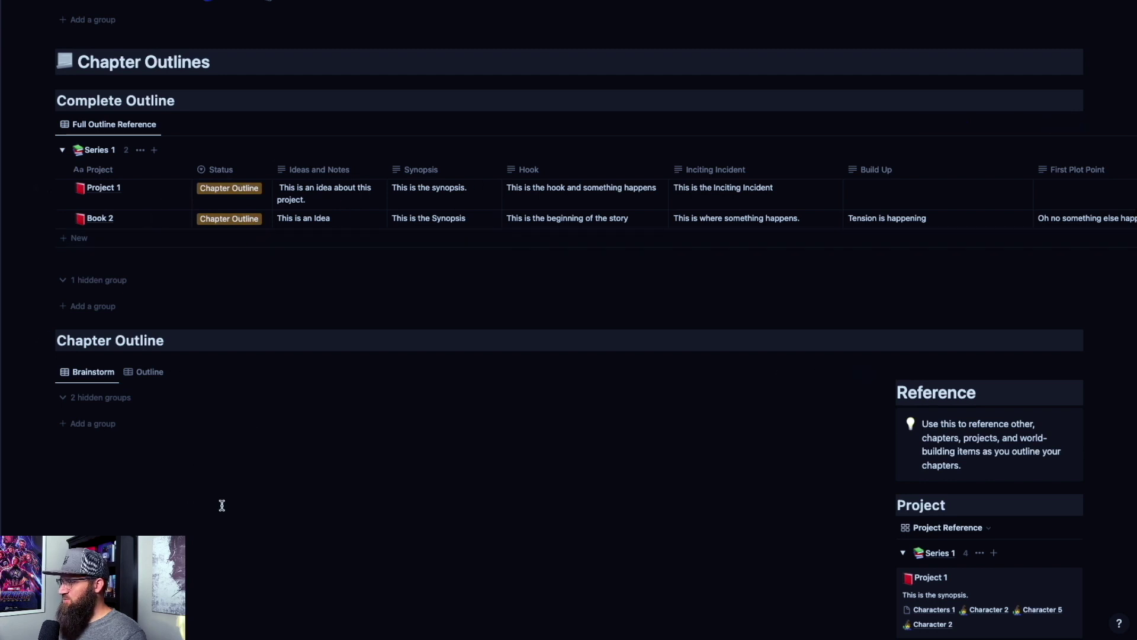
pyautogui.scroll(-1, 222, 504)
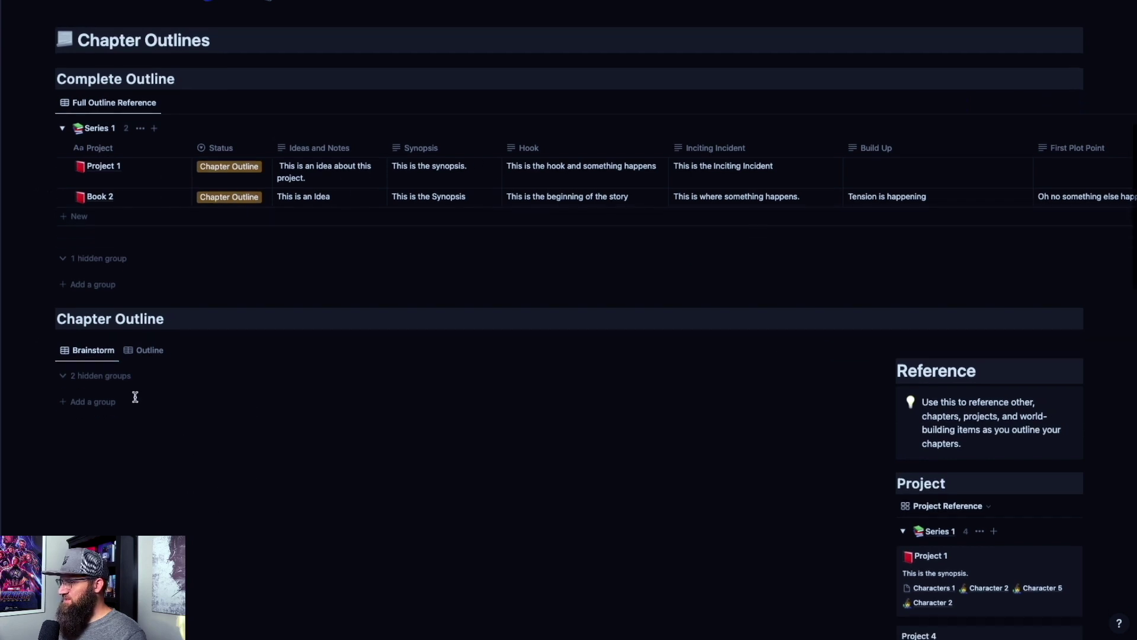
pyautogui.click(84, 406)
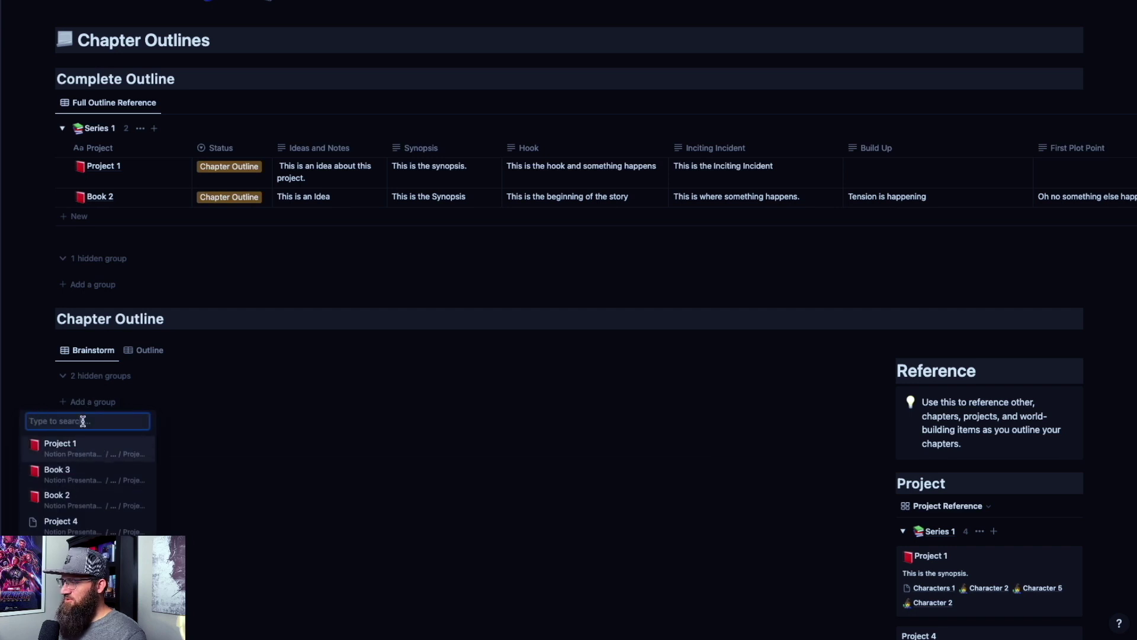
pyautogui.click(92, 451)
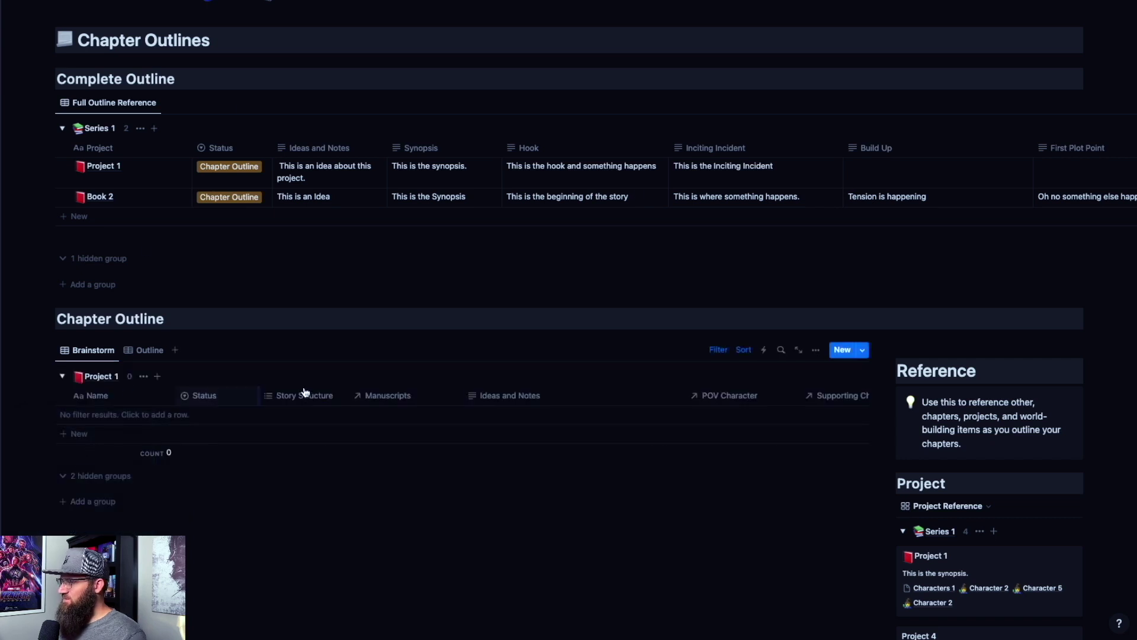
# Step: Look across the columns of Project 1's Brainstorm table in the Chapter Outline section and return to the first ones
pyautogui.scroll(-1, 416, 383)
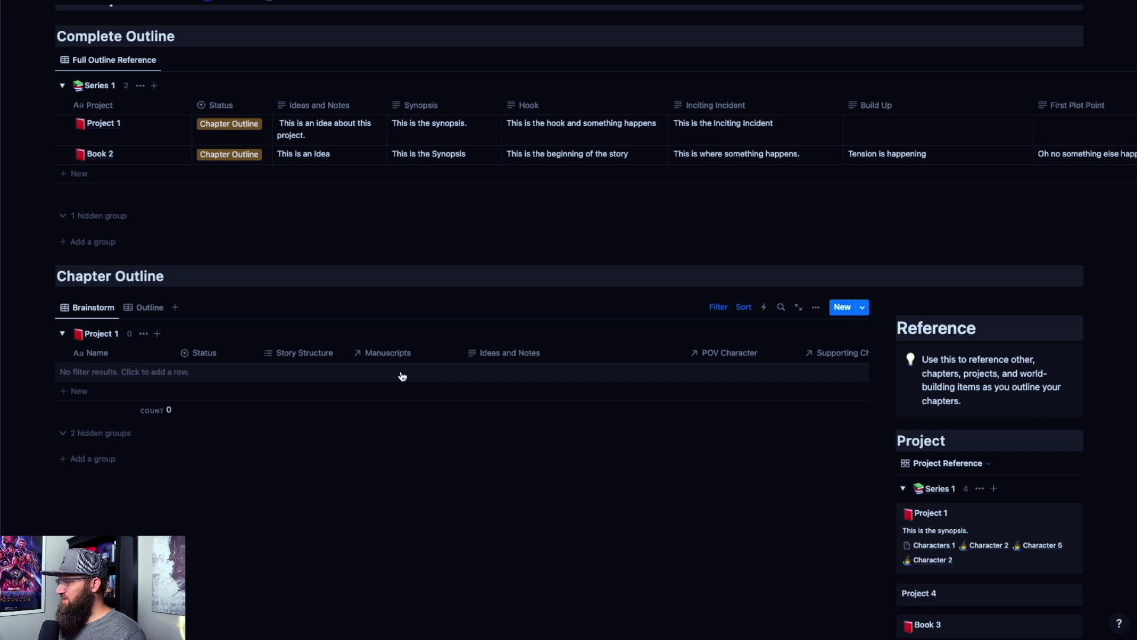
pyautogui.hscroll(4, 120, 382)
pyautogui.hscroll(10, 221, 372)
pyautogui.hscroll(3, 467, 372)
pyautogui.hscroll(-11, 467, 372)
pyautogui.hscroll(-2, 466, 372)
# Step: Add rows named Chapter 1, Chapter 2 and Chapter 3 to Project 1's Brainstorm table in the Chapter Outline section
pyautogui.scroll(1, 215, 394)
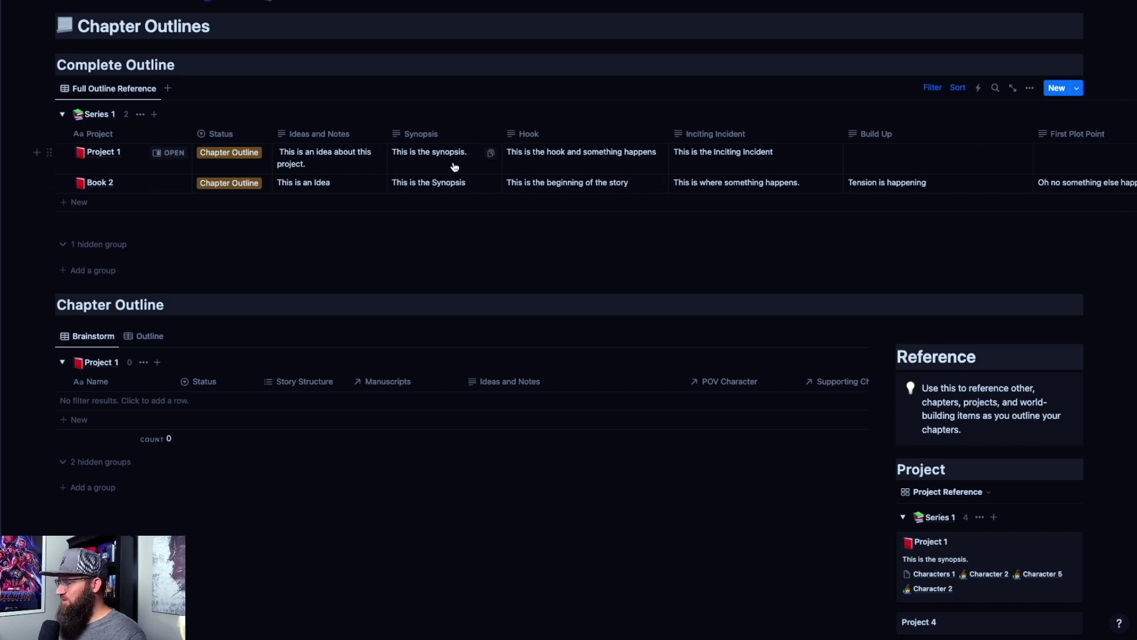
pyautogui.scroll(1, 442, 183)
pyautogui.hscroll(3, 444, 187)
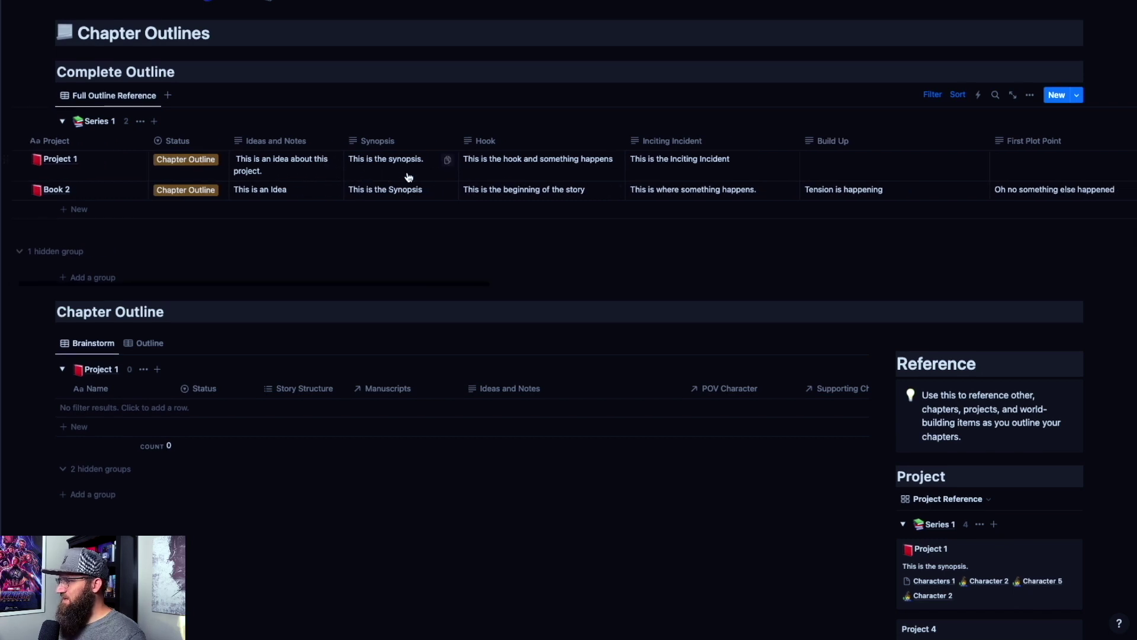
pyautogui.hscroll(2, 407, 177)
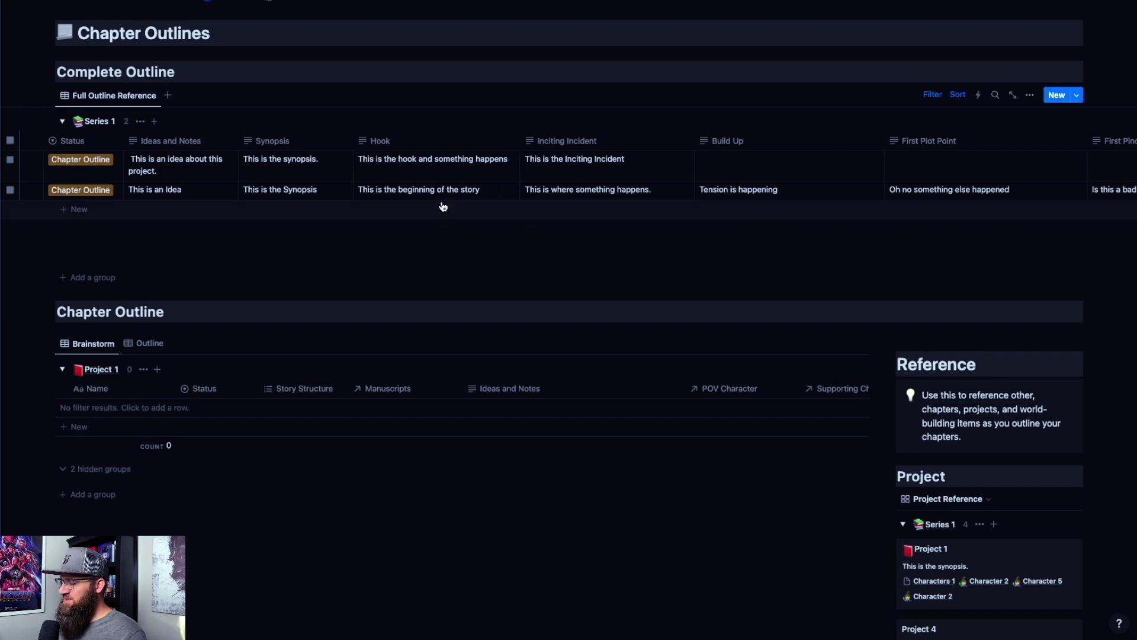
pyautogui.click(103, 411)
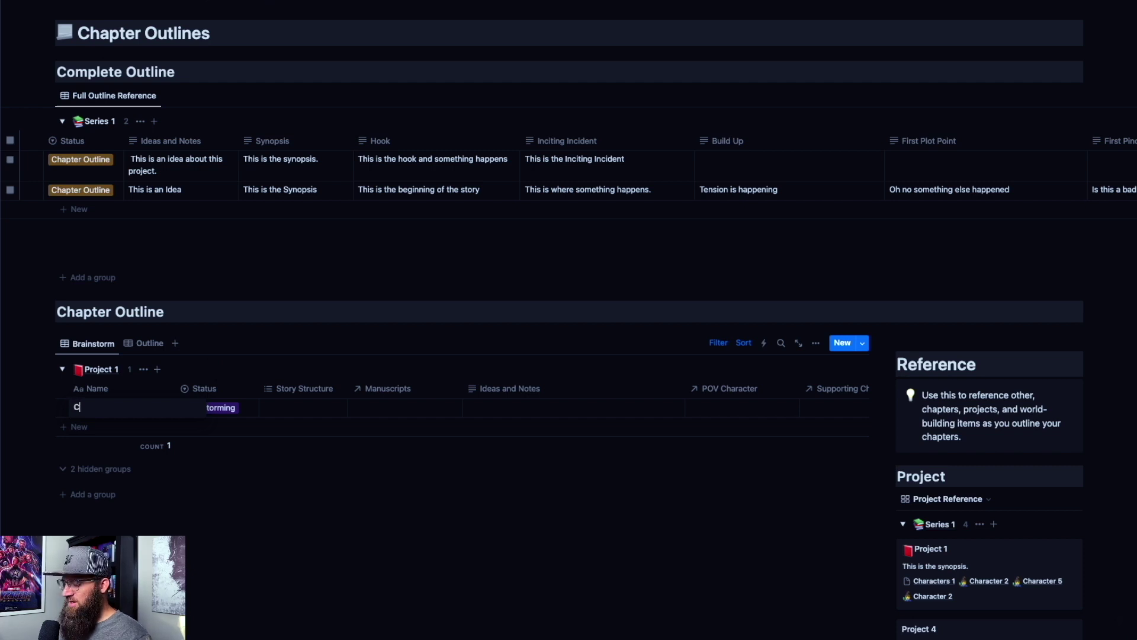
pyautogui.write('Chapter 1')
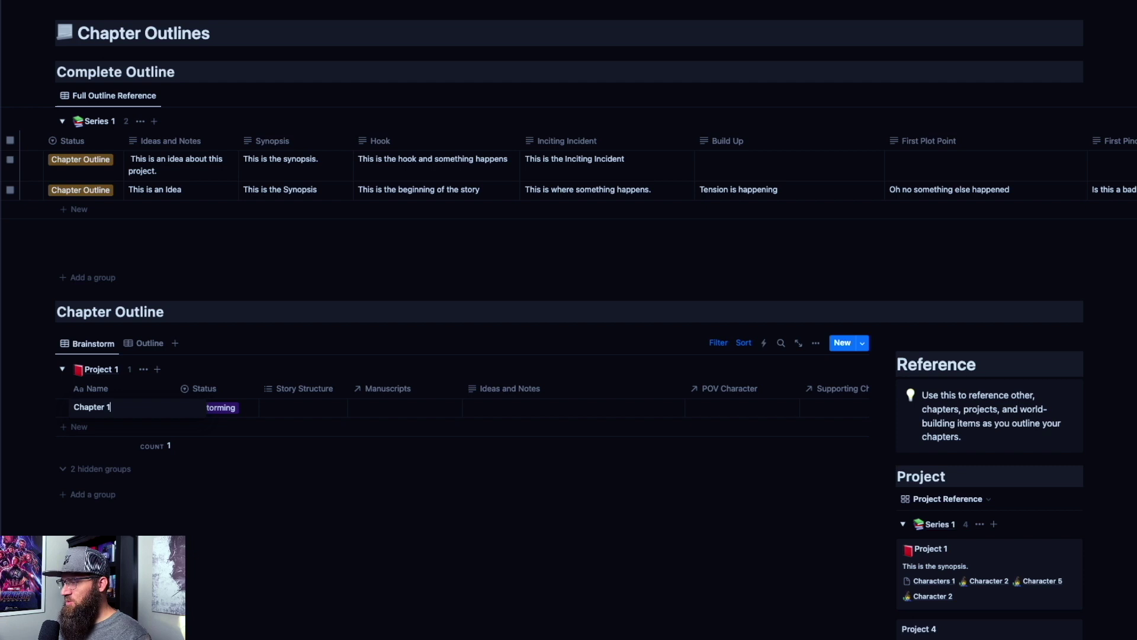
pyautogui.press('Return')
pyautogui.write('Chapter 2')
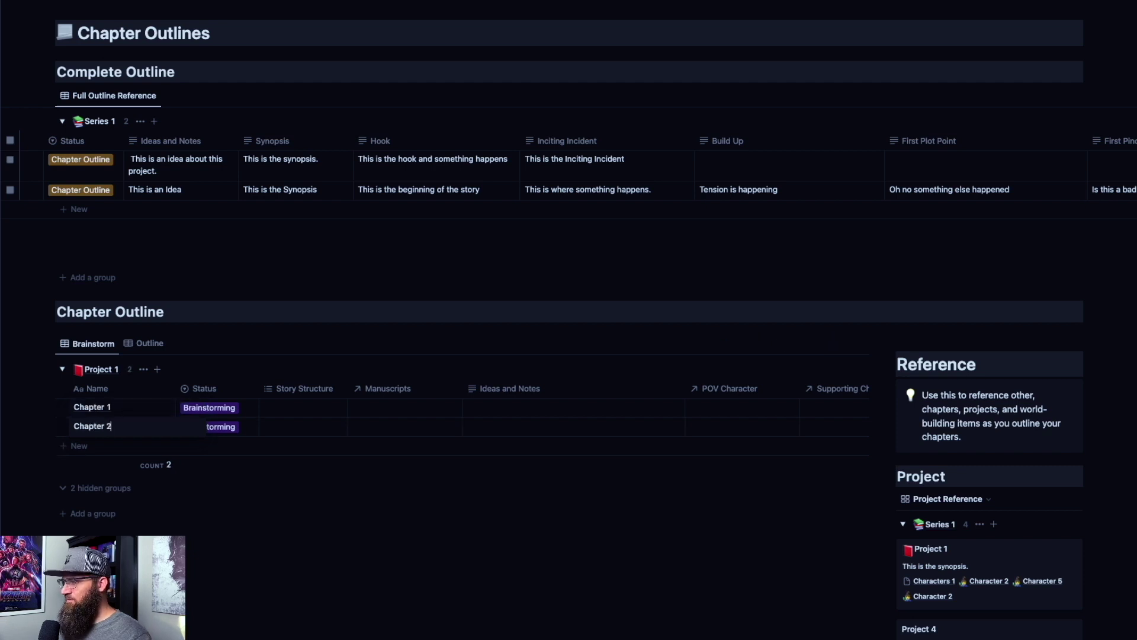
pyautogui.press('Escape')
pyautogui.press('Return')
pyautogui.press('Escape')
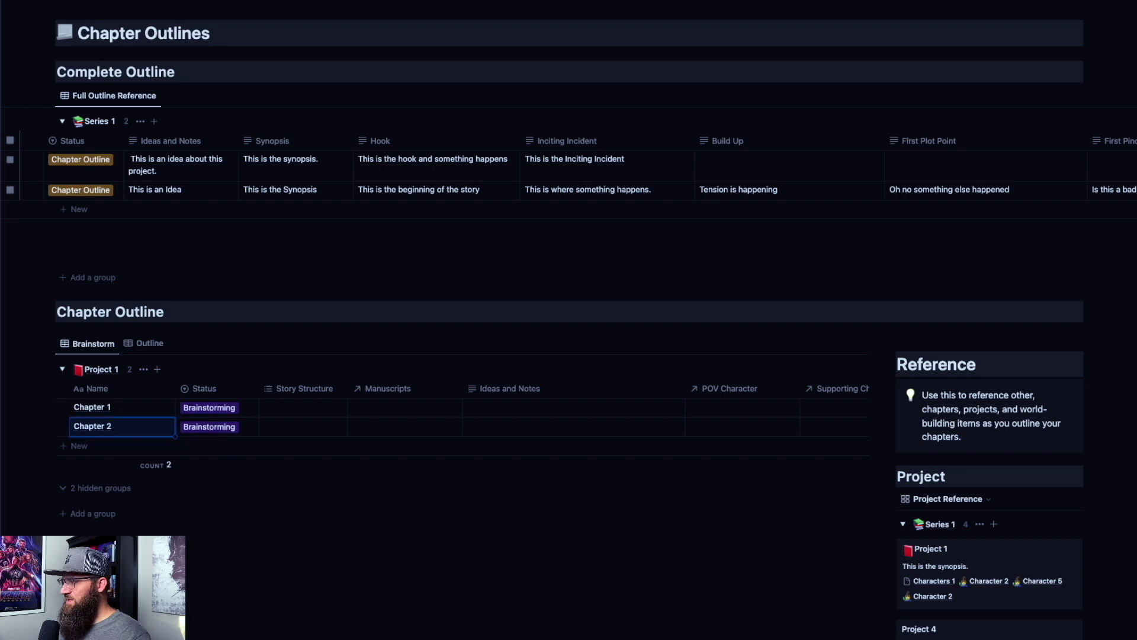
pyautogui.press('Return')
pyautogui.write('Chapter')
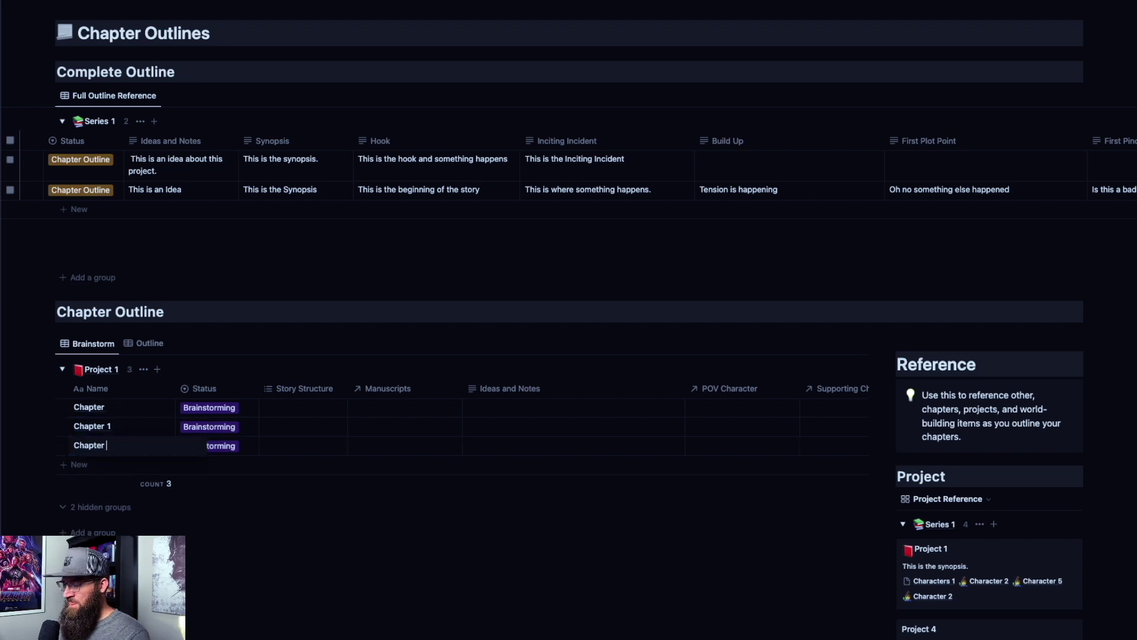
pyautogui.write(' 3')
pyautogui.press('Escape')
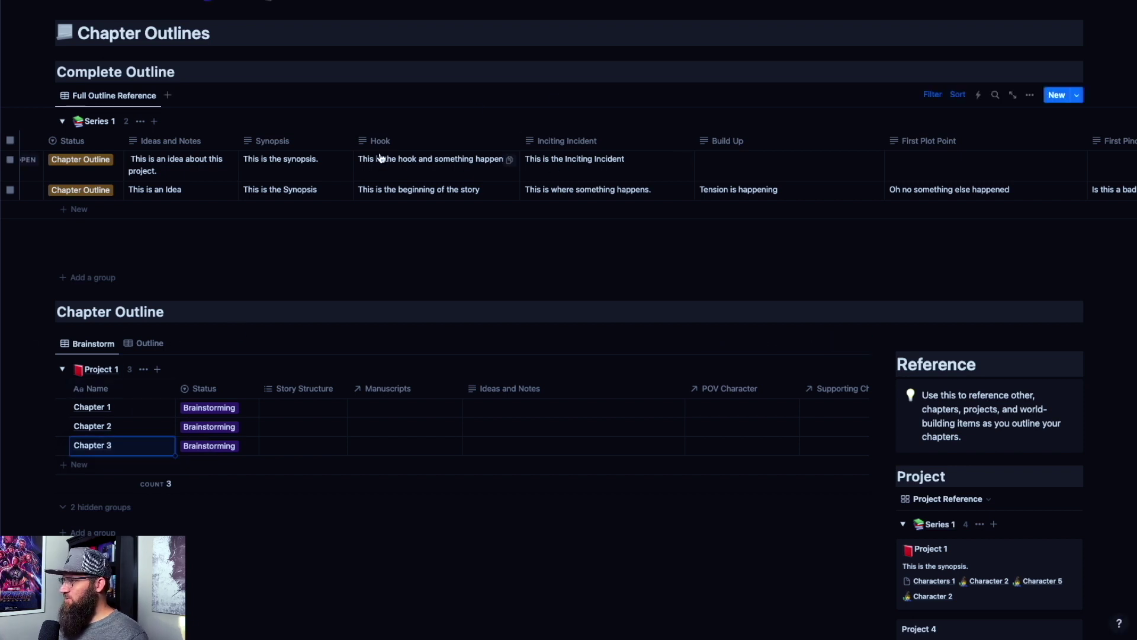
# Step: Set the Story Structure of Chapter 1, Chapter 2 and Chapter 3 to Hook
pyautogui.scroll(1, 163, 453)
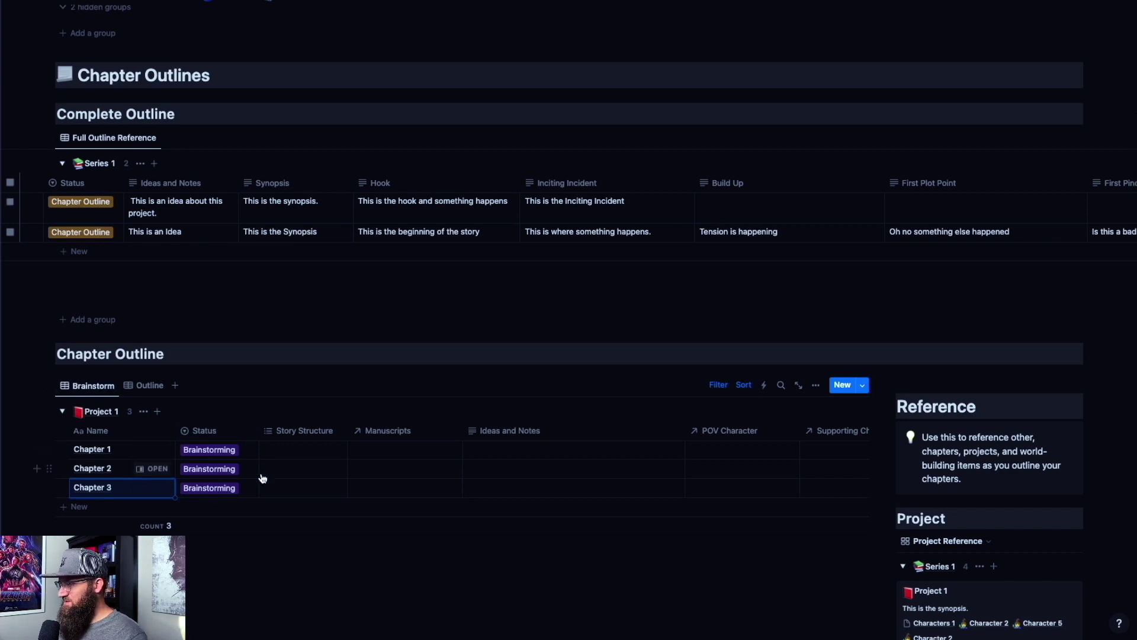
pyautogui.click(307, 453)
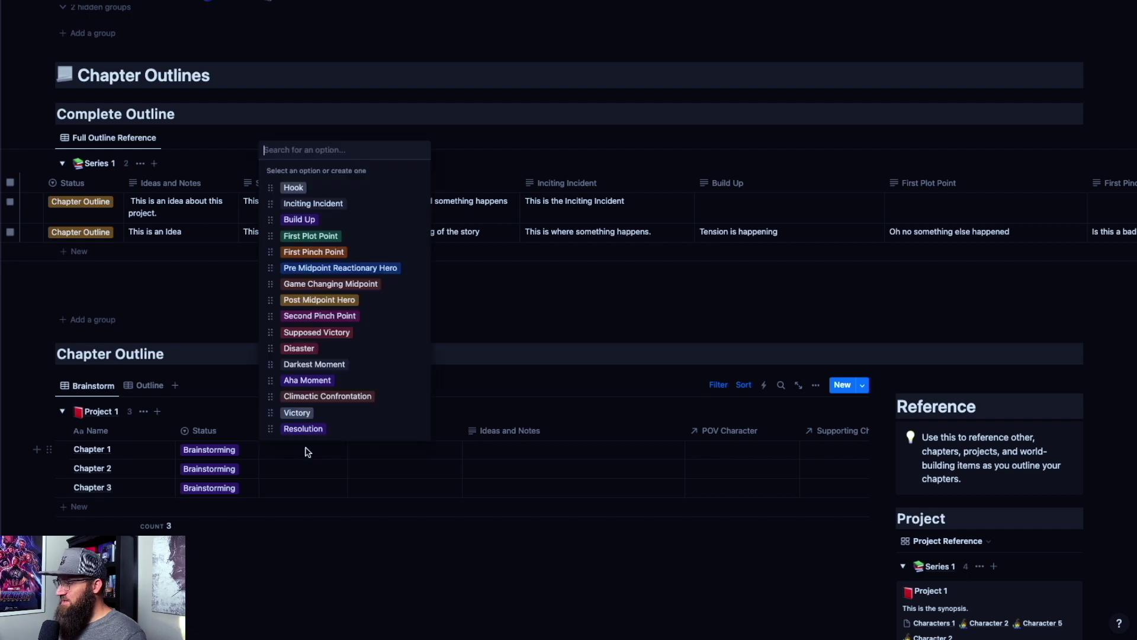
pyautogui.click(307, 188)
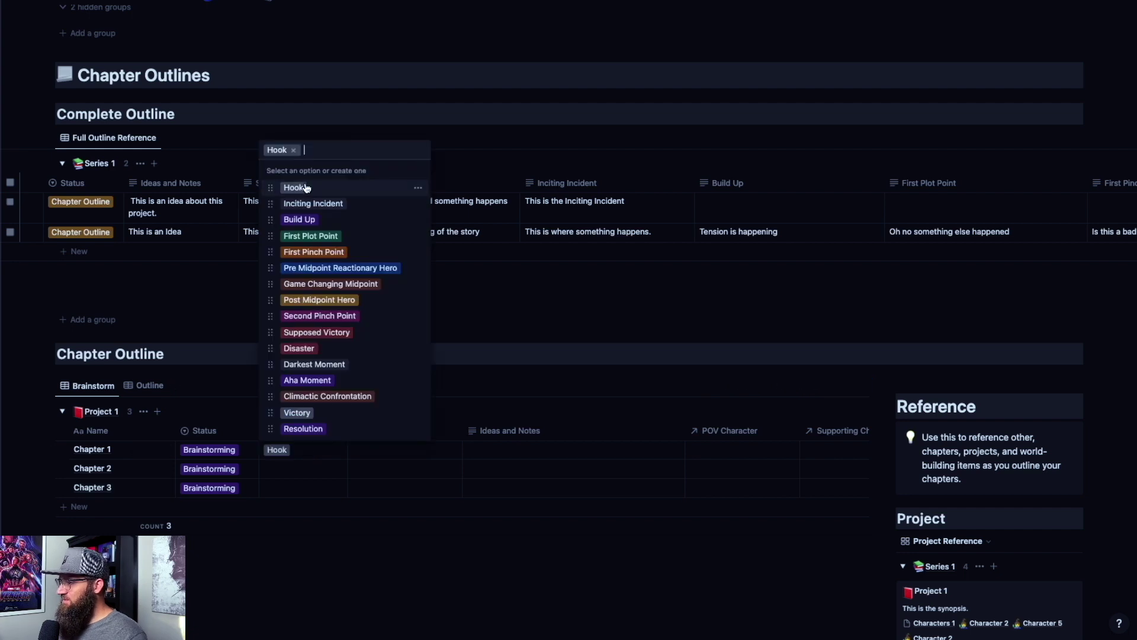
pyautogui.click(286, 464)
pyautogui.click(285, 469)
pyautogui.click(318, 212)
pyautogui.click(302, 489)
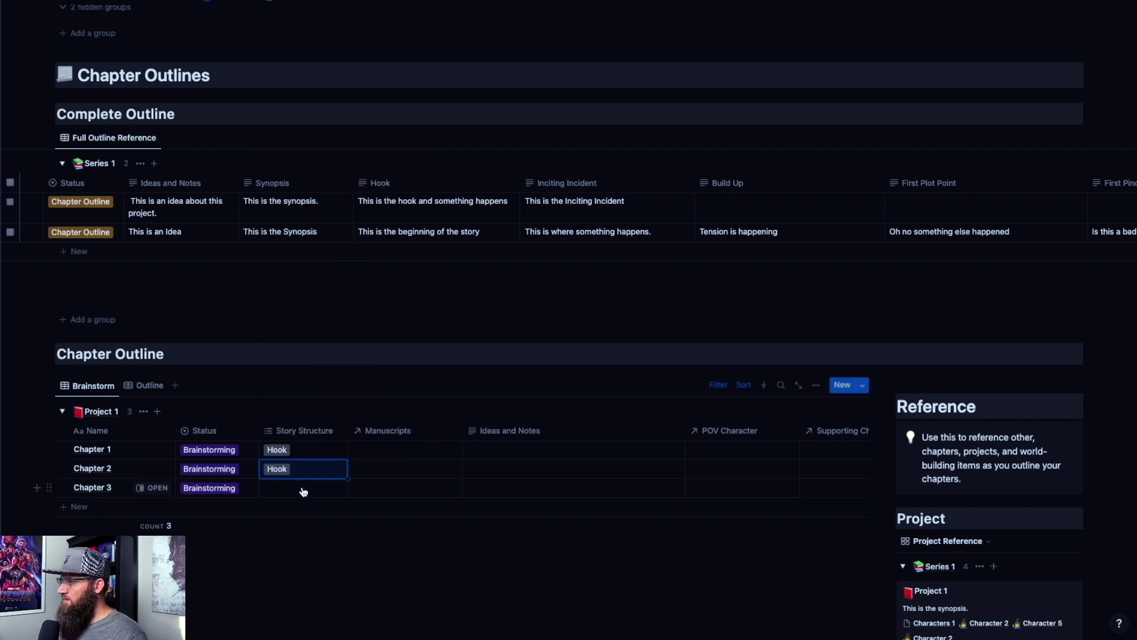
pyautogui.click(301, 487)
pyautogui.click(319, 226)
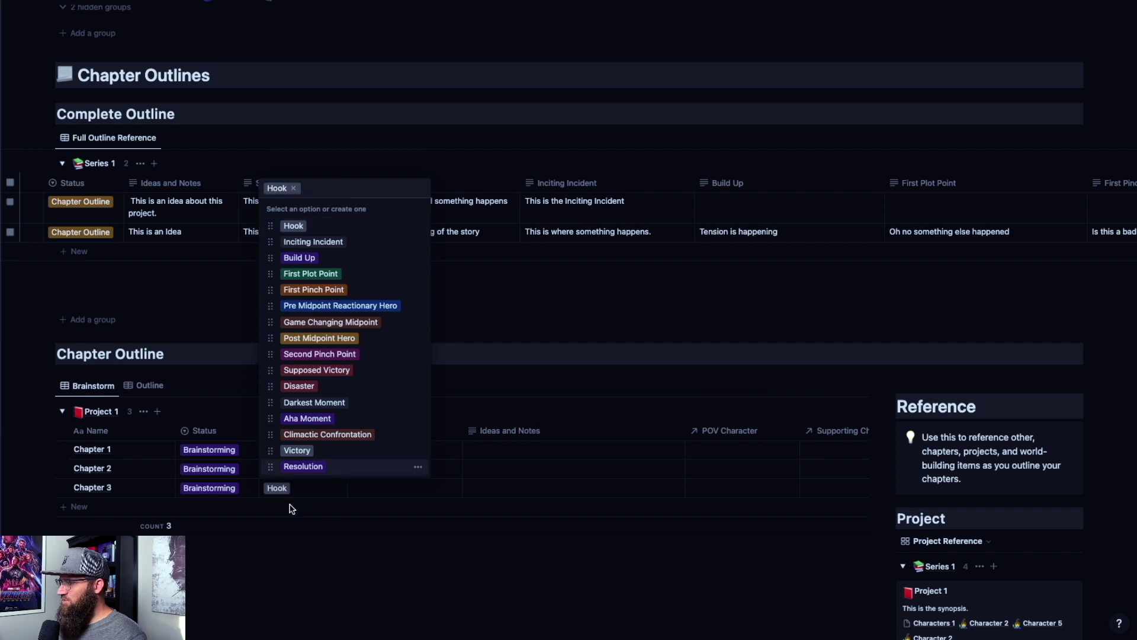
pyautogui.click(389, 496)
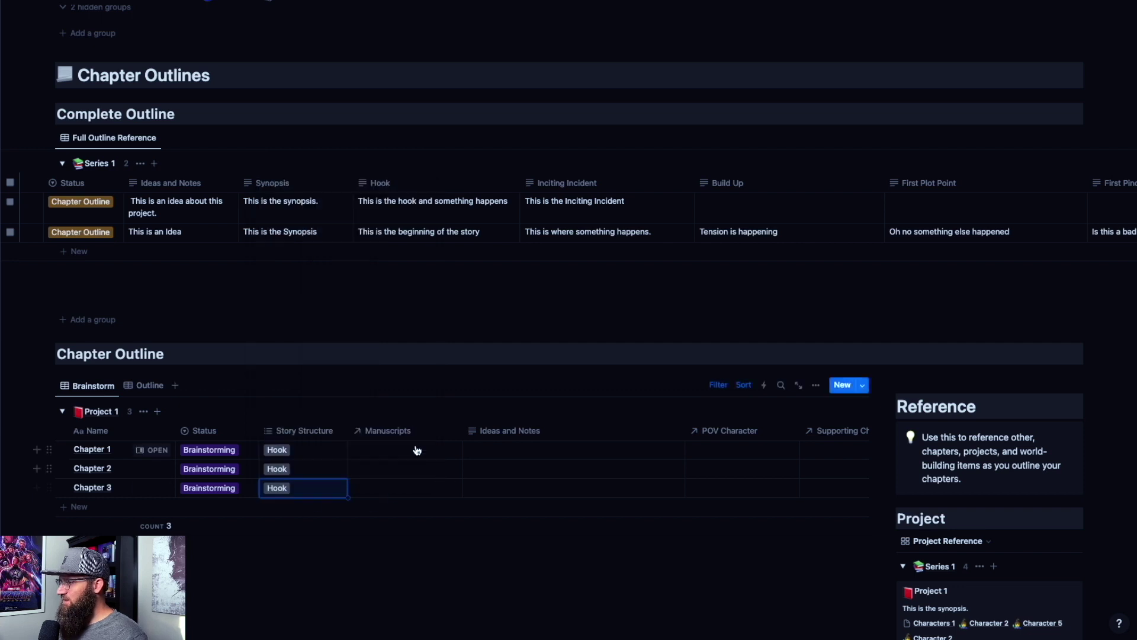
# Step: Link the Project 1 manuscript to Chapter 1, Chapter 2 and Chapter 3 in the Brainstorm table
pyautogui.click(381, 456)
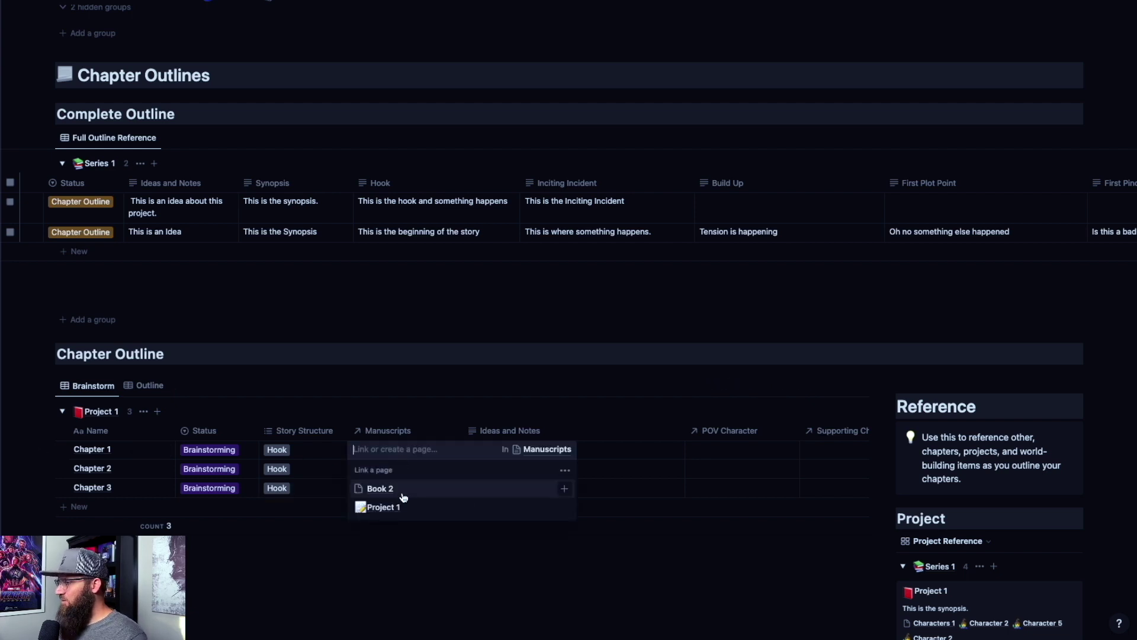
pyautogui.click(382, 507)
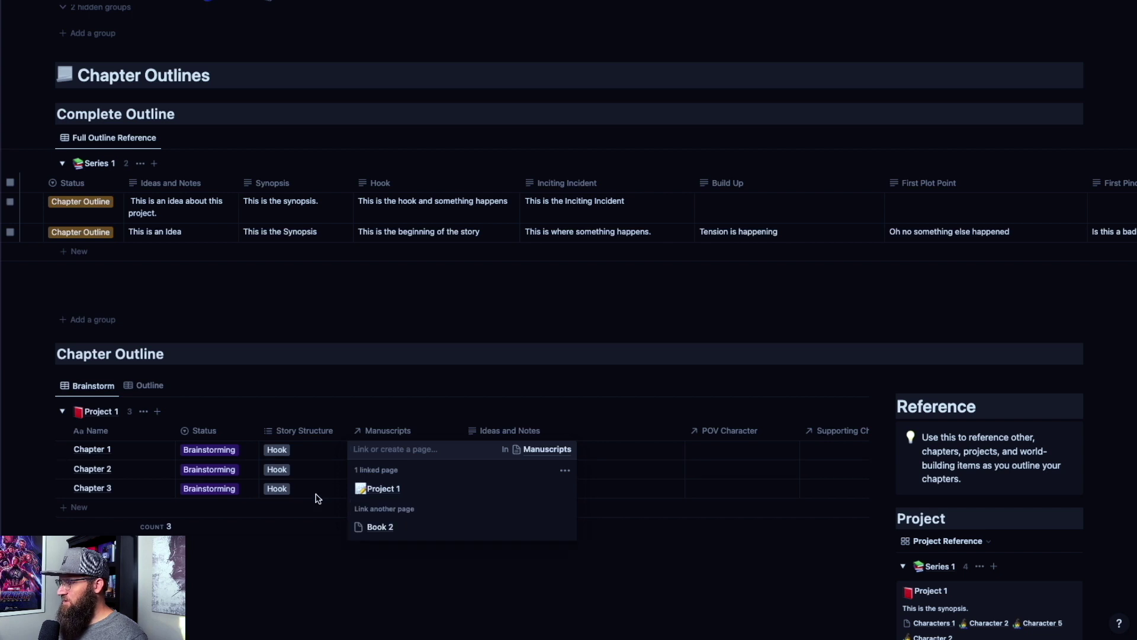
pyautogui.press('Escape')
pyautogui.click(385, 469)
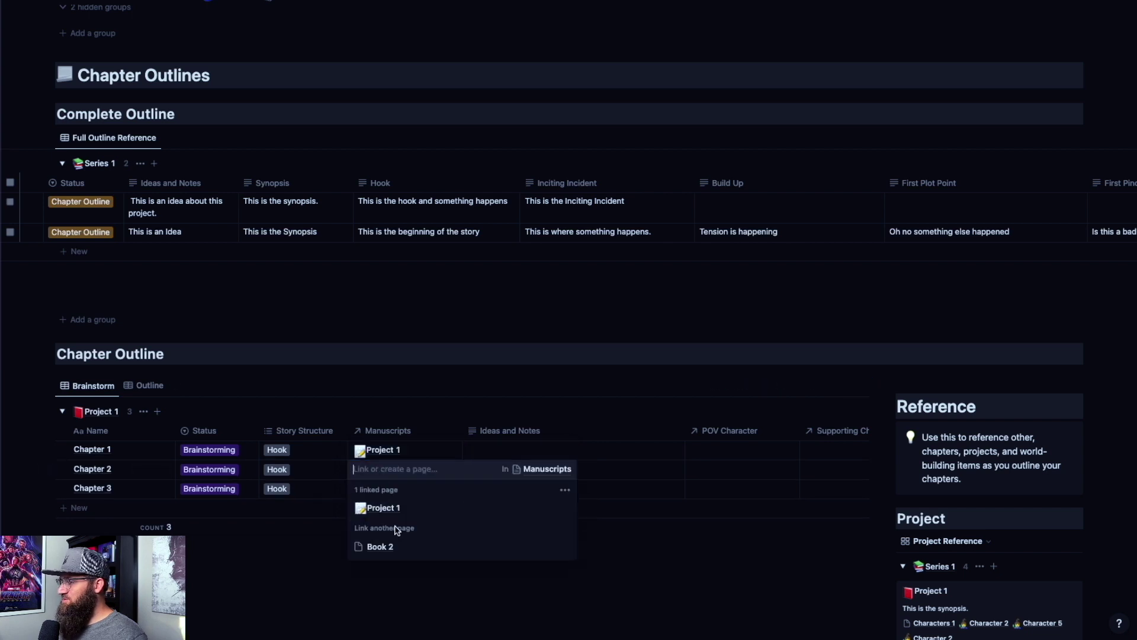
pyautogui.press('Escape')
pyautogui.click(383, 488)
pyautogui.click(398, 545)
pyautogui.press('Escape')
# Step: Rename the Chapter 1 row as "Chapter 1: The Character wakes up"
pyautogui.hscroll(4, 385, 479)
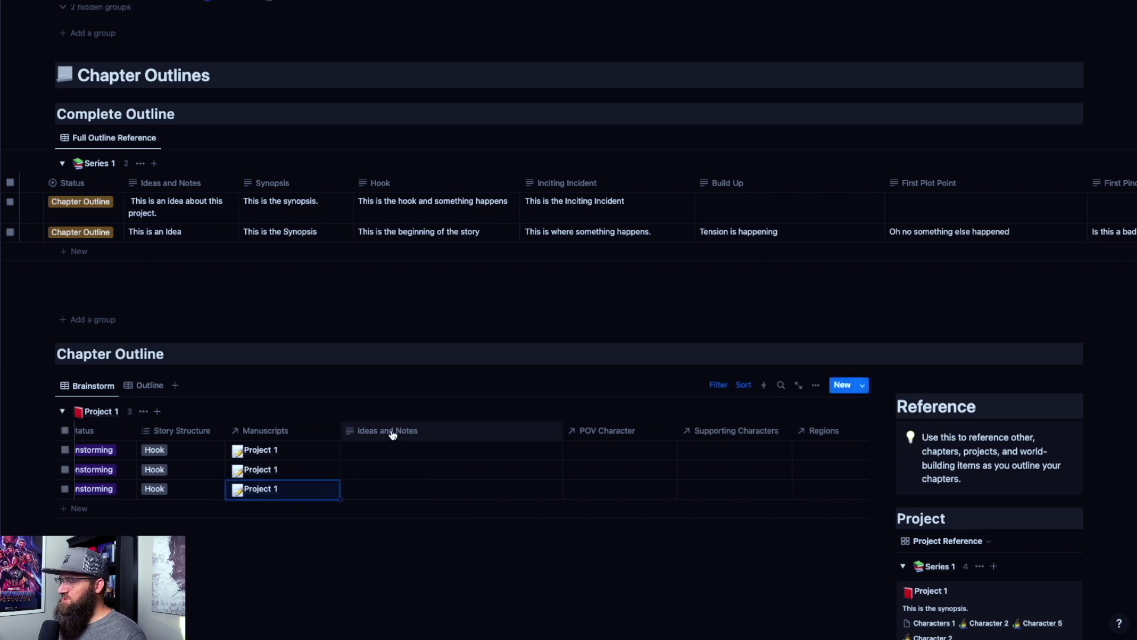
pyautogui.hscroll(-1, 426, 456)
pyautogui.hscroll(-4, 436, 450)
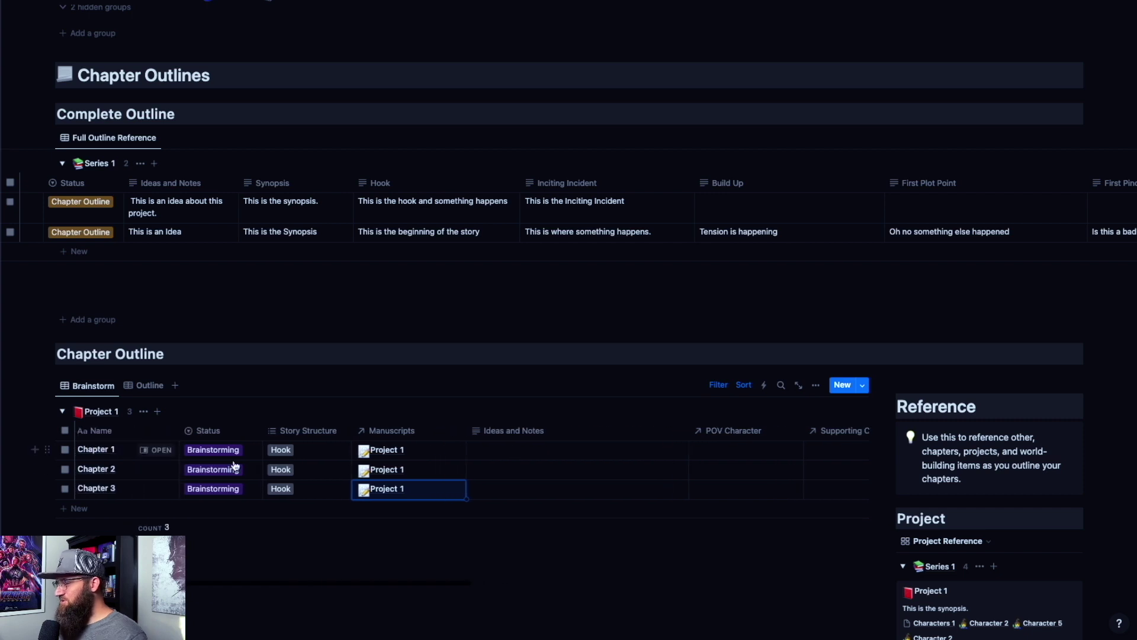
pyautogui.click(118, 451)
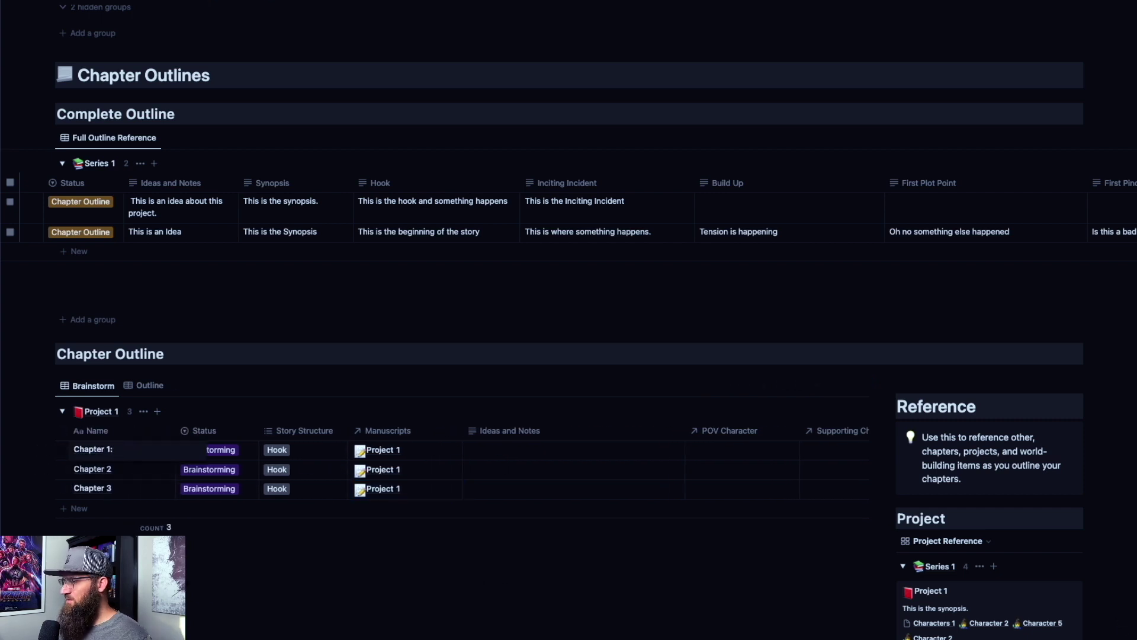
pyautogui.write(': The Character wakes up')
pyautogui.press('Escape')
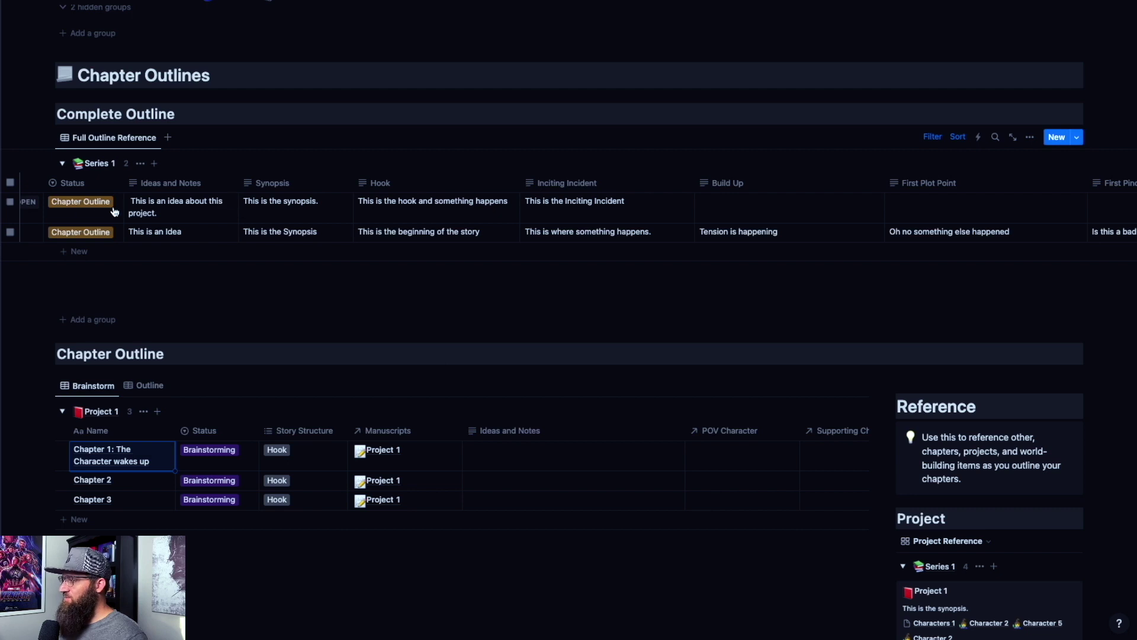
# Step: Link Characters 1 as the POV Character of Chapter 1 in the Brainstorm table
pyautogui.hscroll(-3, 187, 224)
pyautogui.hscroll(2, 282, 219)
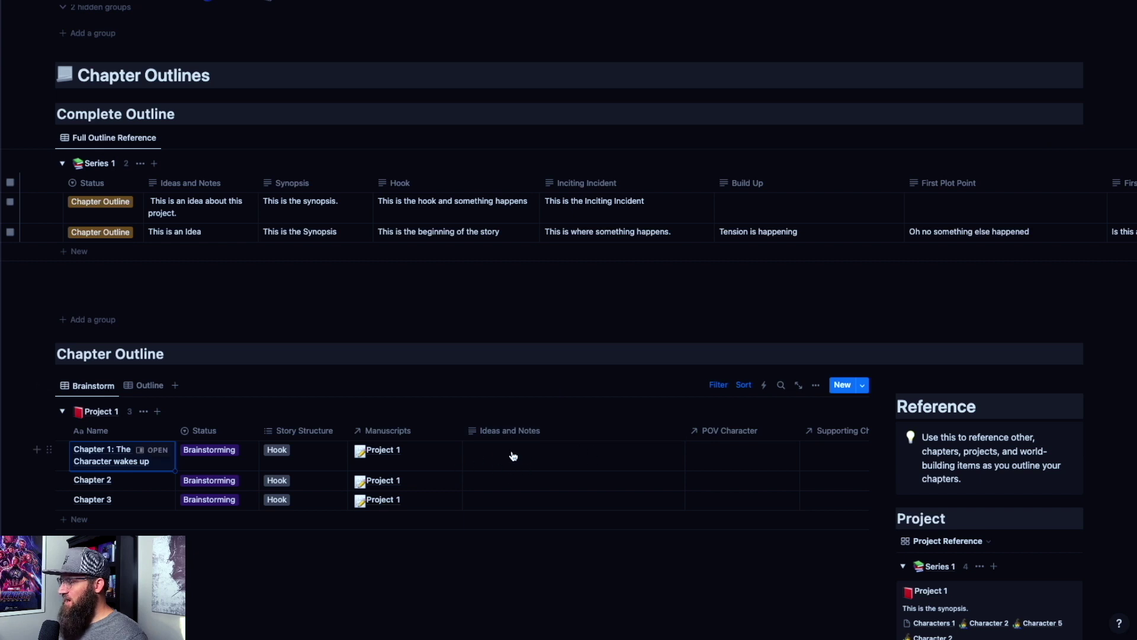
pyautogui.hscroll(3, 336, 486)
pyautogui.hscroll(5, 337, 485)
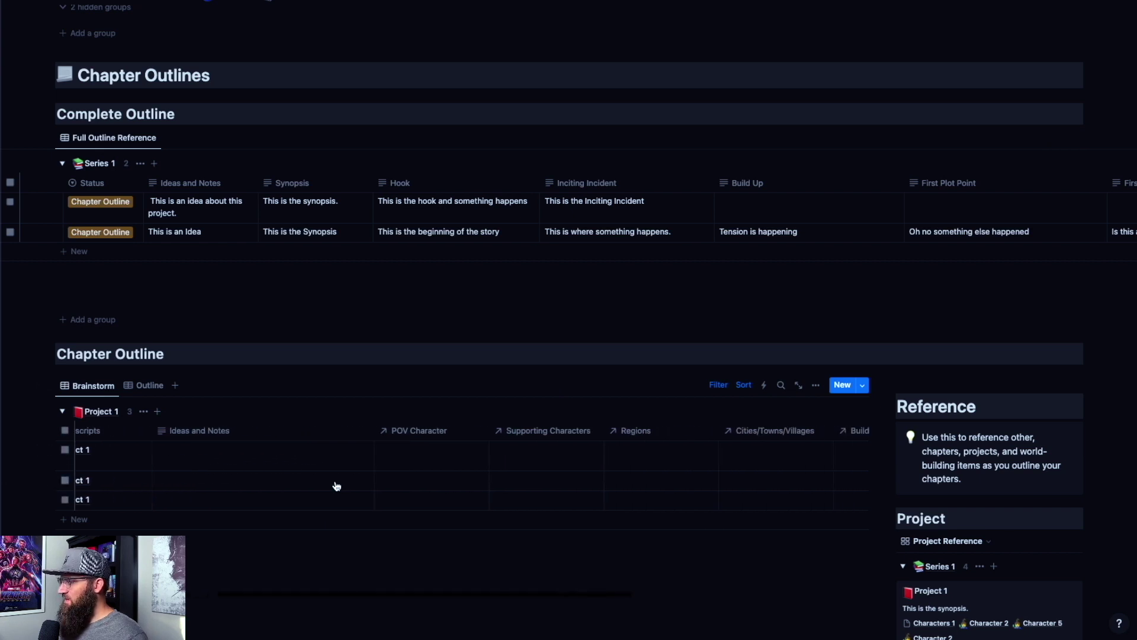
pyautogui.click(384, 457)
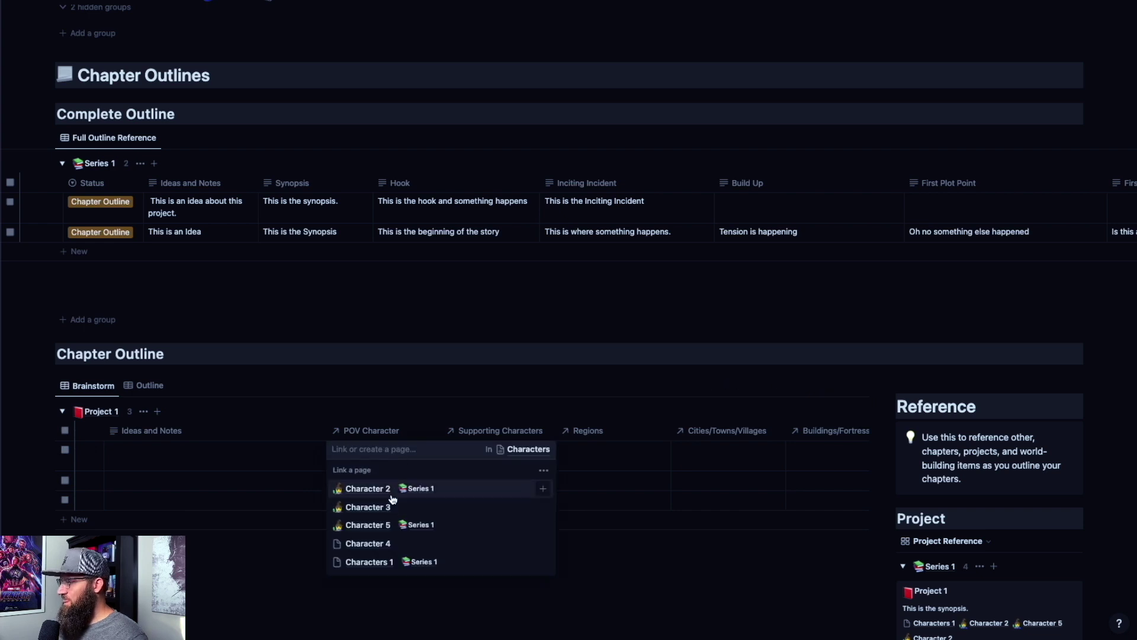
pyautogui.click(384, 563)
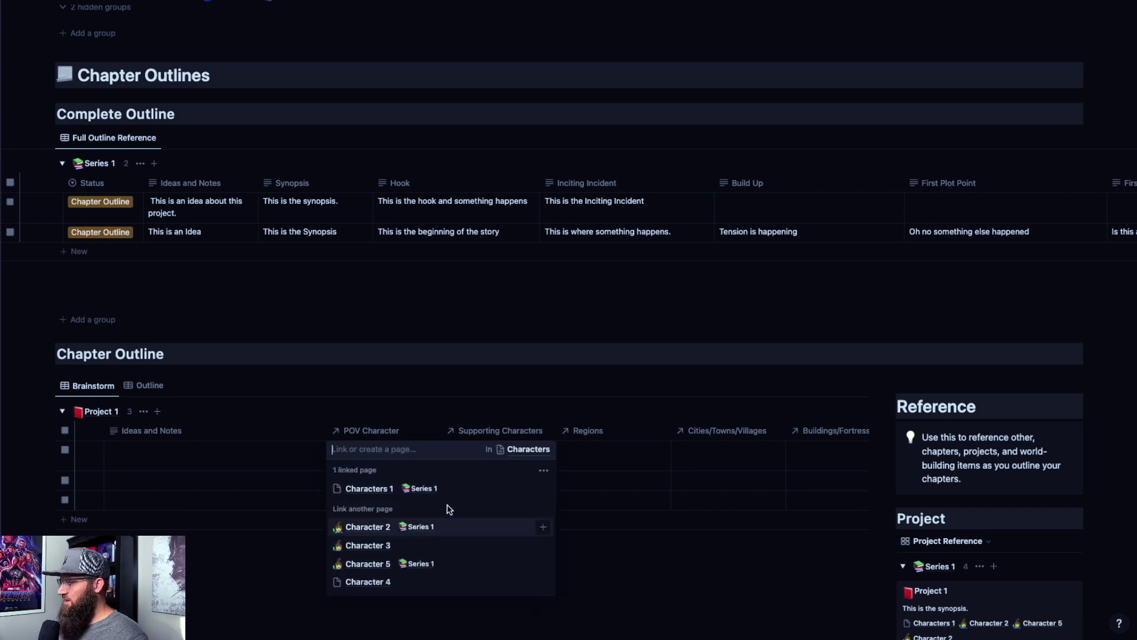
pyautogui.press('Escape')
# Step: Link Character 2, Character 3 and Character 5 as the Supporting Characters of Chapter 1
pyautogui.click(499, 456)
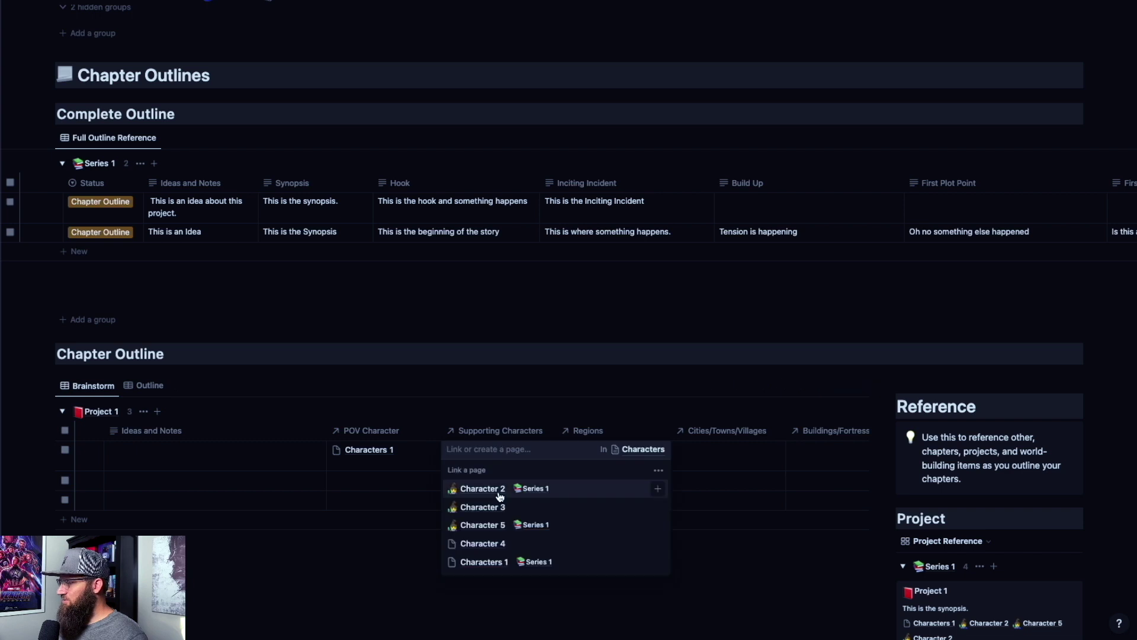
pyautogui.click(492, 494)
pyautogui.click(491, 527)
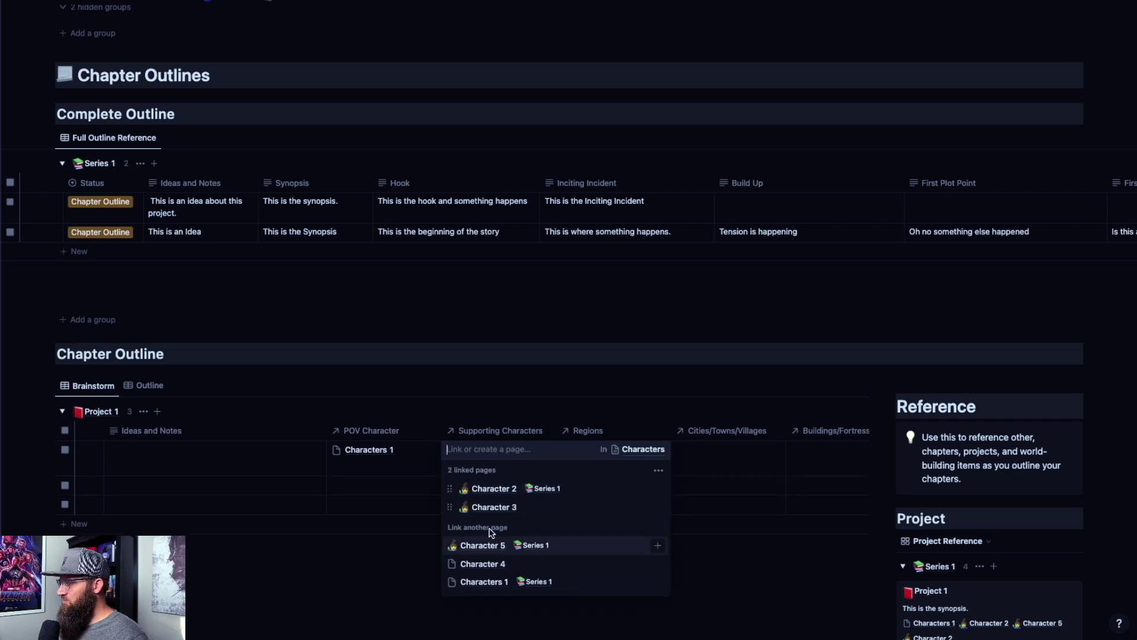
pyautogui.click(488, 551)
pyautogui.press('Escape')
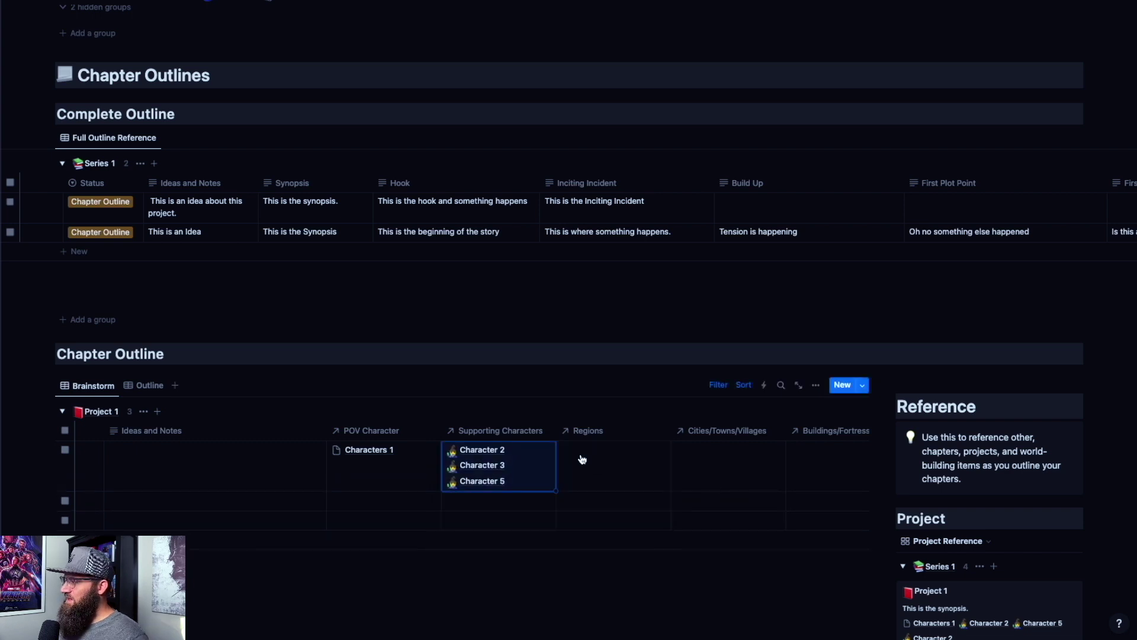
# Step: Link Region 1 to Chapter 1 under Regions
pyautogui.click(581, 454)
pyautogui.click(617, 494)
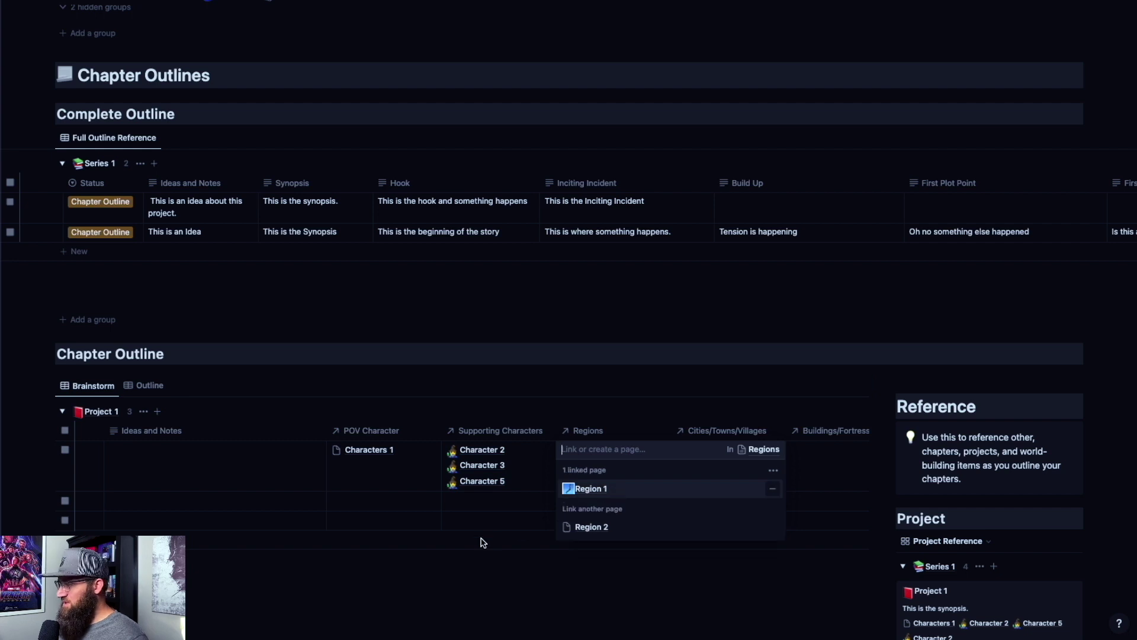
pyautogui.press('Escape')
# Step: Create a new region page named Region 3 from Chapter 1's Regions cell and link it to the chapter
pyautogui.click(619, 471)
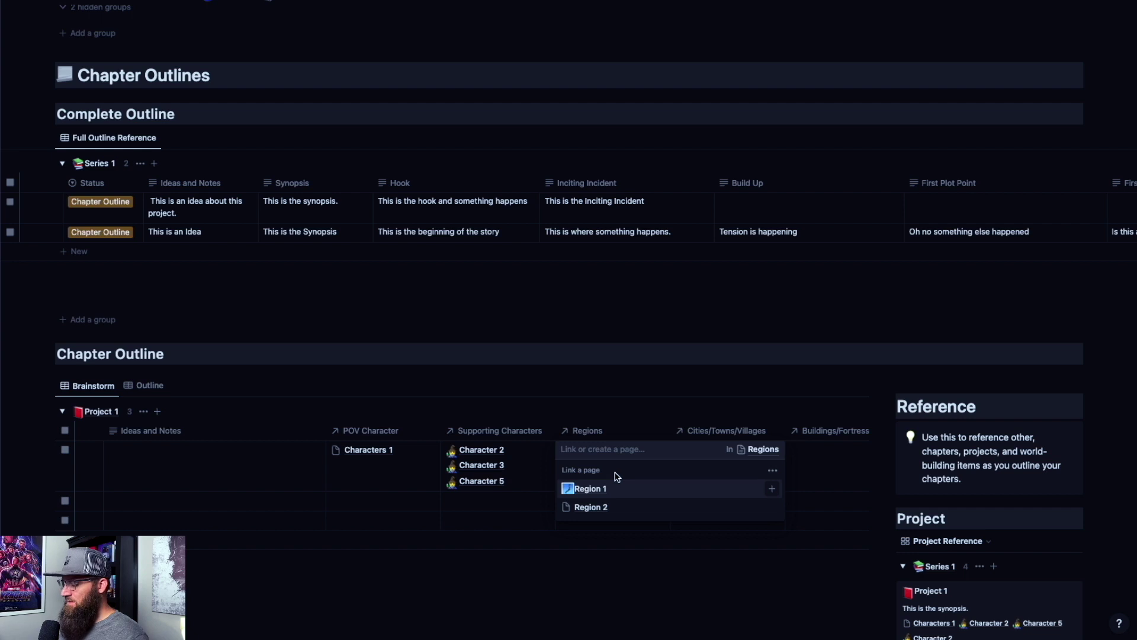
pyautogui.write('Region 3')
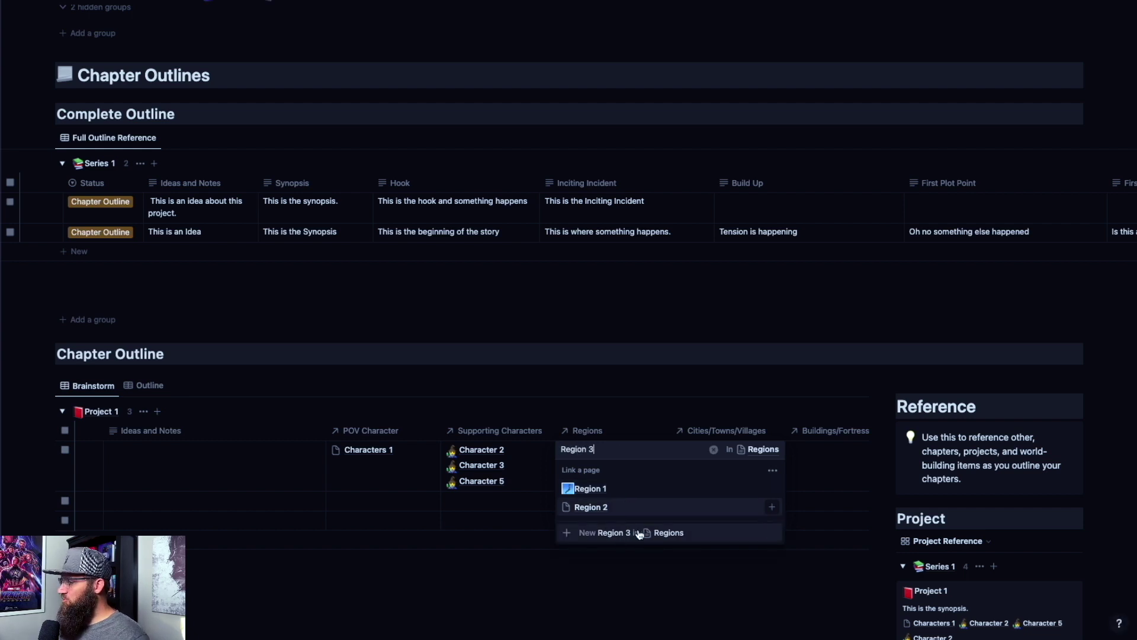
pyautogui.click(615, 533)
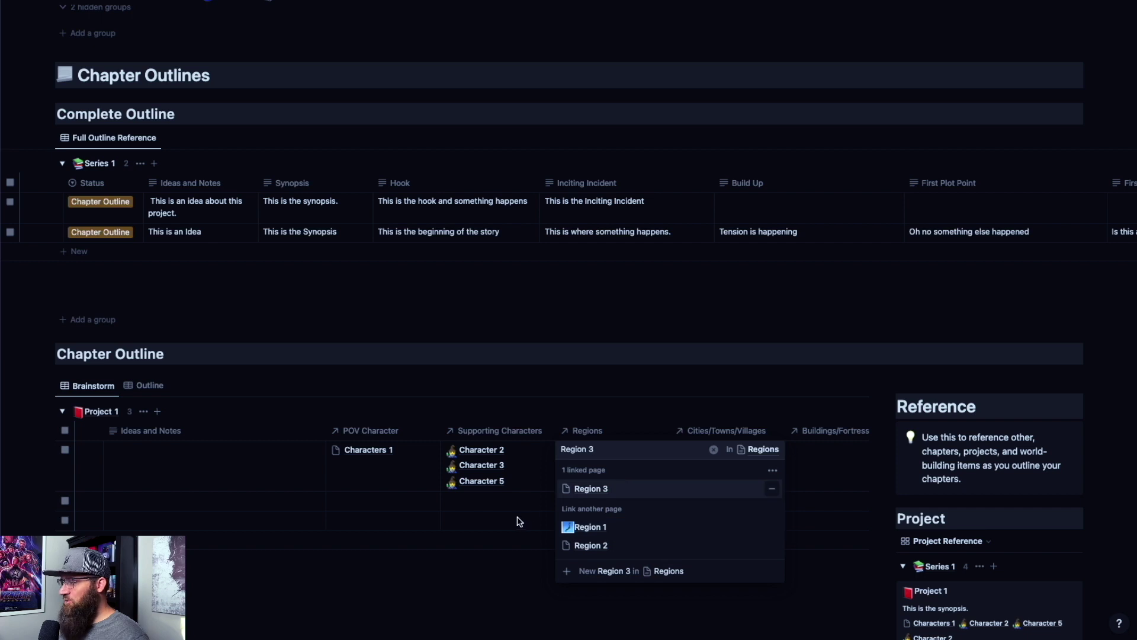
pyautogui.press('Escape')
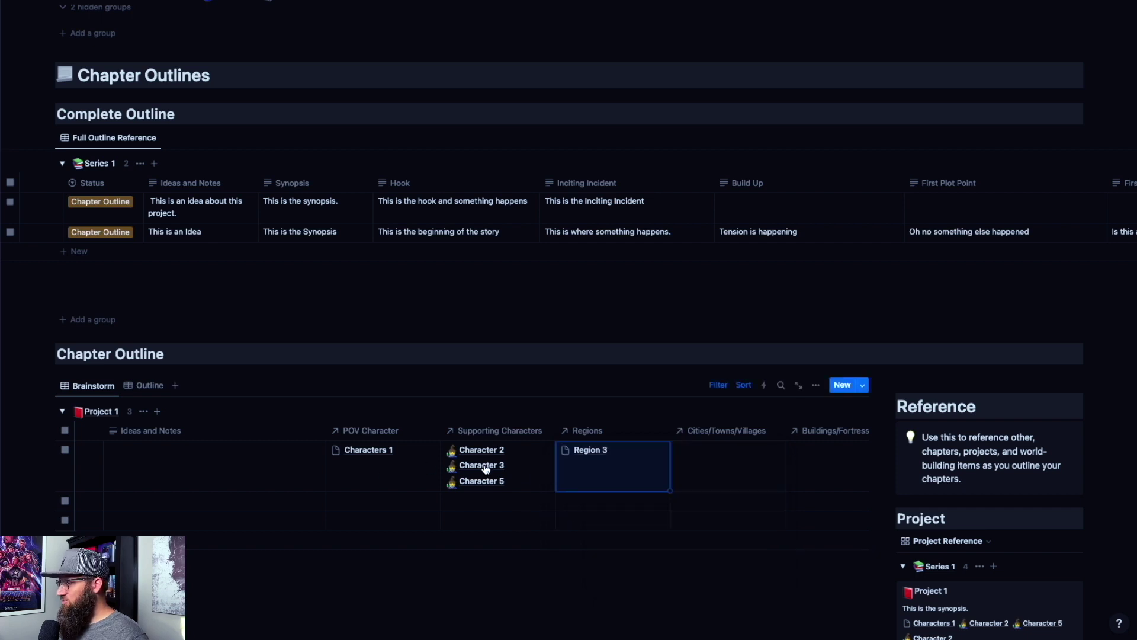
pyautogui.hscroll(3, 543, 477)
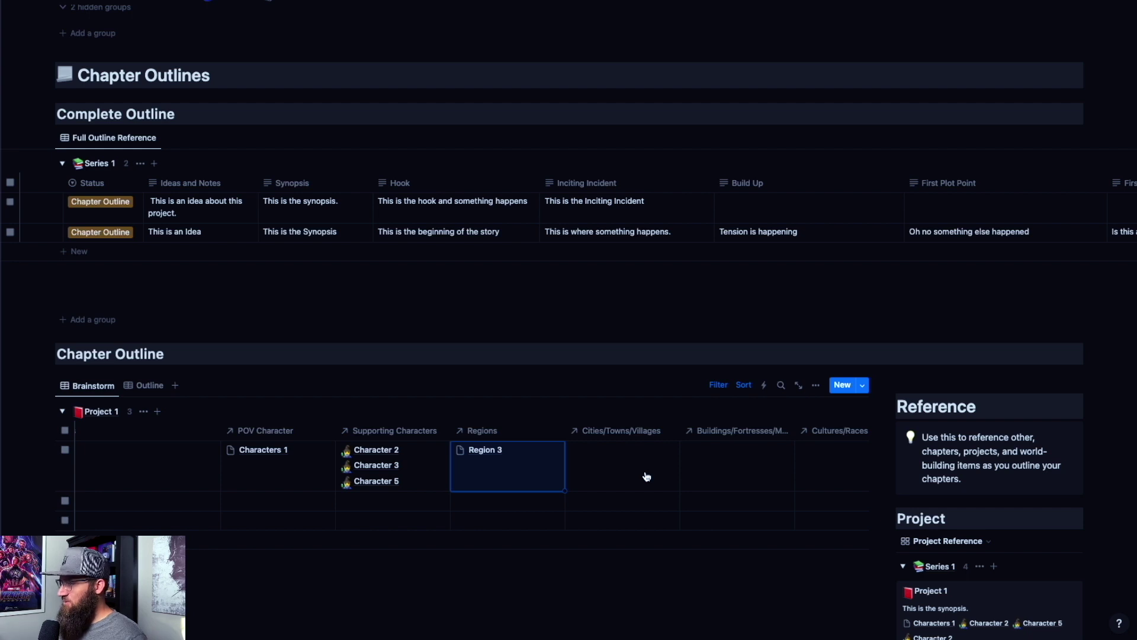
# Step: Examine Chapter 1's row across the Brainstorm table, from name and status through characters, regions, cities, buildings, cultures, groups and items
pyautogui.hscroll(-8, 647, 476)
pyautogui.hscroll(4, 447, 462)
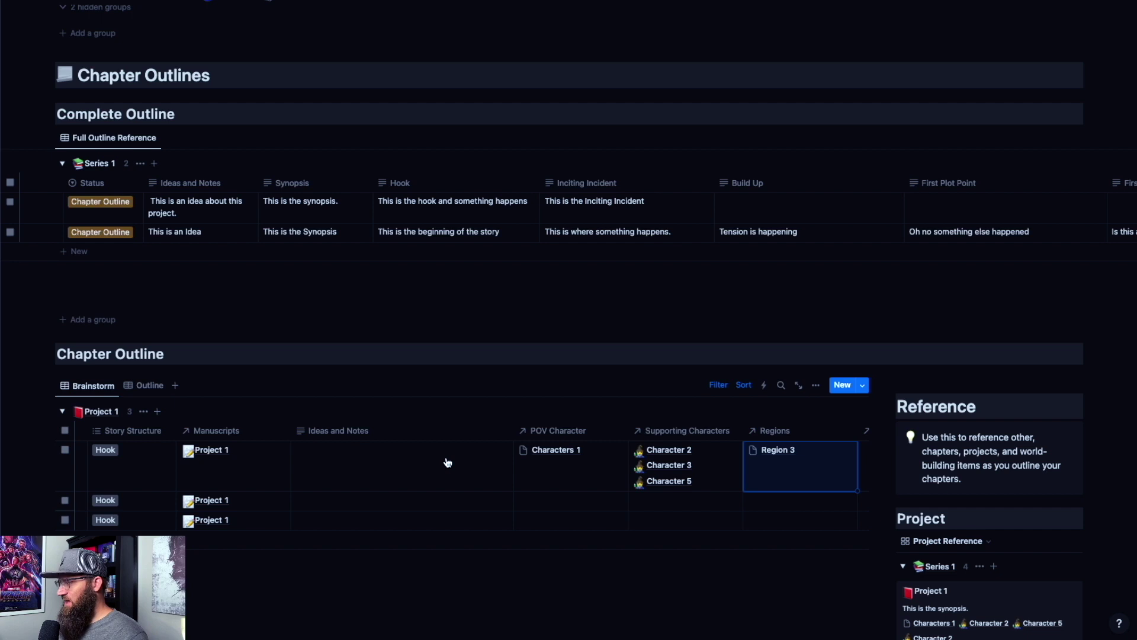
pyautogui.hscroll(8, 551, 459)
pyautogui.hscroll(2, 396, 472)
pyautogui.hscroll(-3, 736, 460)
pyautogui.hscroll(3, 736, 460)
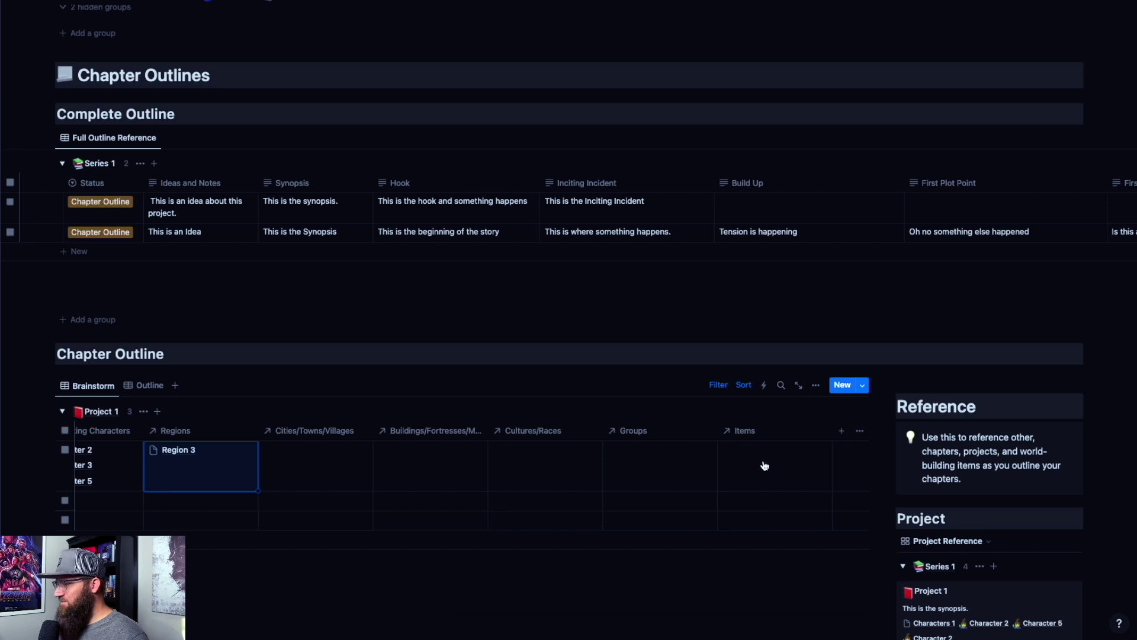
pyautogui.hscroll(-10, 621, 466)
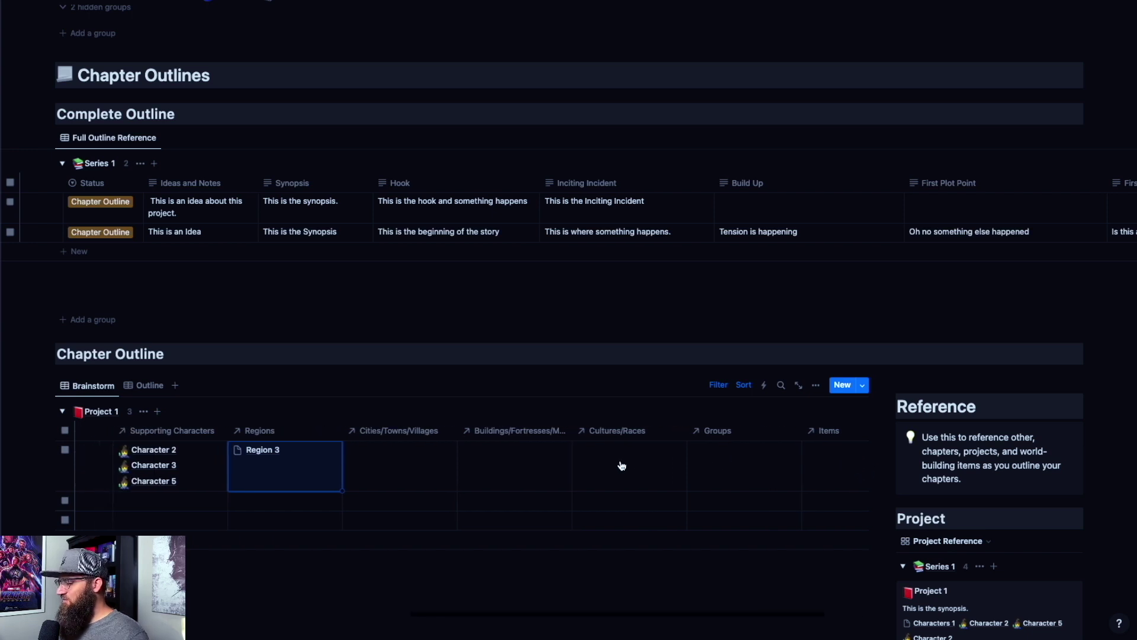
pyautogui.hscroll(-1, 621, 466)
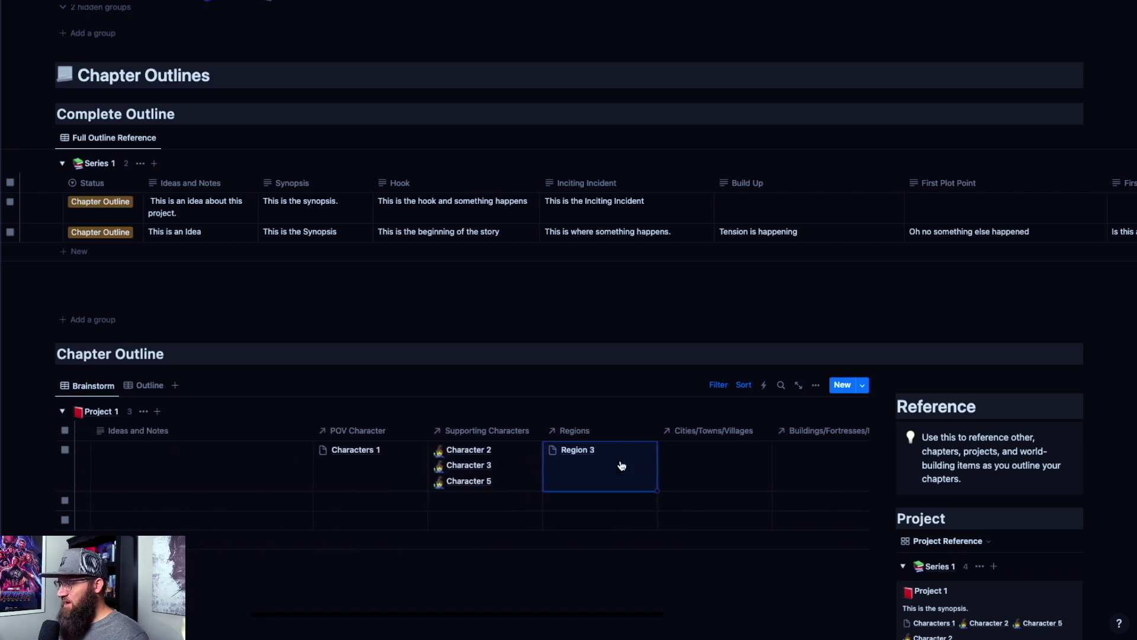
pyautogui.hscroll(-10, 429, 475)
pyautogui.hscroll(10, 430, 475)
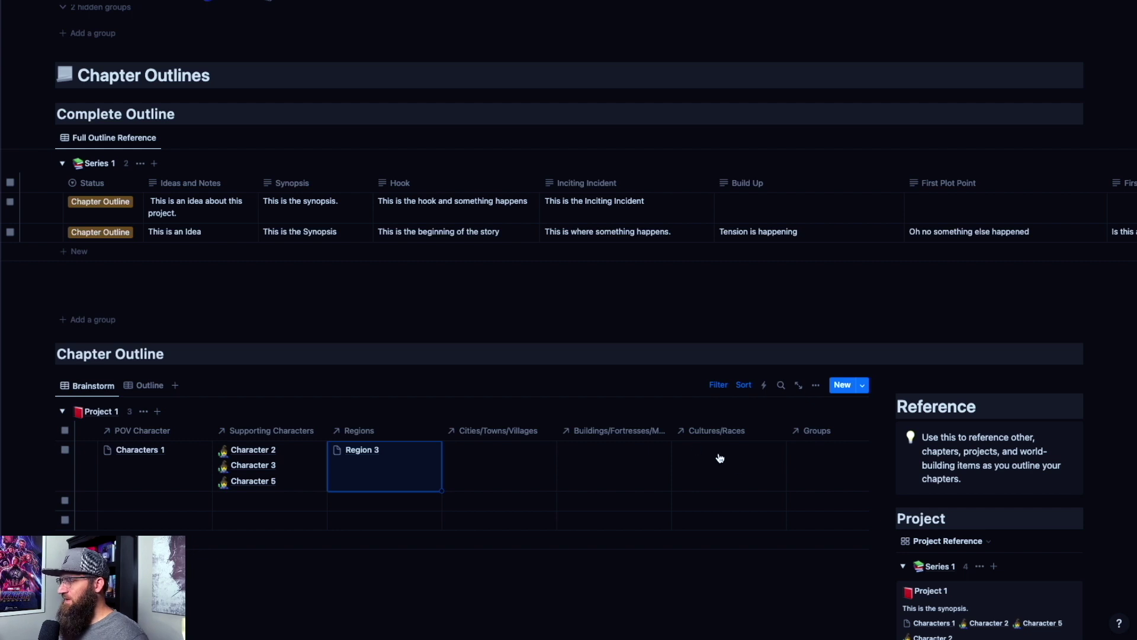
pyautogui.hscroll(3, 503, 468)
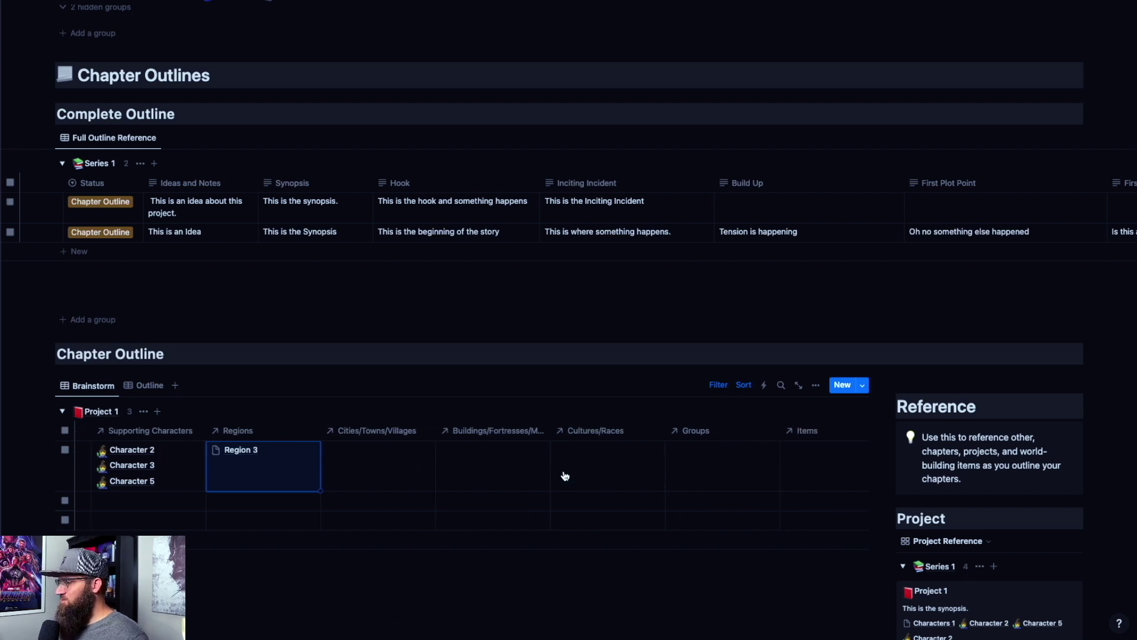
pyautogui.hscroll(2, 753, 459)
pyautogui.hscroll(-5, 694, 475)
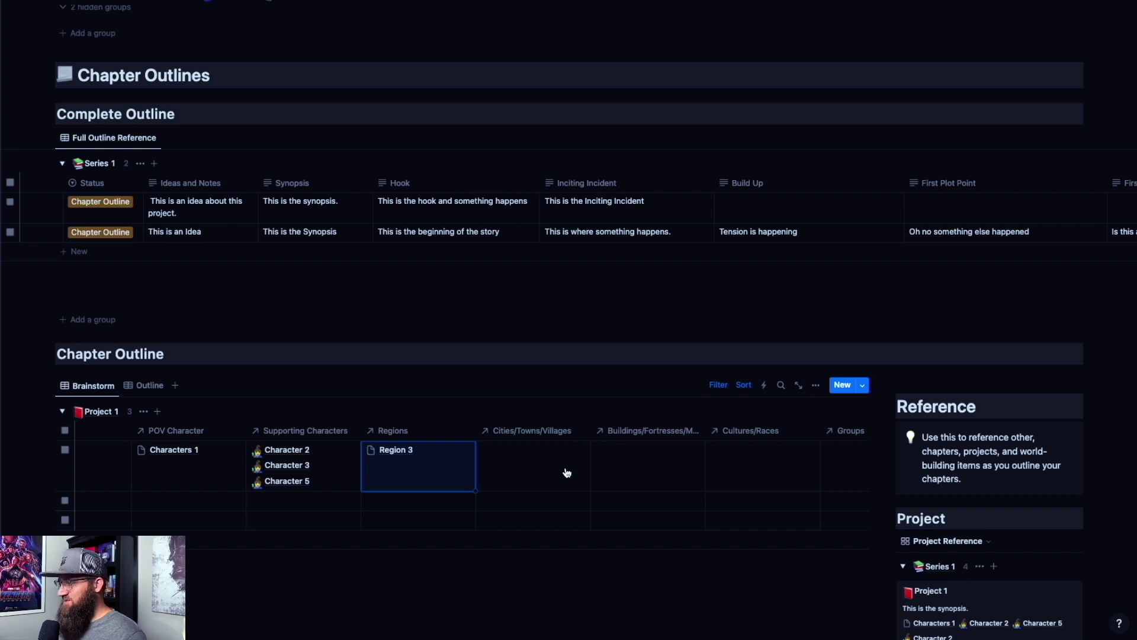
pyautogui.hscroll(-10, 567, 472)
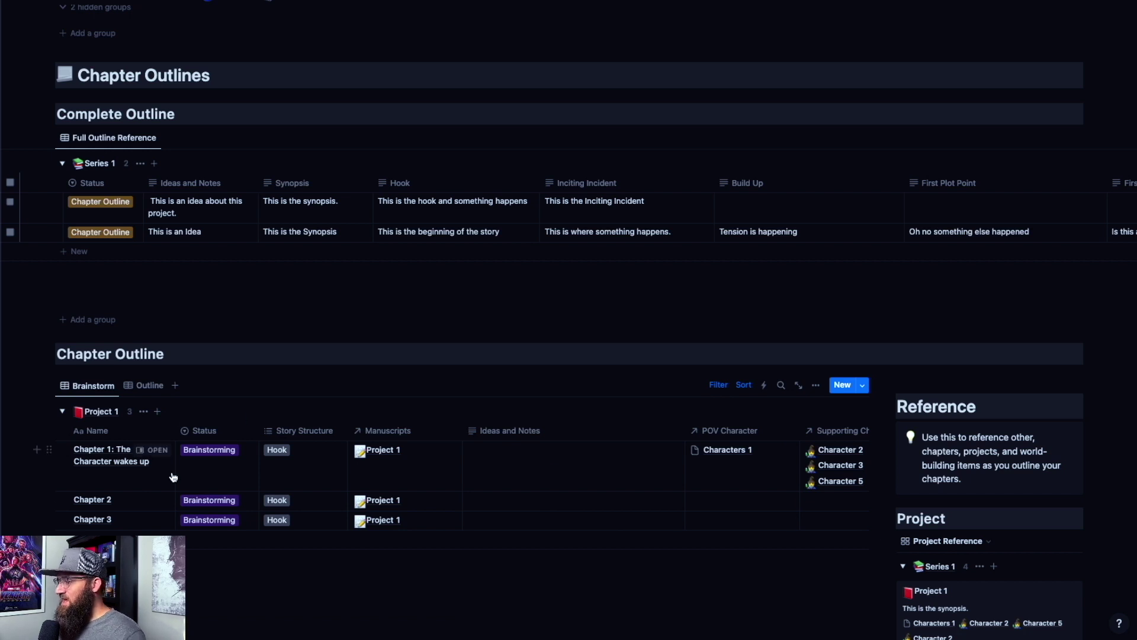
pyautogui.hscroll(10, 498, 492)
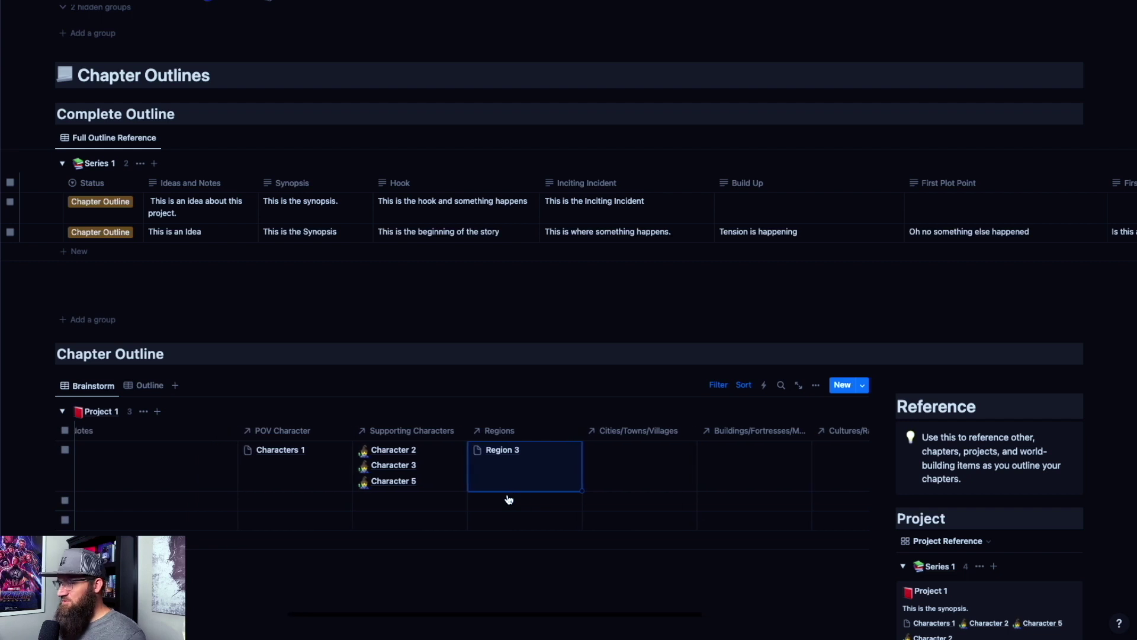
pyautogui.hscroll(-10, 508, 499)
pyautogui.hscroll(-3, 159, 472)
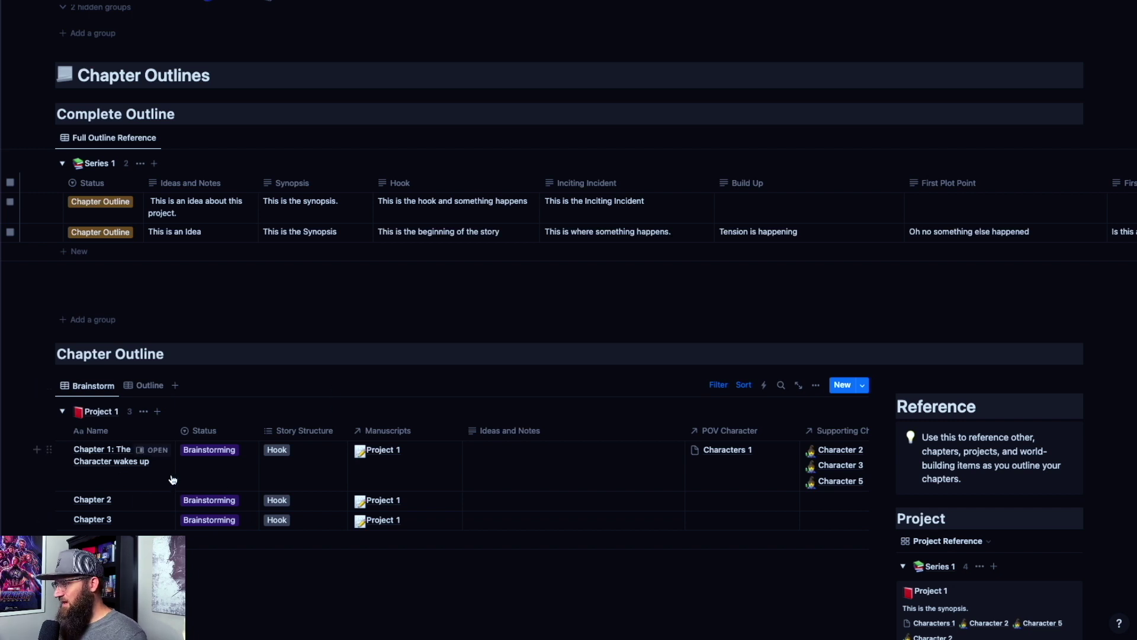
pyautogui.hscroll(10, 249, 456)
pyautogui.hscroll(-10, 250, 454)
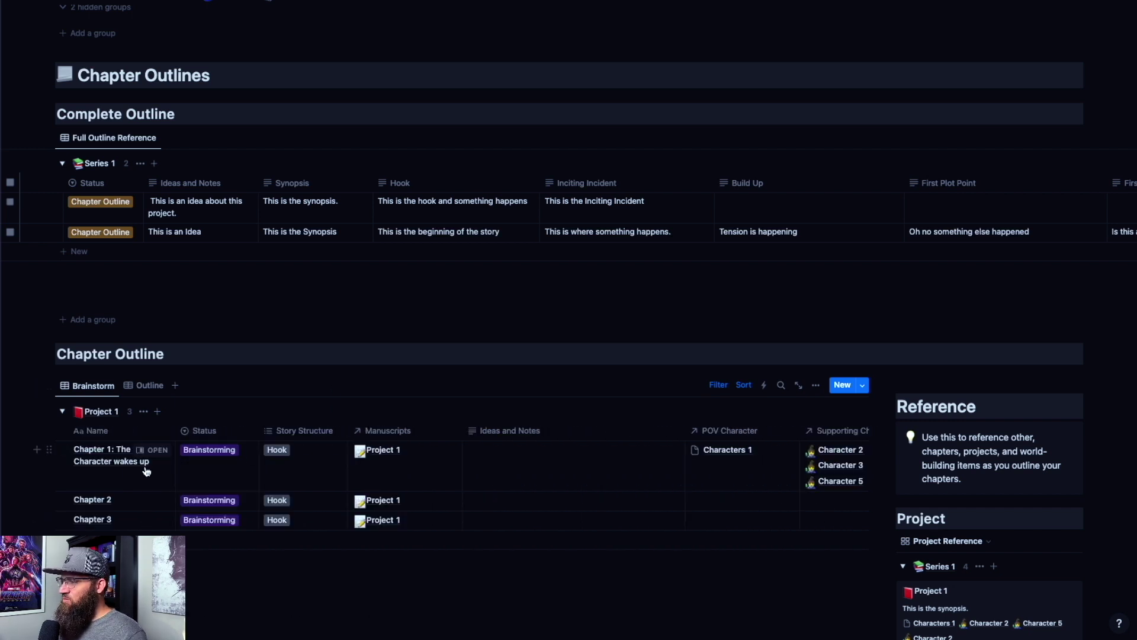
# Step: Set Chapter 1's status to Outlining in the Brainstorm table and switch the Chapter Outline database to its Outline view
pyautogui.click(221, 455)
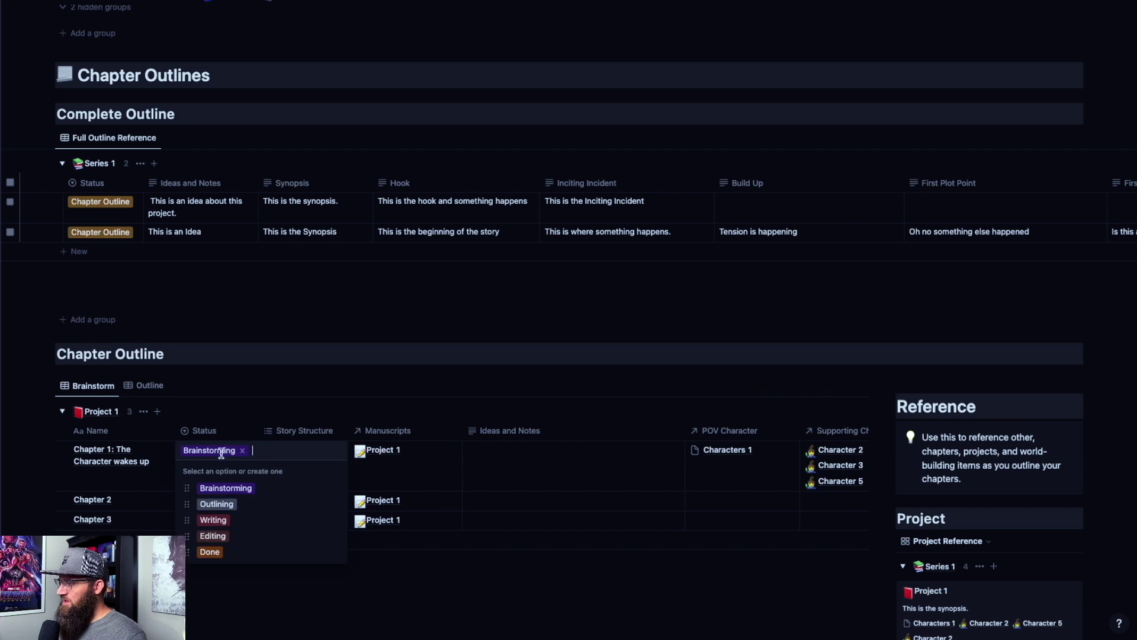
pyautogui.click(240, 505)
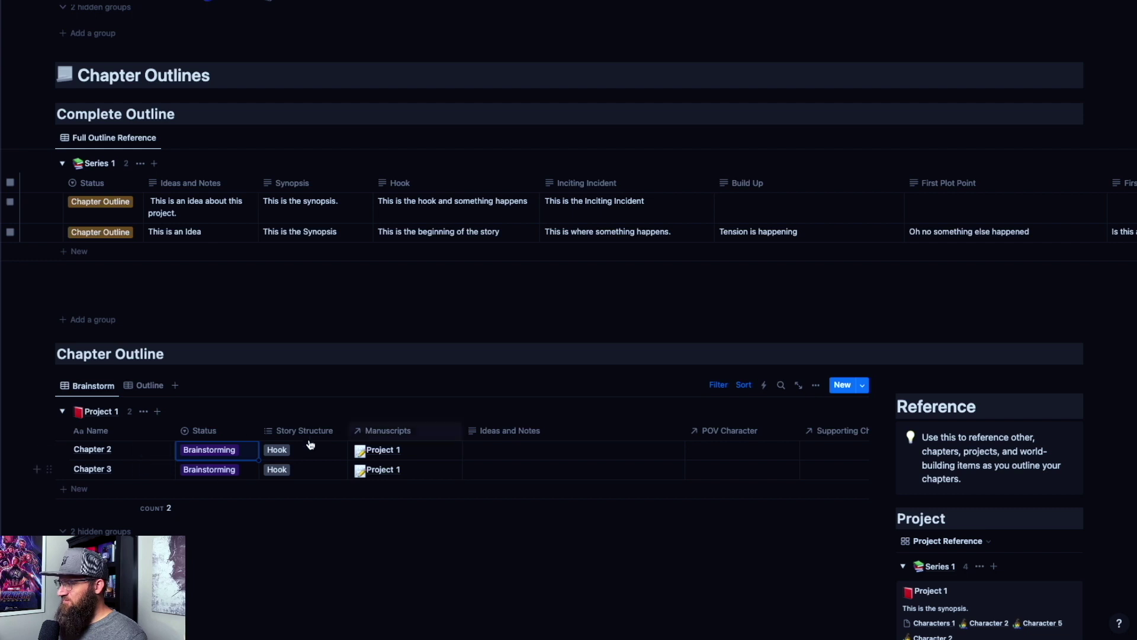
pyautogui.click(150, 386)
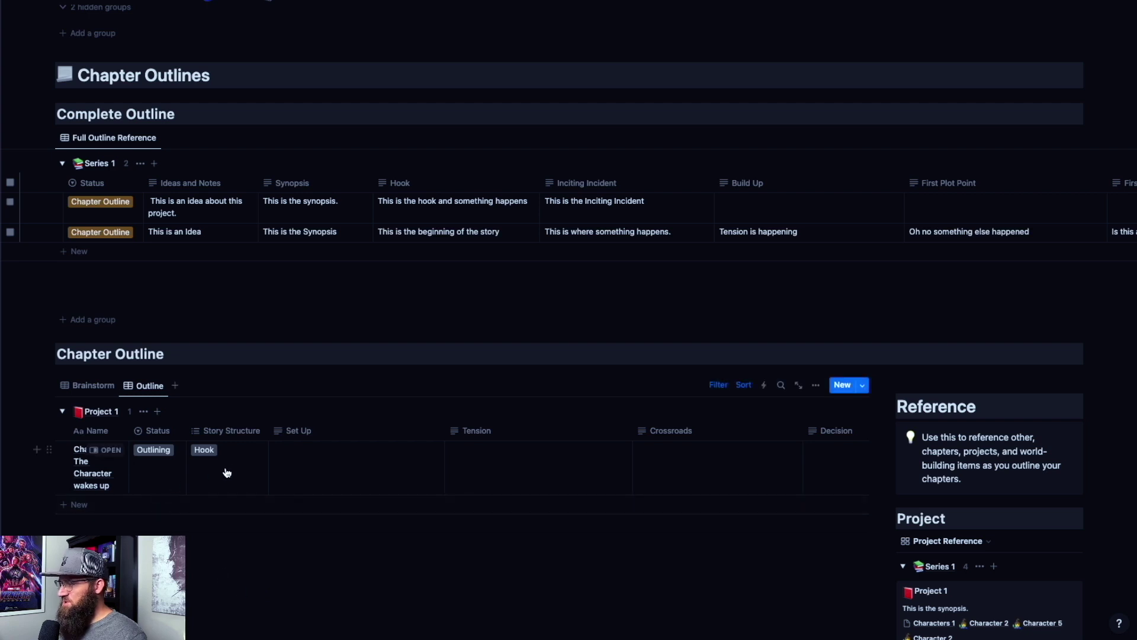
# Step: Examine Chapter 1's Set Up, Tension, Crossroads, Decision, Outcome and New Question columns in the Outline view
pyautogui.hscroll(5, 227, 472)
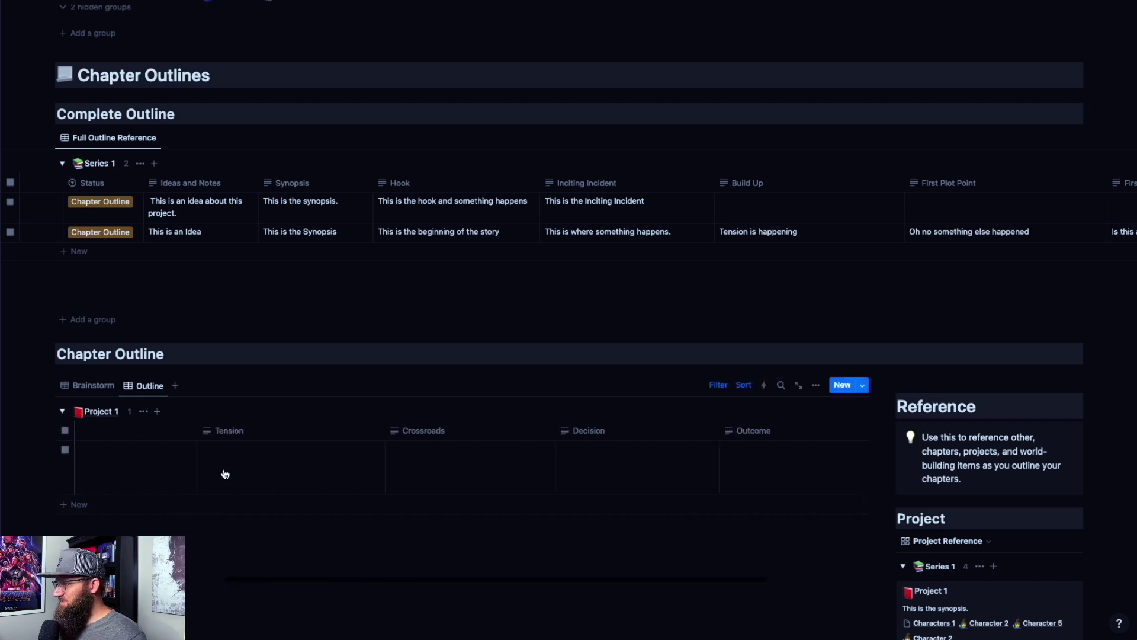
pyautogui.hscroll(-5, 225, 474)
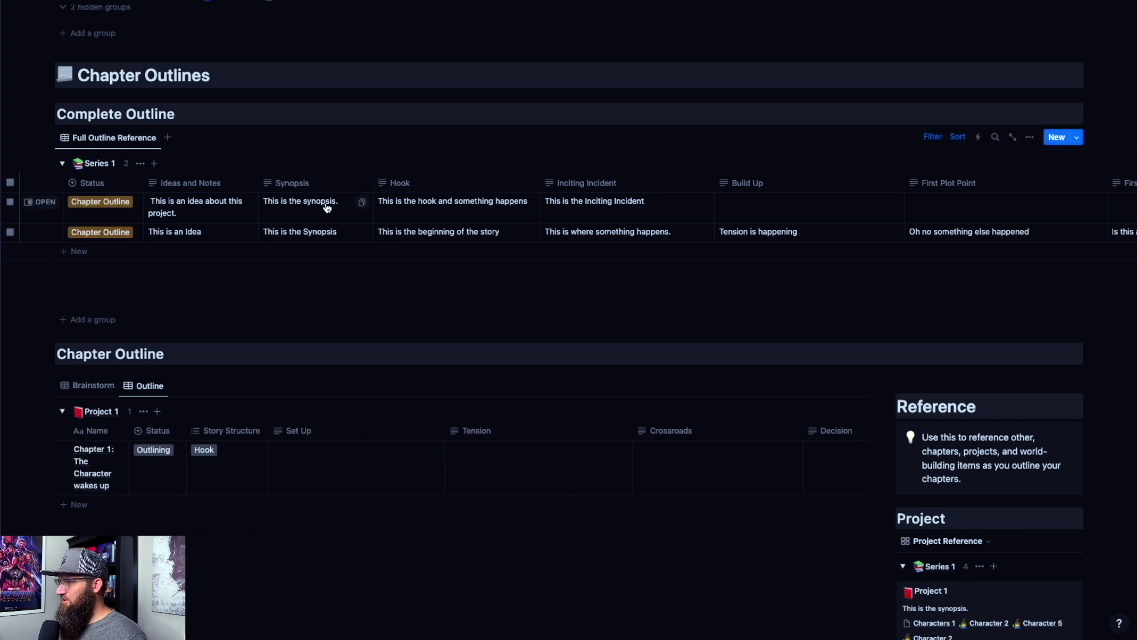
pyautogui.hscroll(-3, 326, 207)
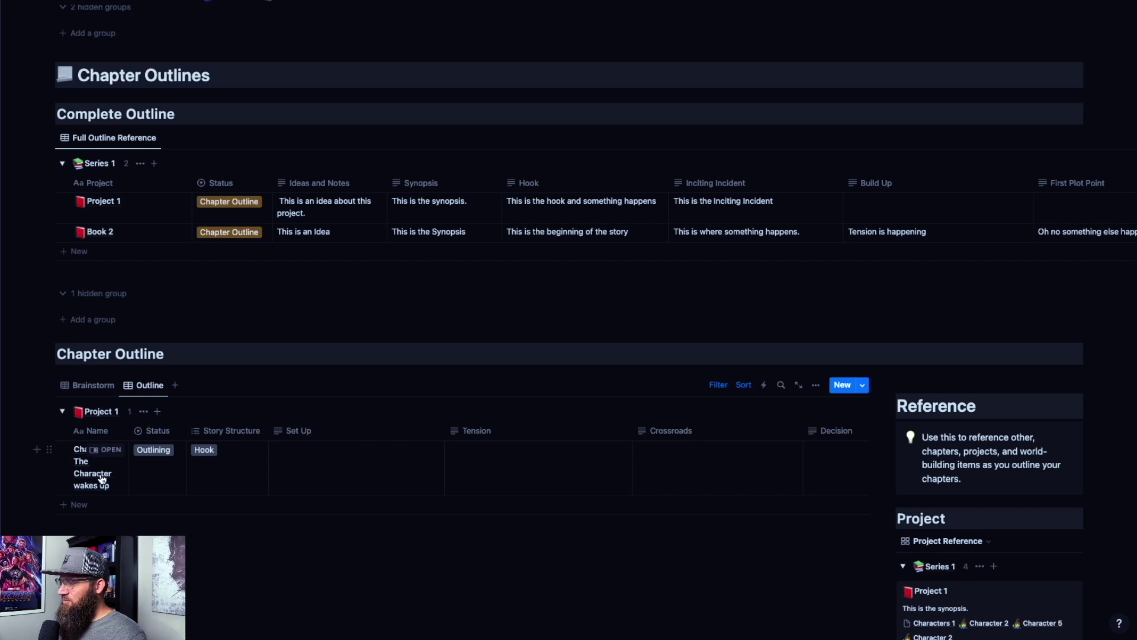
pyautogui.hscroll(4, 255, 468)
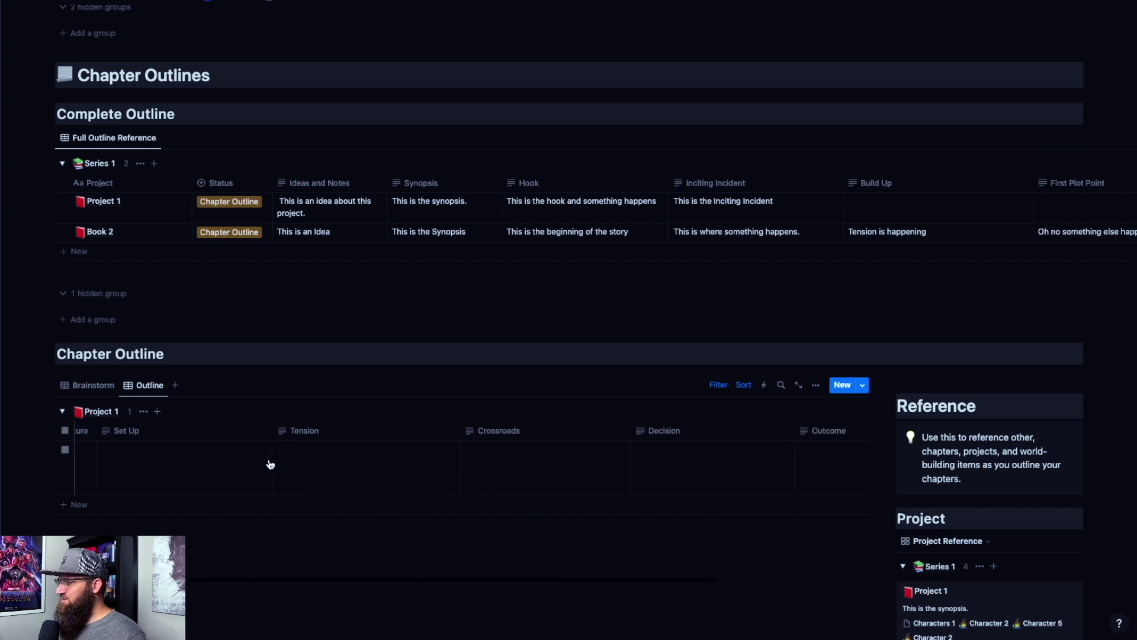
pyautogui.hscroll(-5, 209, 468)
pyautogui.hscroll(2, 292, 450)
pyautogui.hscroll(3, 290, 452)
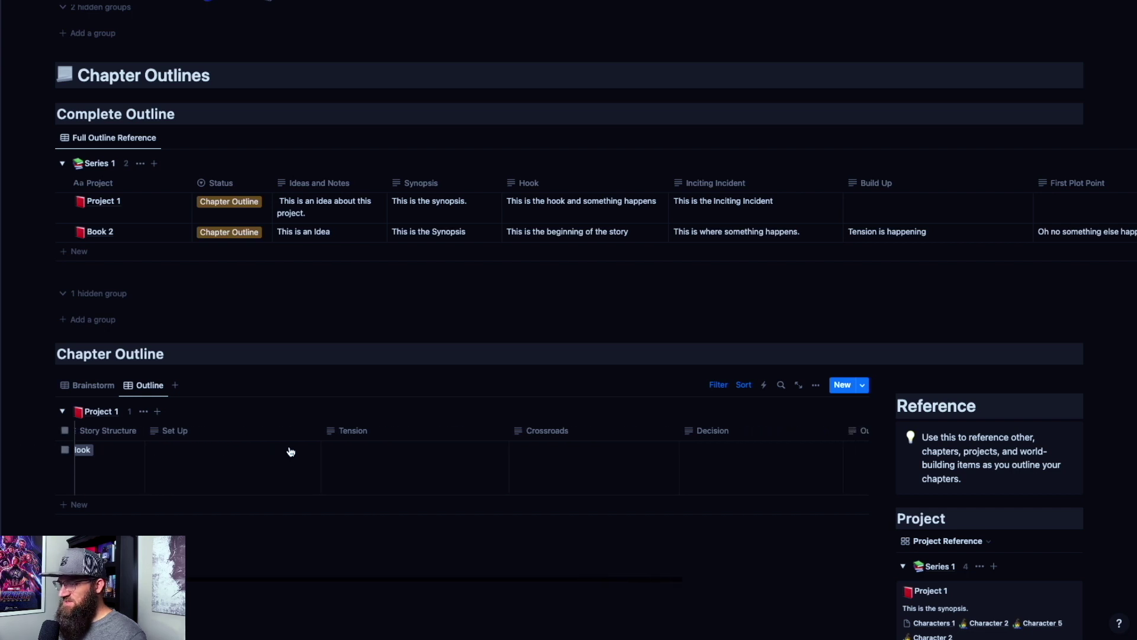
pyautogui.hscroll(4, 253, 463)
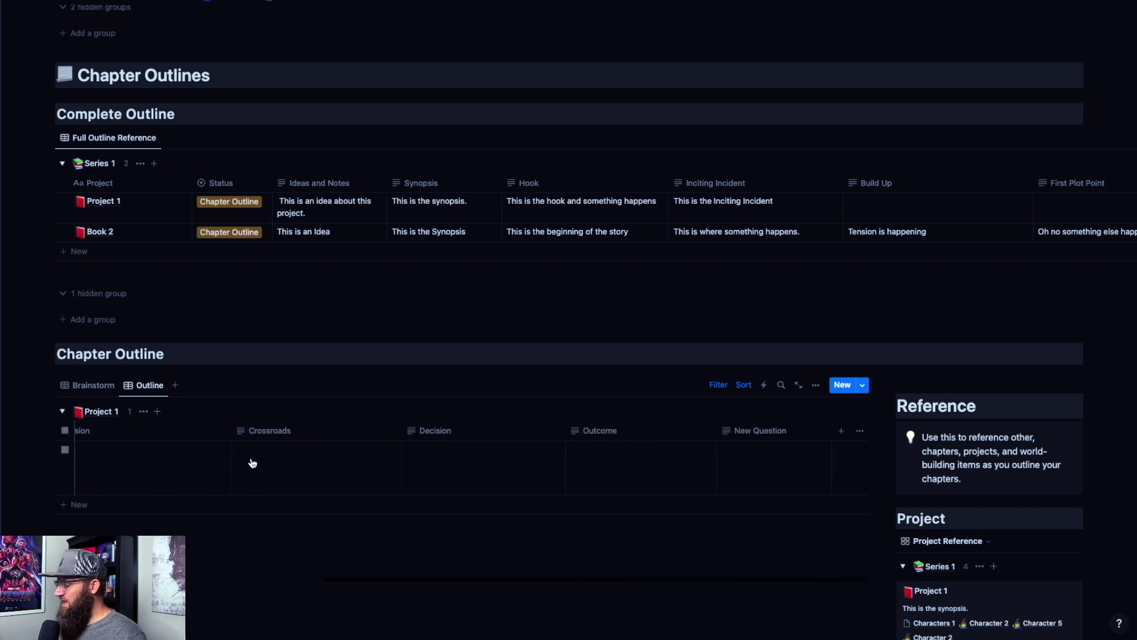
pyautogui.hscroll(-6, 334, 464)
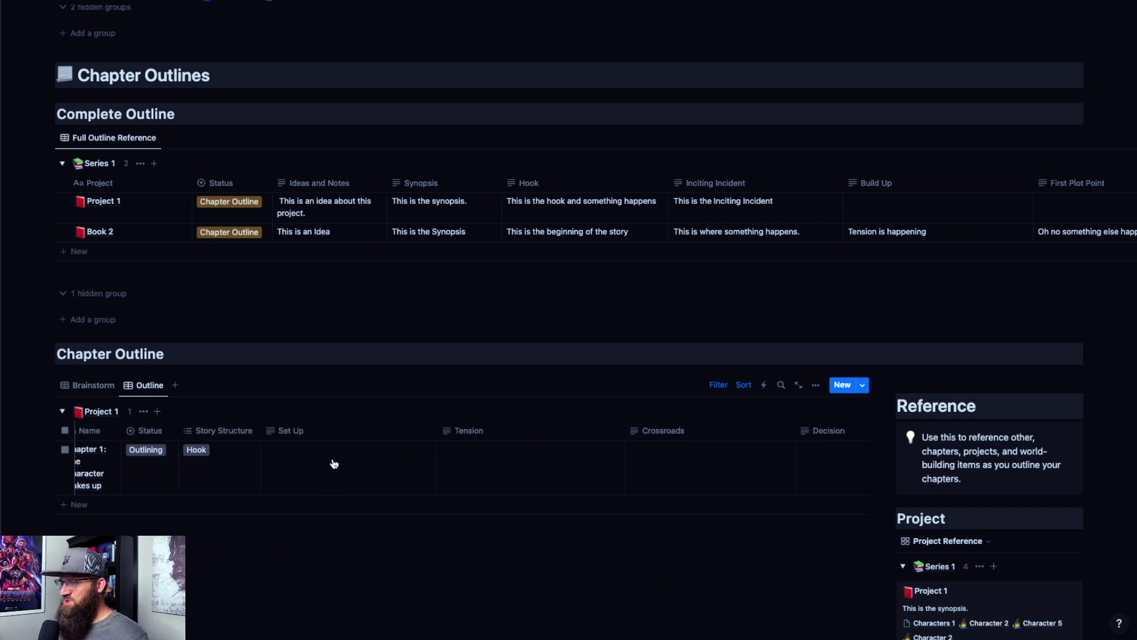
pyautogui.hscroll(-1, 334, 464)
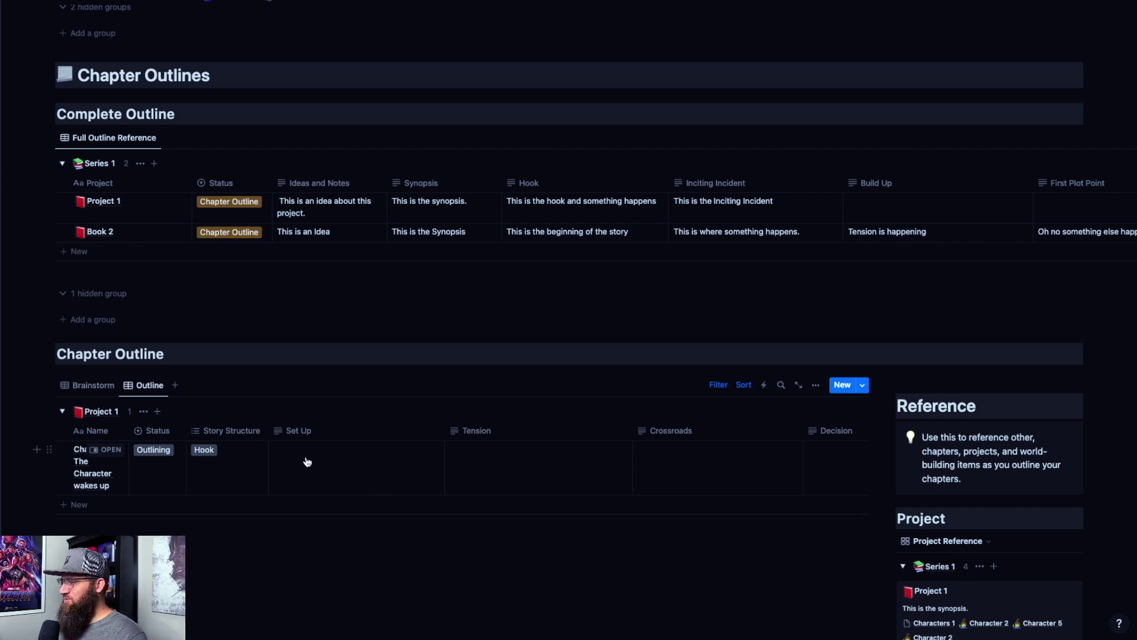
pyautogui.hscroll(2, 300, 463)
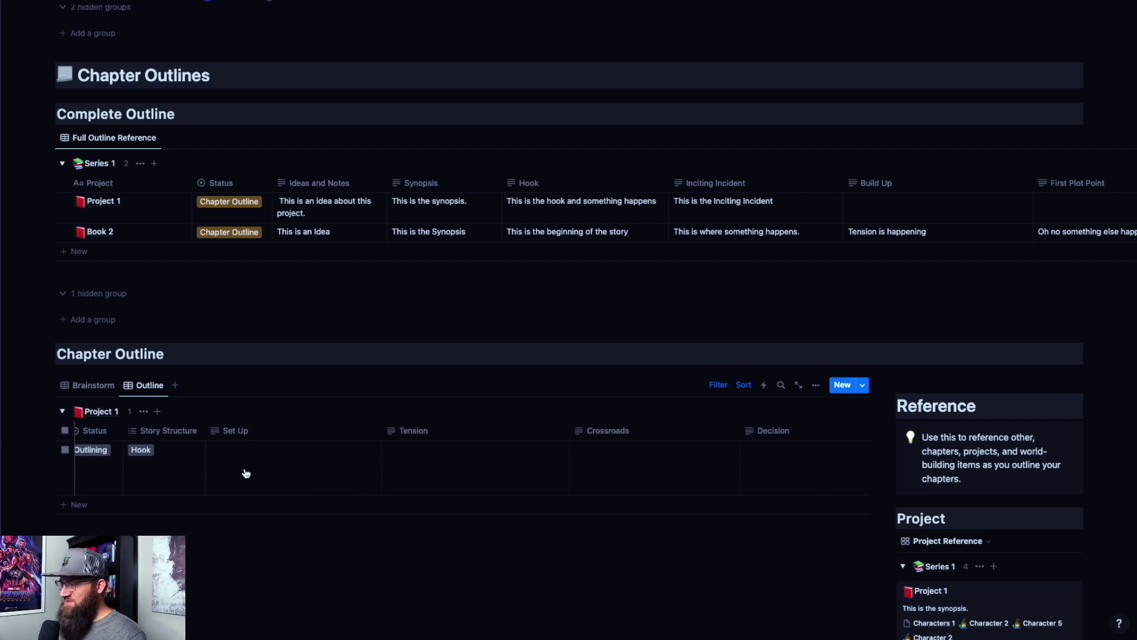
pyautogui.hscroll(4, 249, 472)
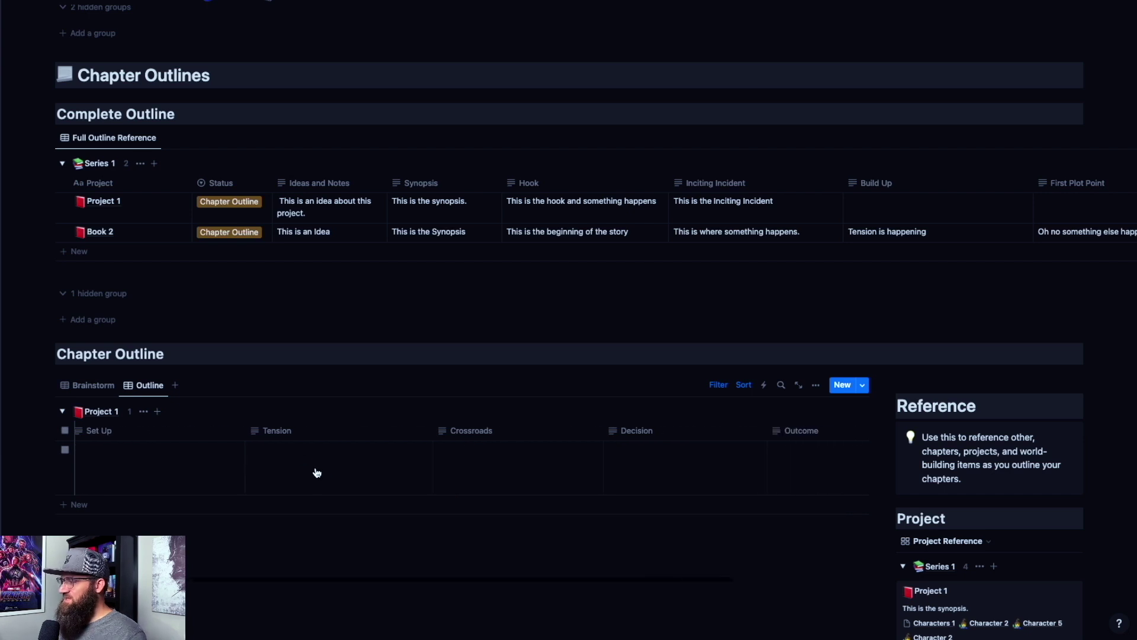
pyautogui.hscroll(4, 495, 464)
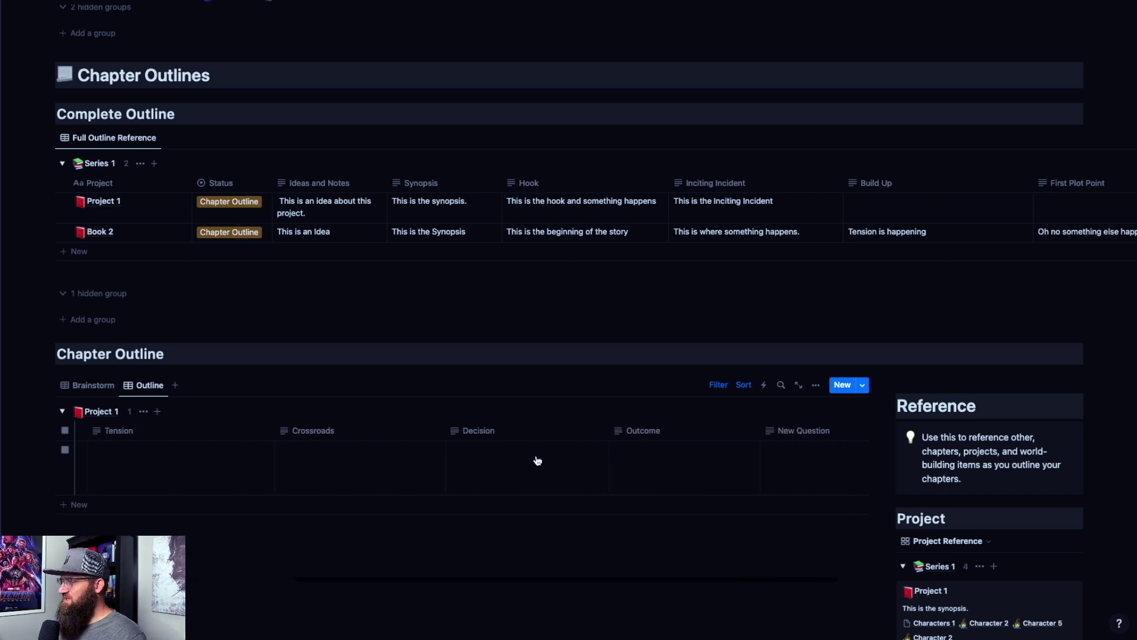
pyautogui.hscroll(1, 684, 463)
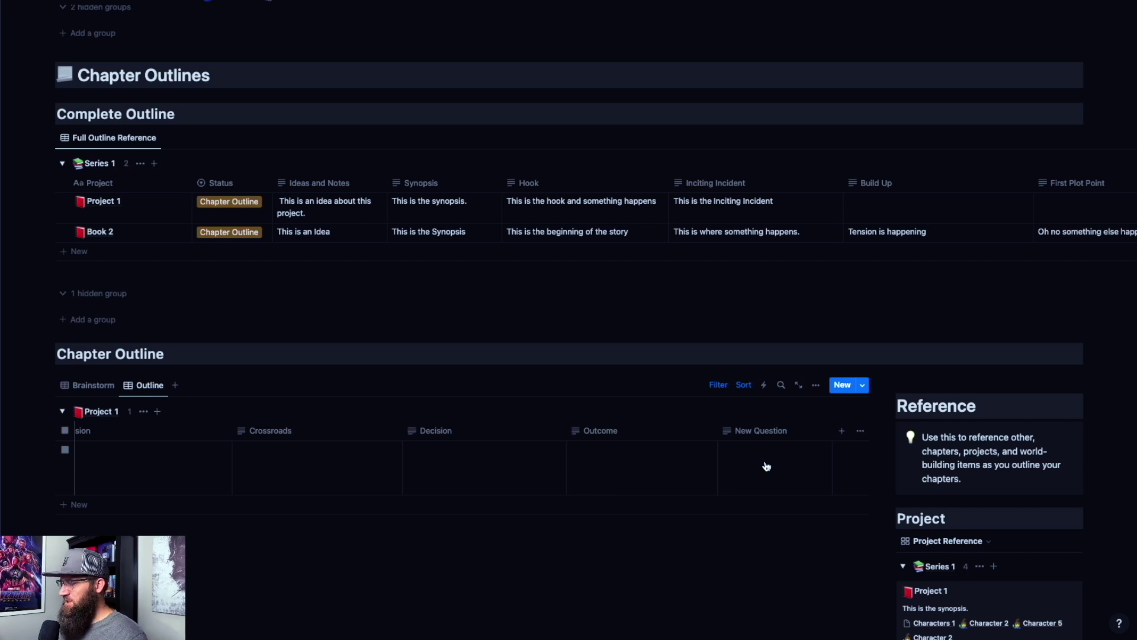
pyautogui.hscroll(-6, 698, 454)
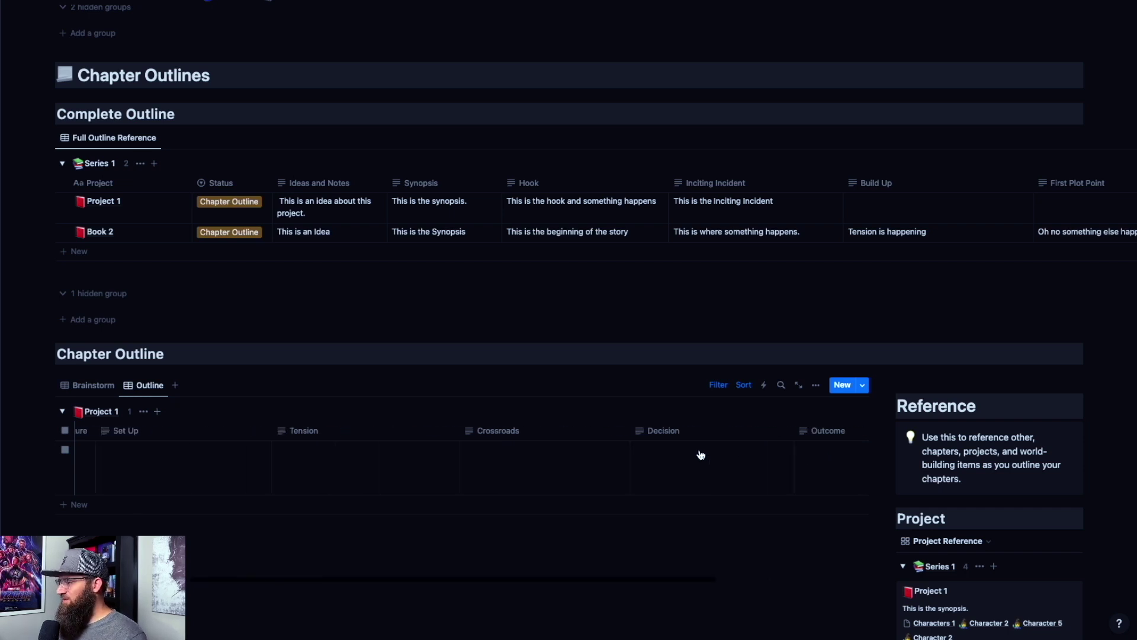
pyautogui.hscroll(-1, 231, 464)
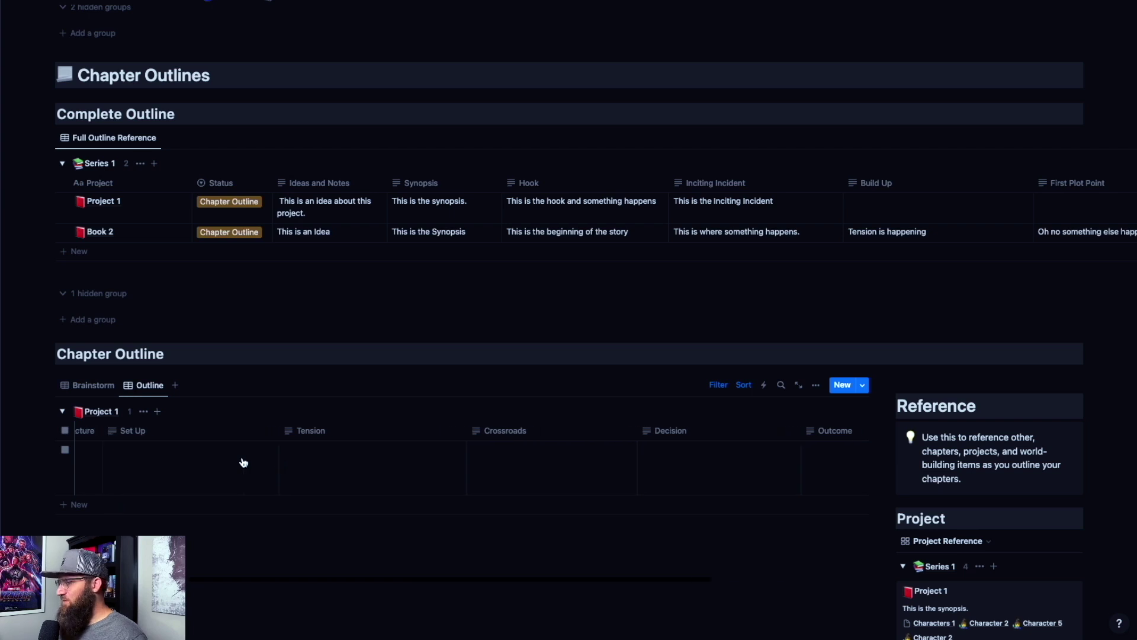
pyautogui.hscroll(4, 237, 463)
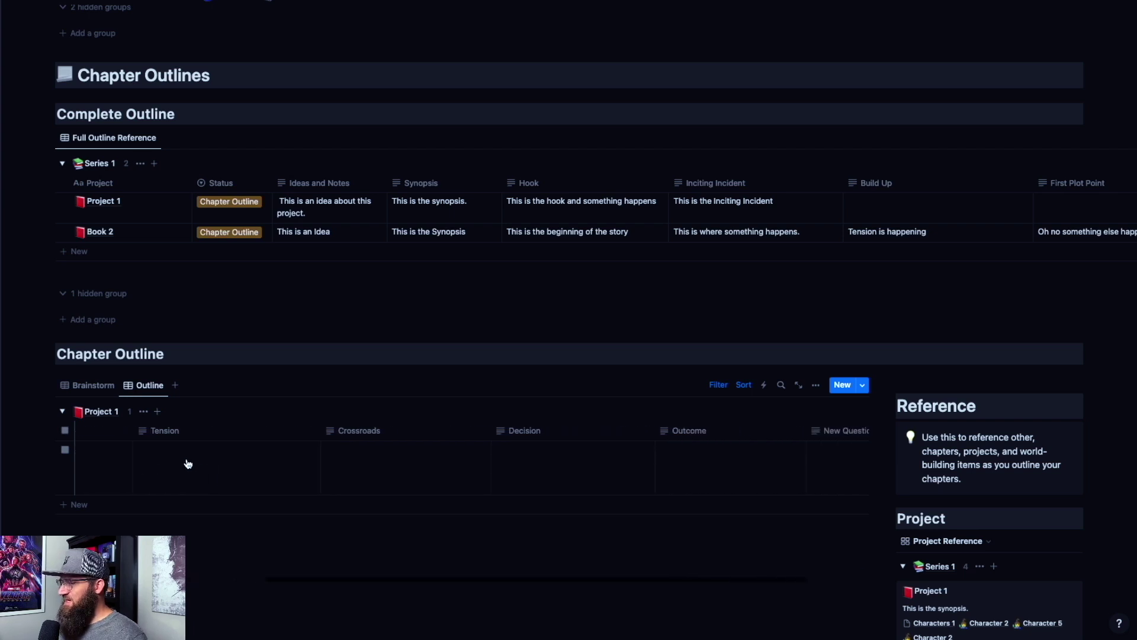
pyautogui.hscroll(2, 545, 461)
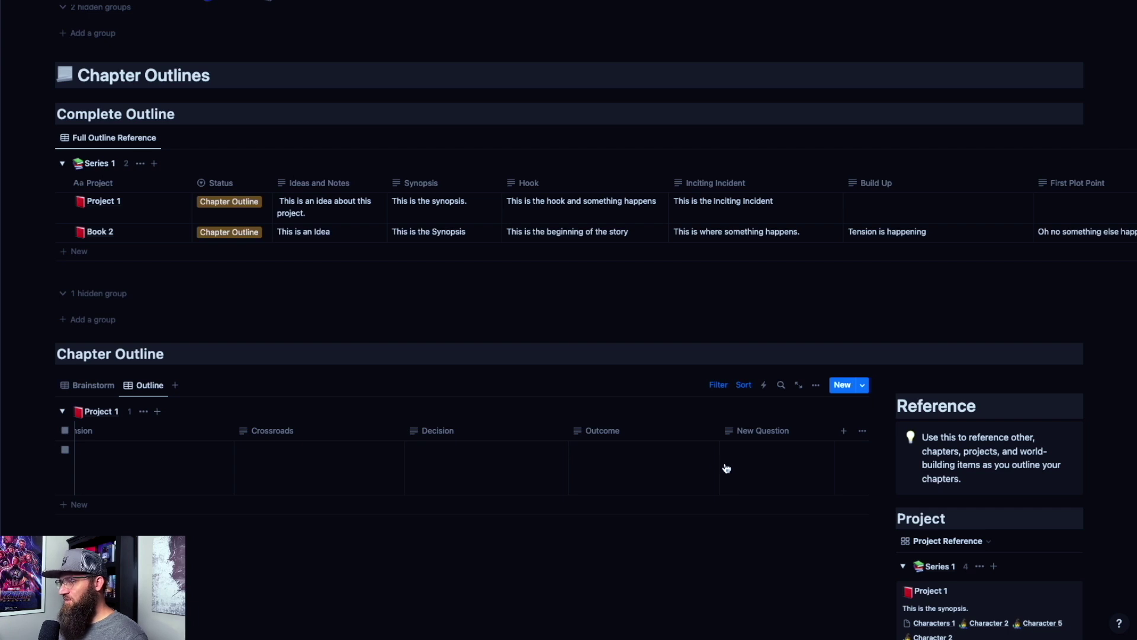
pyautogui.hscroll(1, 687, 466)
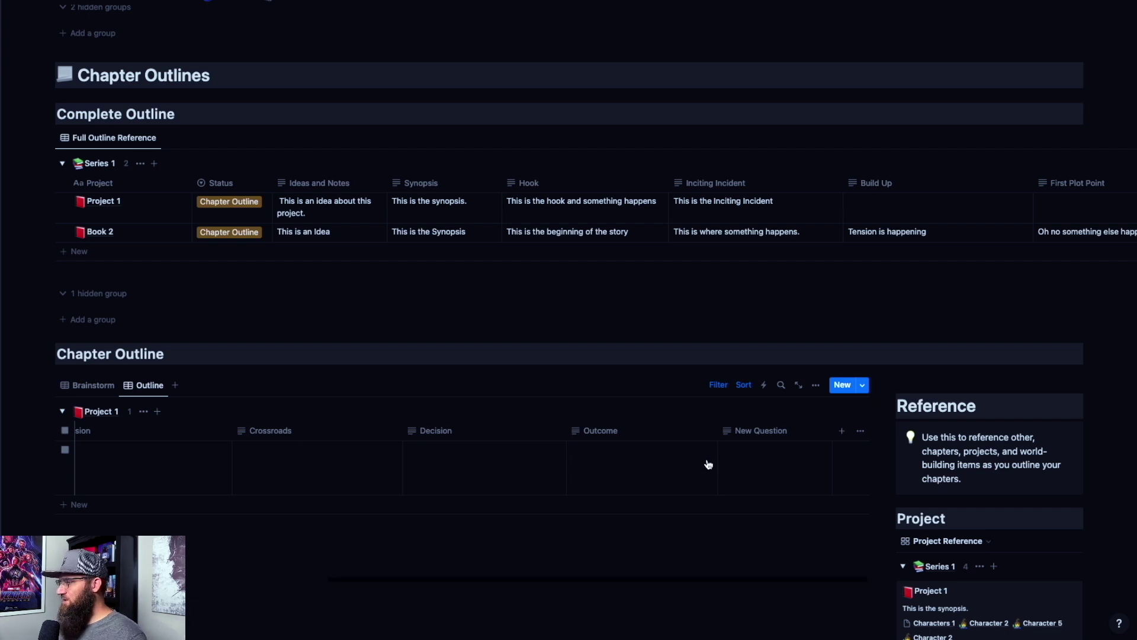
pyautogui.hscroll(-10, 745, 460)
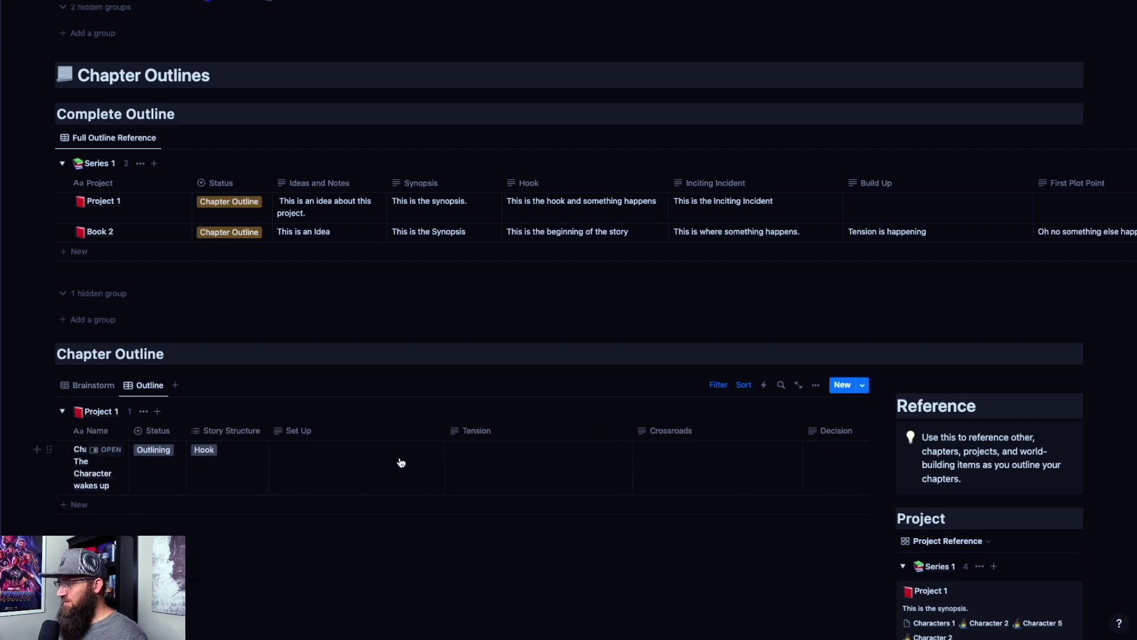
# Step: Set Chapter 1's status to Writing and switch the Chapter Outline database back to the Brainstorm view
pyautogui.click(151, 451)
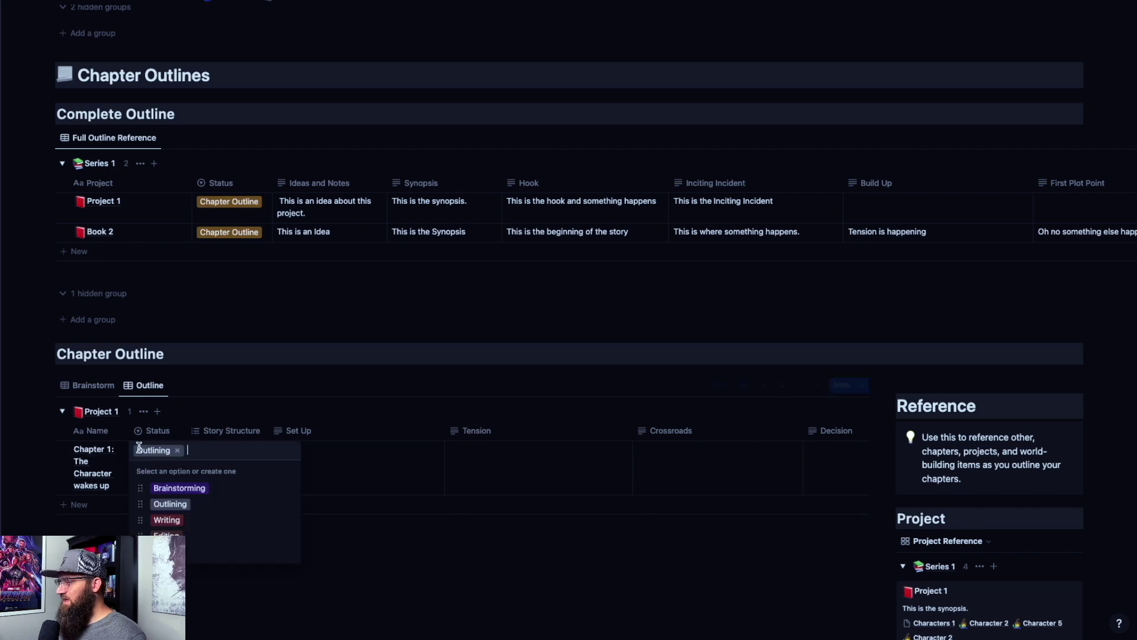
pyautogui.click(187, 519)
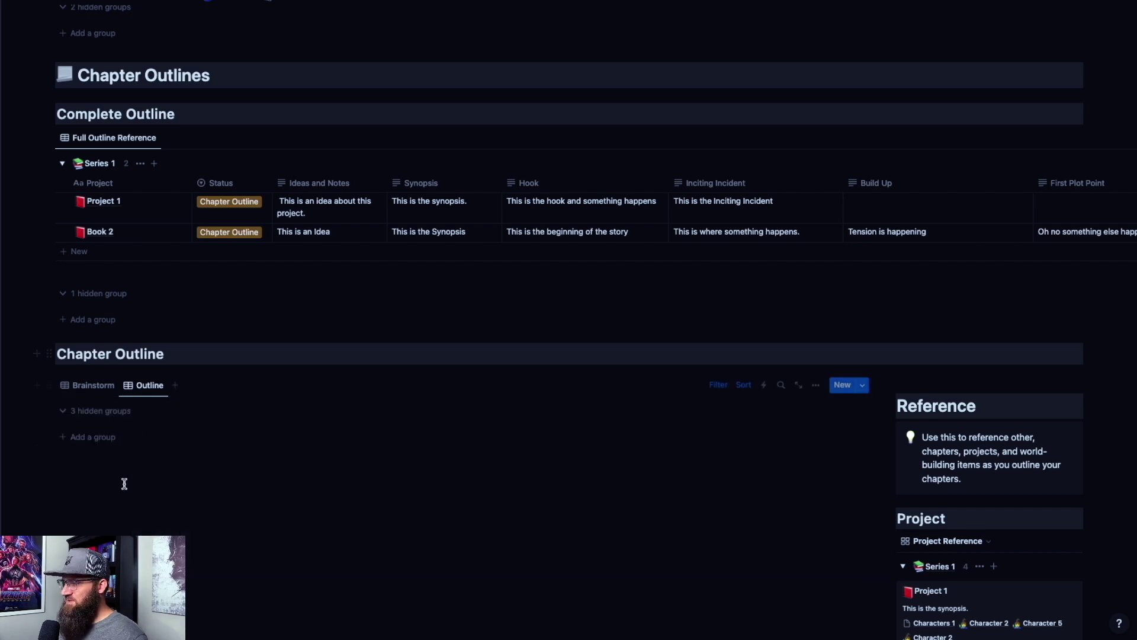
pyautogui.click(87, 386)
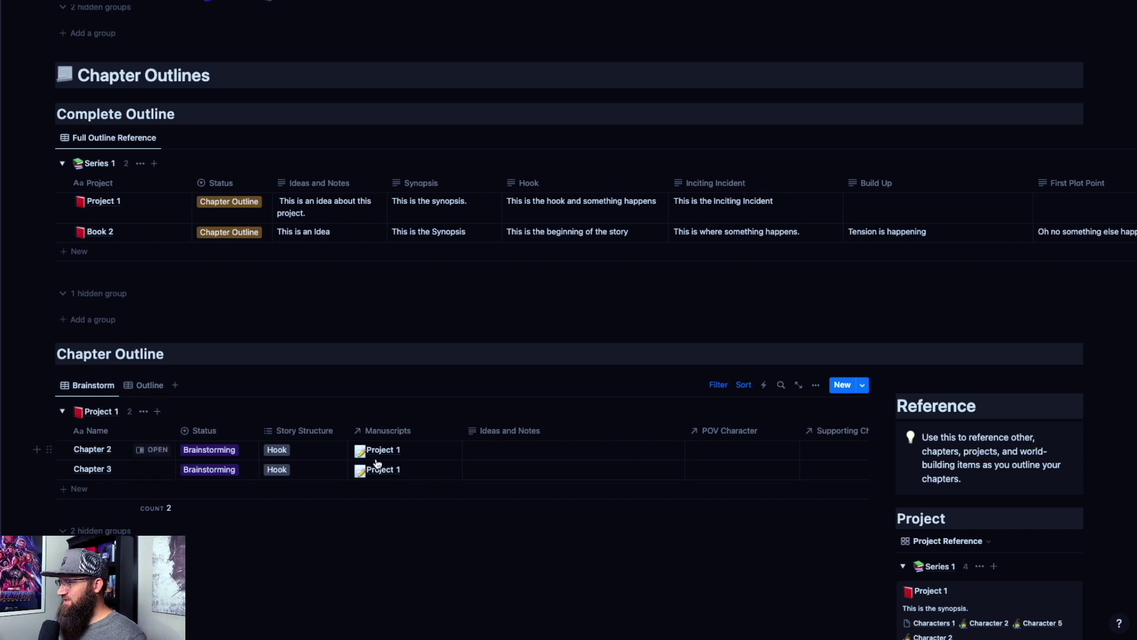
# Step: Open Book 2 from the Project Reference gallery, examine its story properties, and close the page
pyautogui.scroll(2, 373, 465)
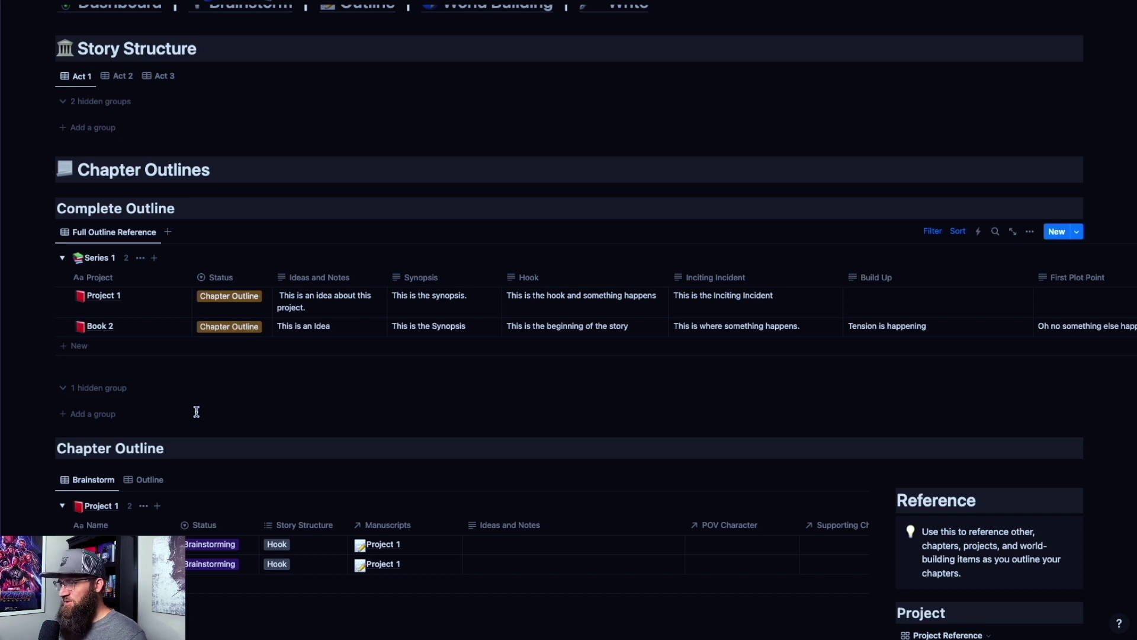
pyautogui.scroll(-5, 523, 479)
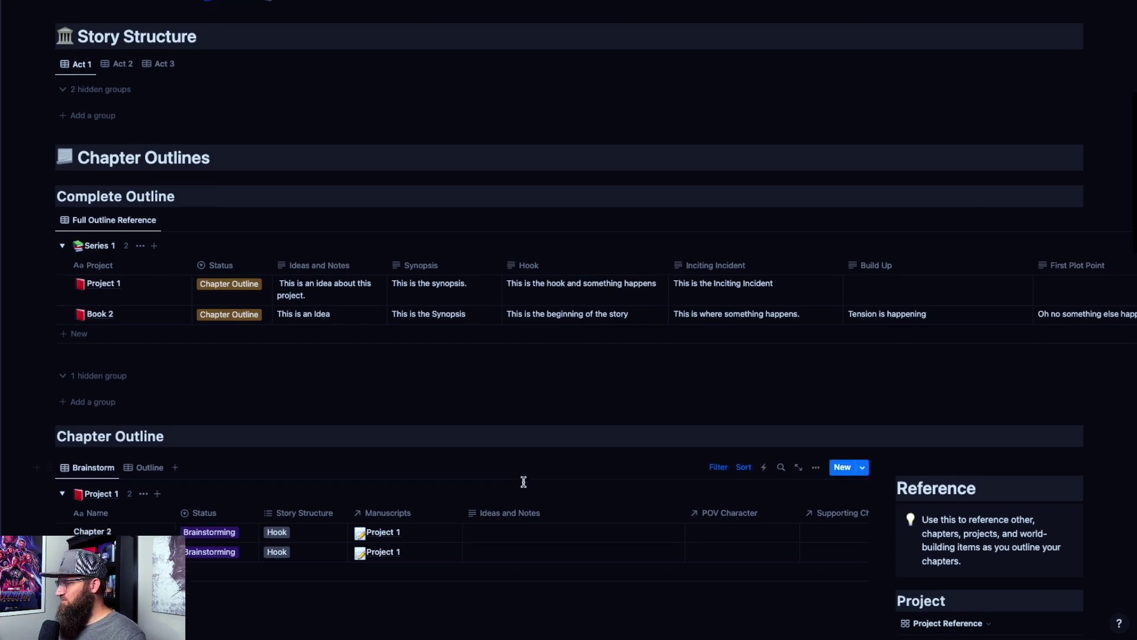
pyautogui.scroll(-3, 915, 444)
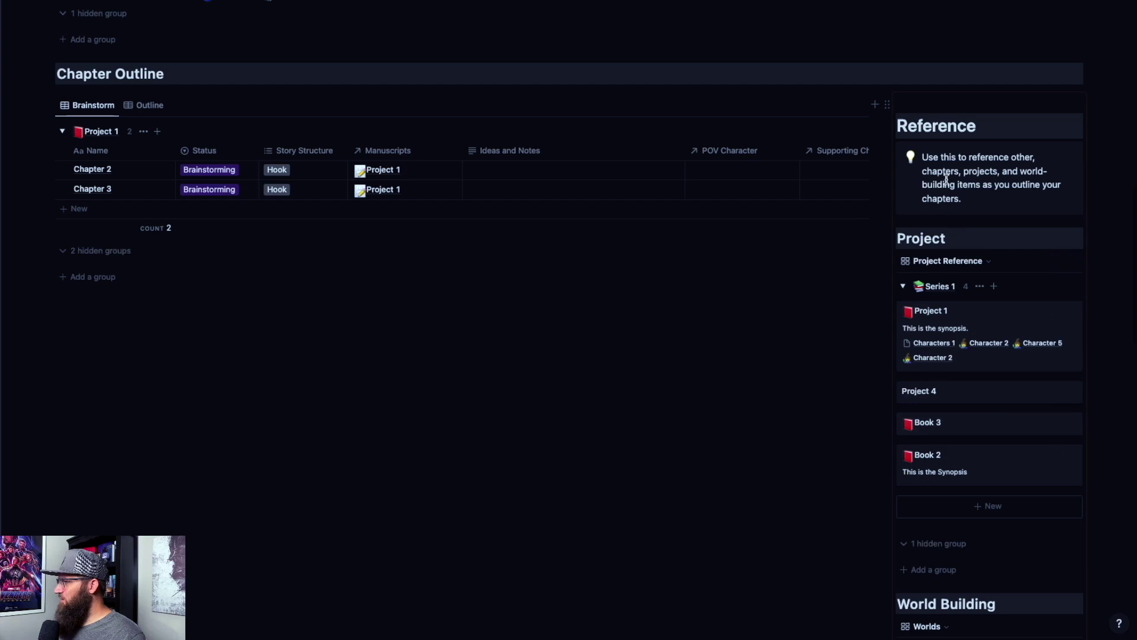
pyautogui.scroll(-1, 954, 320)
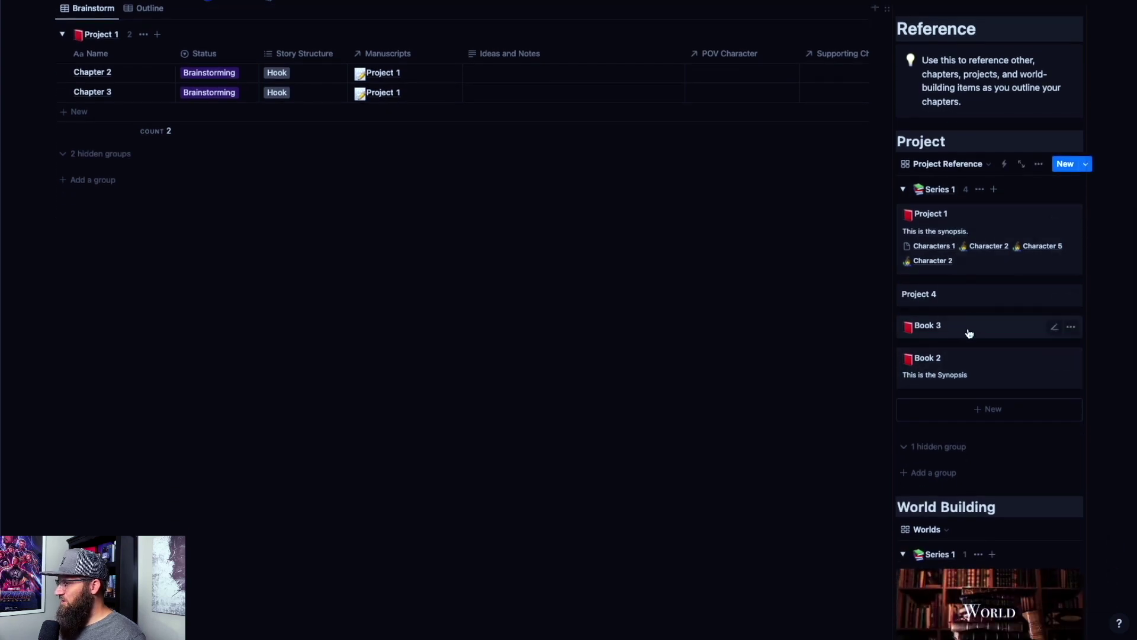
pyautogui.scroll(-1, 969, 339)
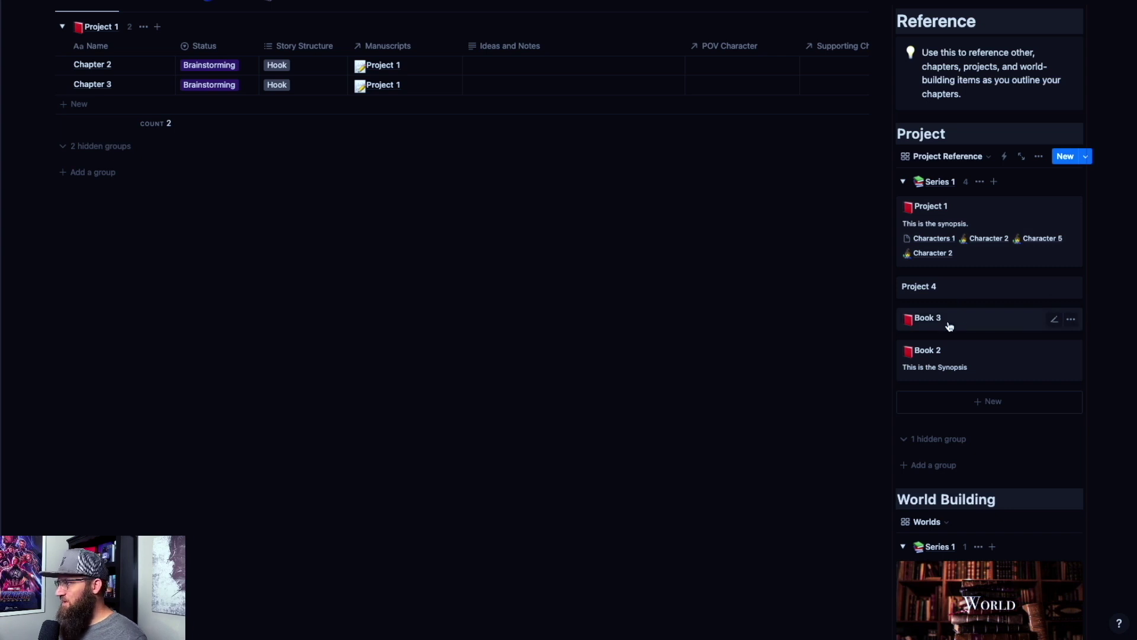
pyautogui.click(966, 354)
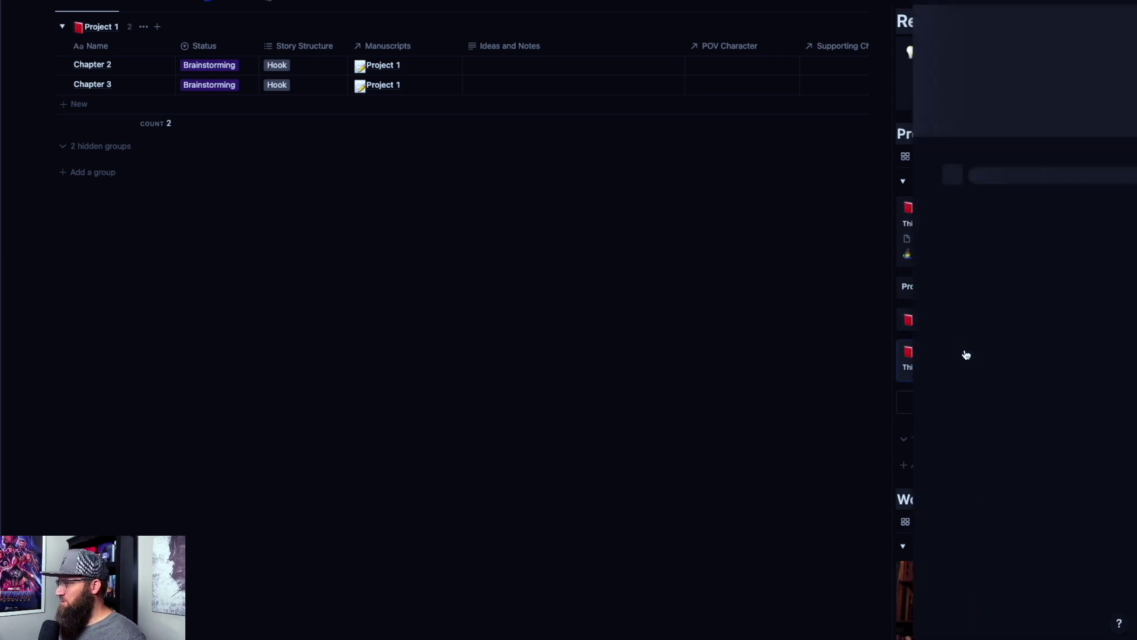
pyautogui.scroll(-6, 992, 157)
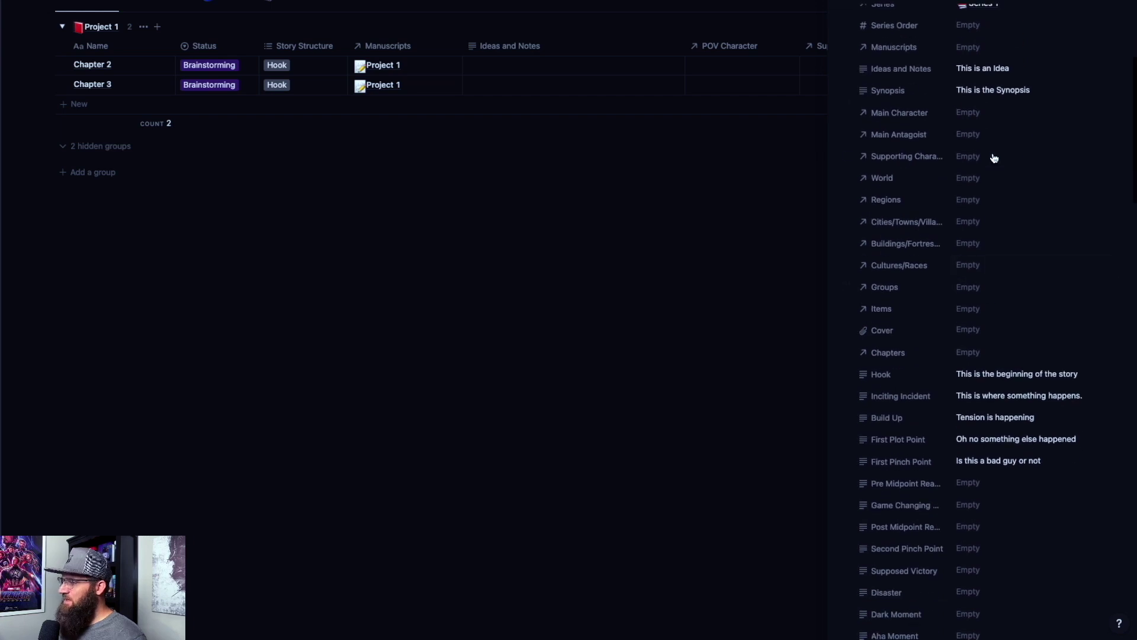
pyautogui.click(814, 194)
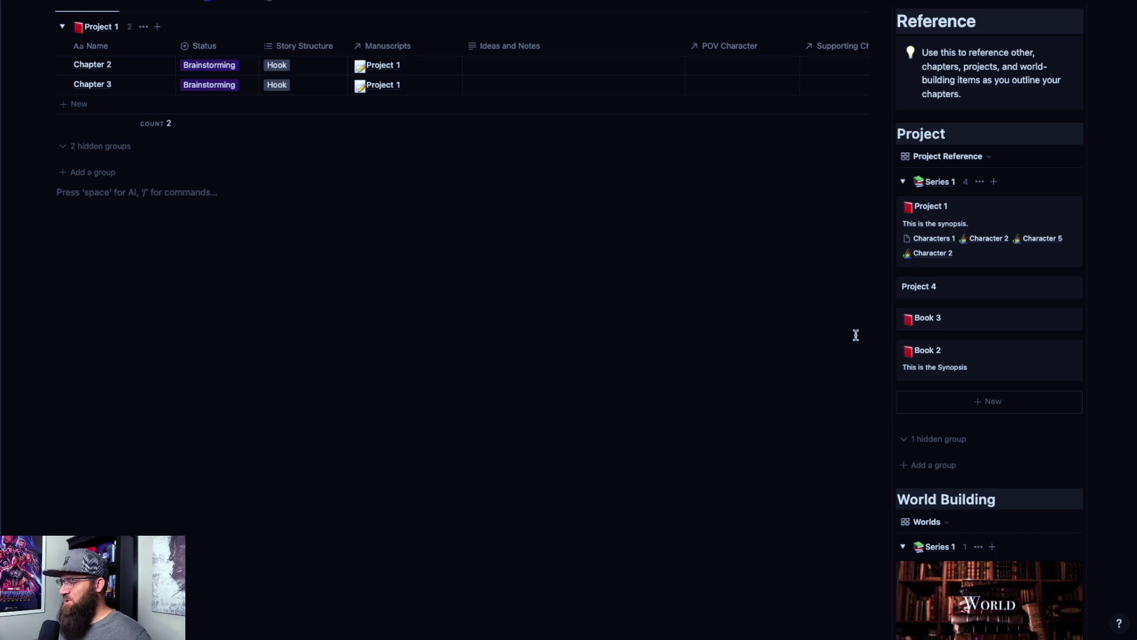
# Step: Switch the Project gallery in the Reference section to the Chapter Reference view
pyautogui.scroll(2, 977, 294)
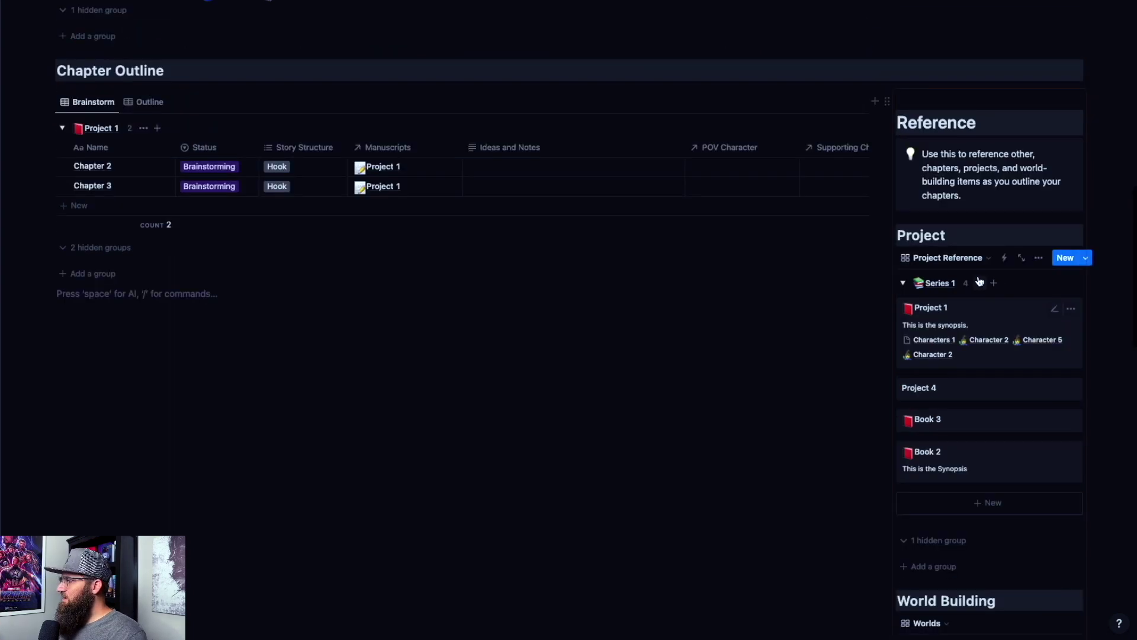
pyautogui.click(973, 258)
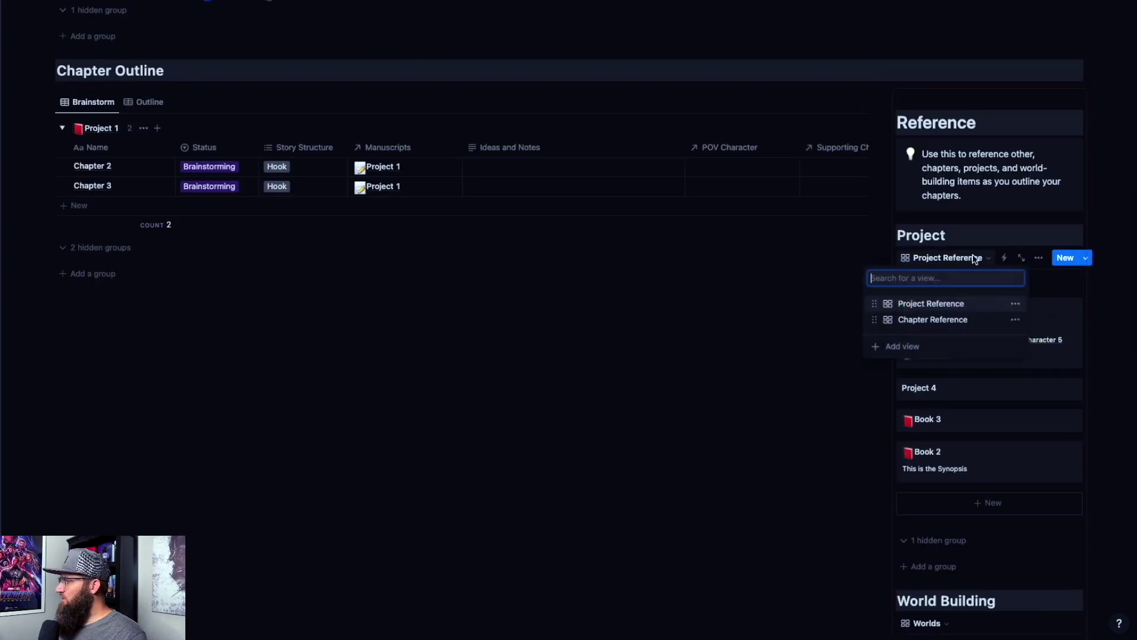
pyautogui.click(952, 320)
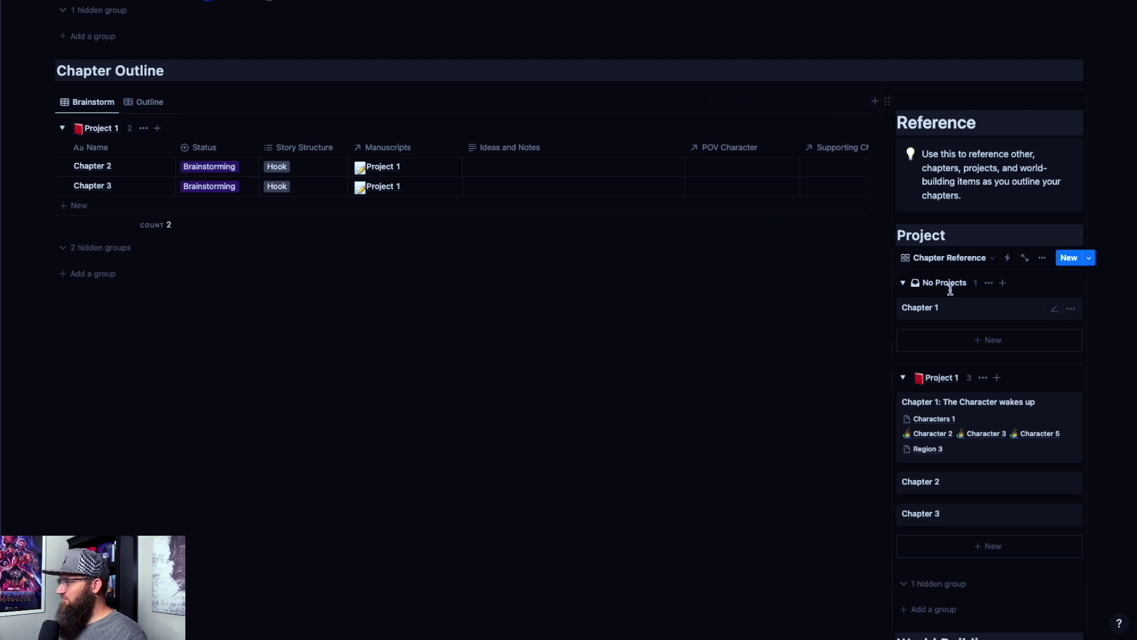
# Step: Open Chapter 1 under No Projects, examine its properties, and close the page
pyautogui.scroll(-1, 950, 293)
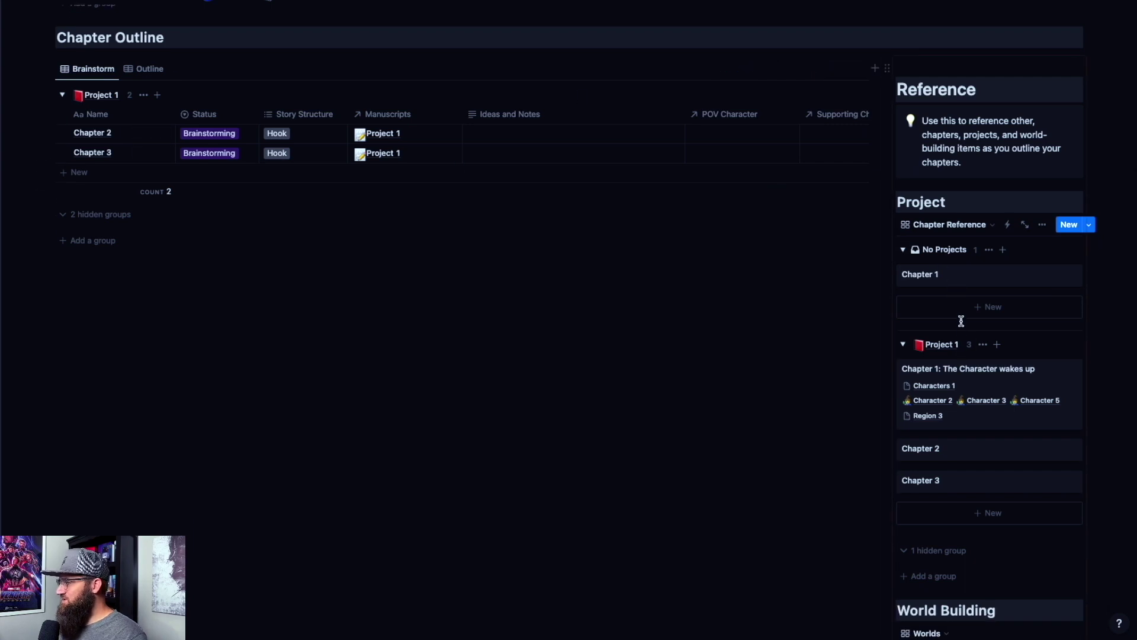
pyautogui.click(948, 281)
pyautogui.scroll(-3, 958, 132)
pyautogui.scroll(-2, 951, 278)
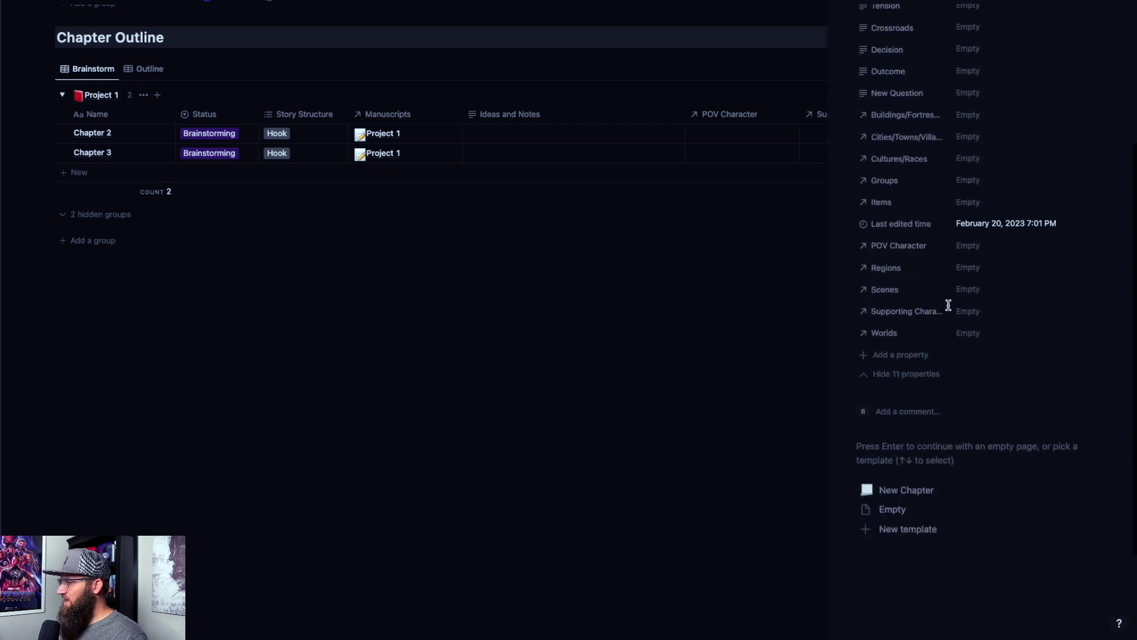
pyautogui.scroll(4, 940, 462)
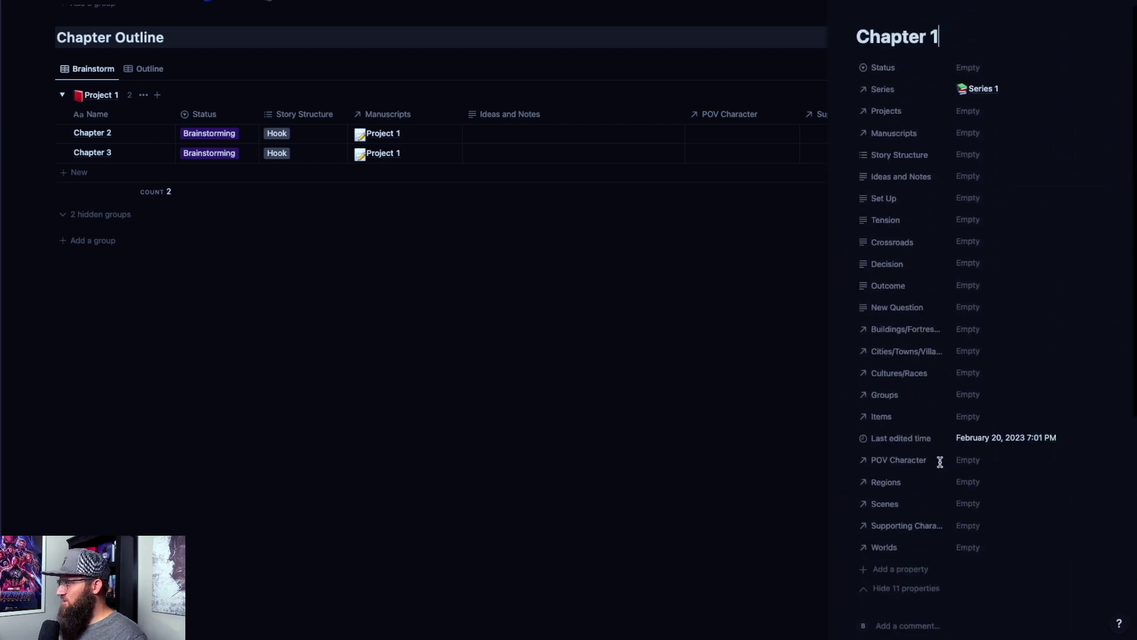
pyautogui.click(847, 17)
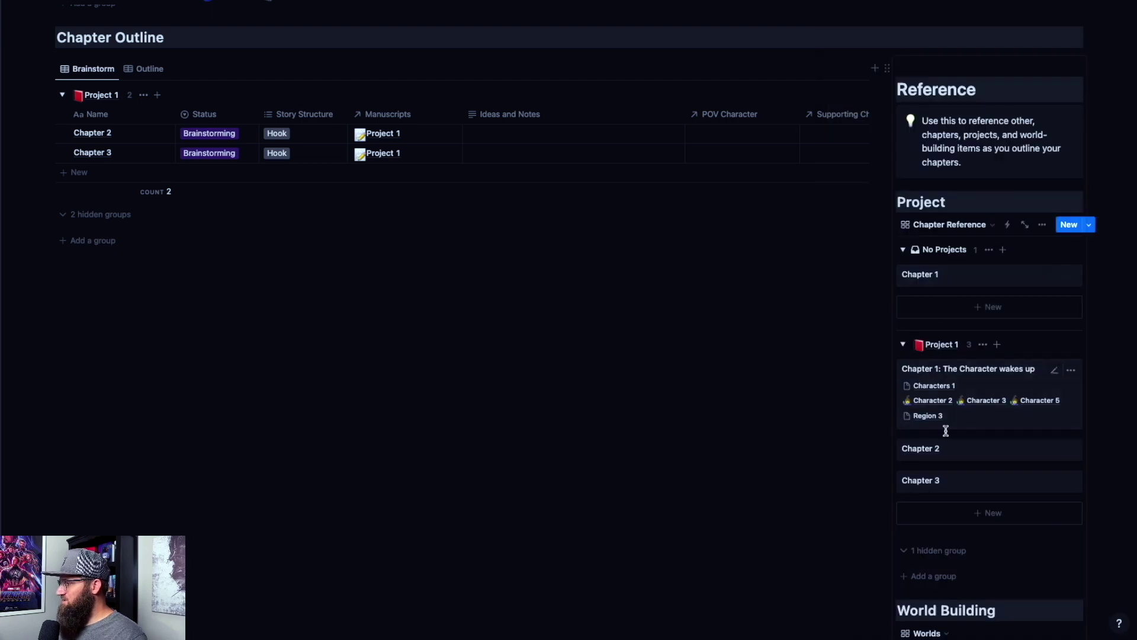
# Step: Open "Chapter 1: The Character wakes up" from the Project 1 group, examine its properties, and close it
pyautogui.scroll(-1, 948, 414)
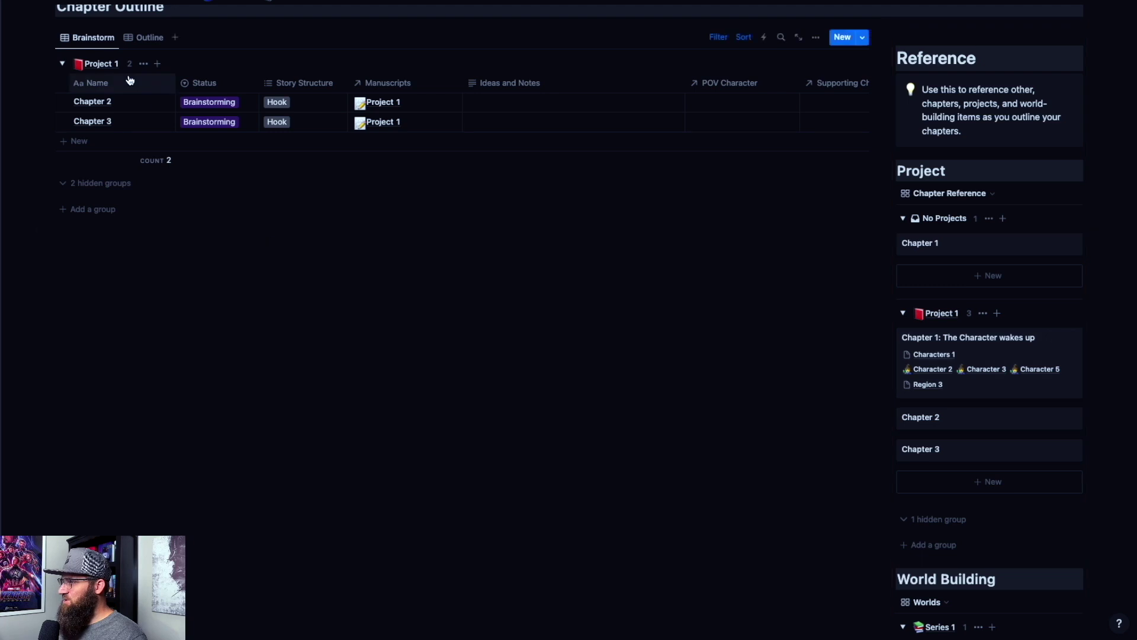
pyautogui.click(957, 349)
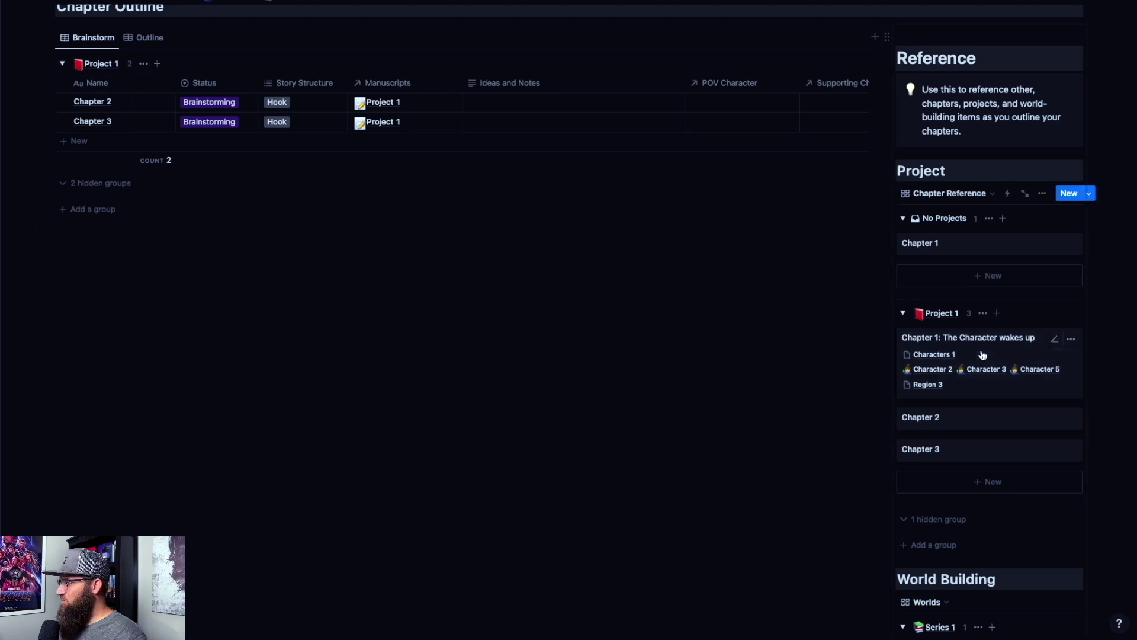
pyautogui.scroll(-5, 986, 260)
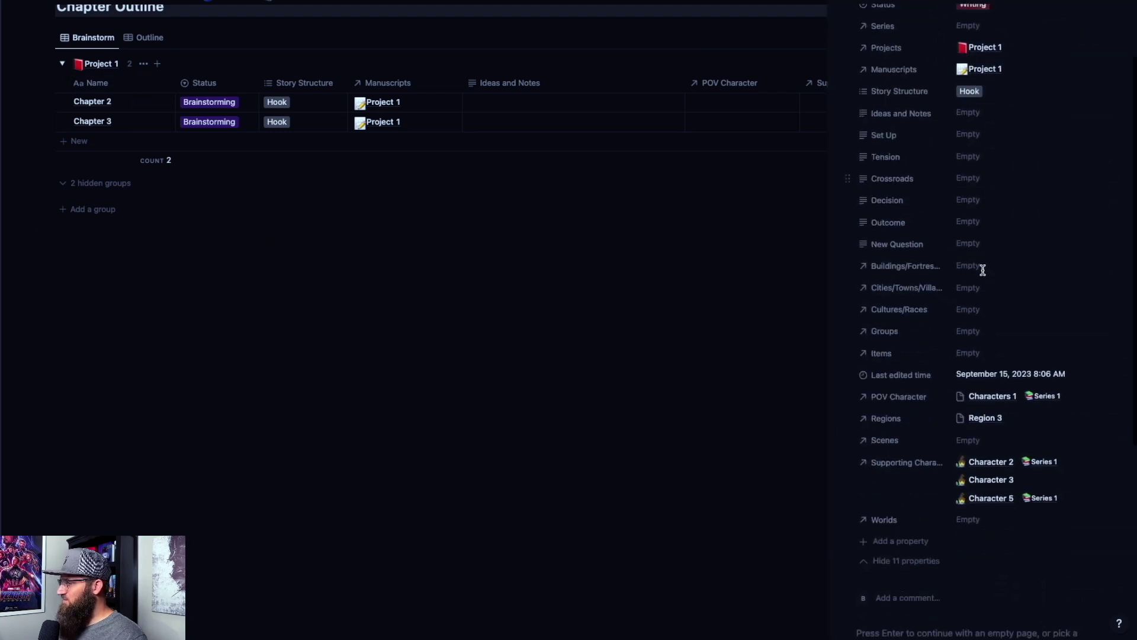
pyautogui.scroll(5, 983, 273)
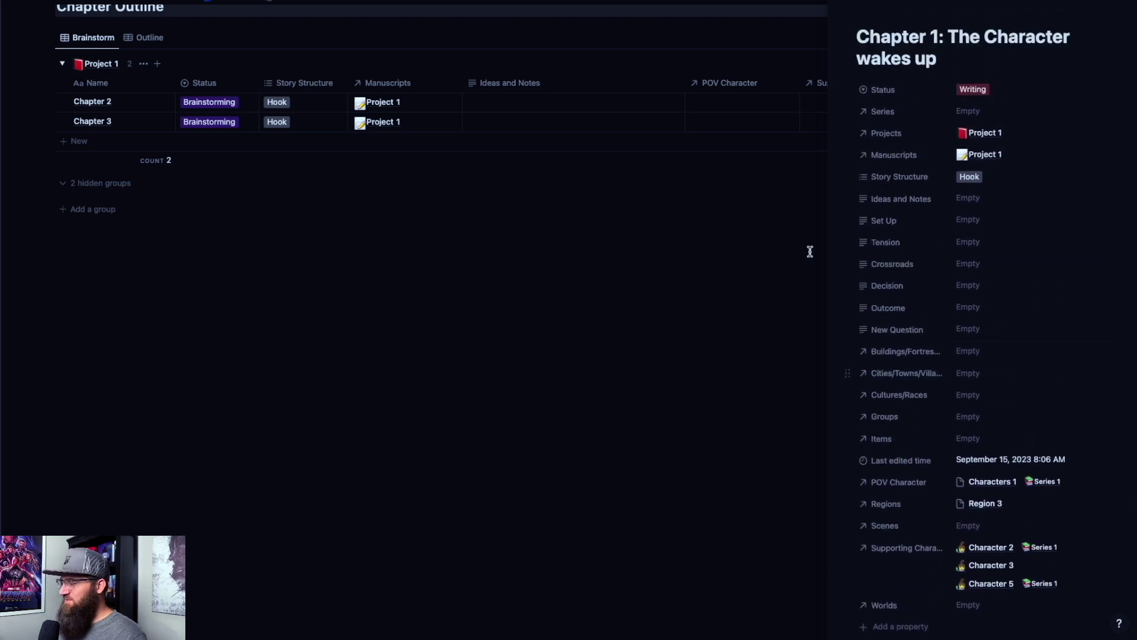
pyautogui.click(841, 2)
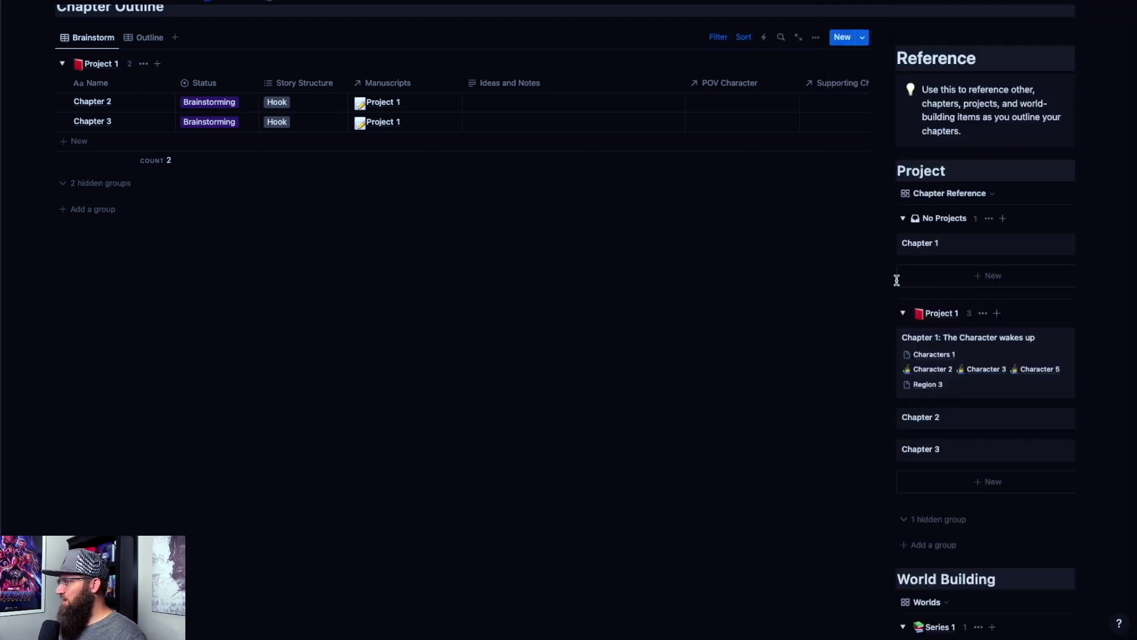
# Step: Look over the worlds in the World Building reference and switch that gallery to the Characters view
pyautogui.scroll(-2, 971, 355)
pyautogui.scroll(-4, 973, 368)
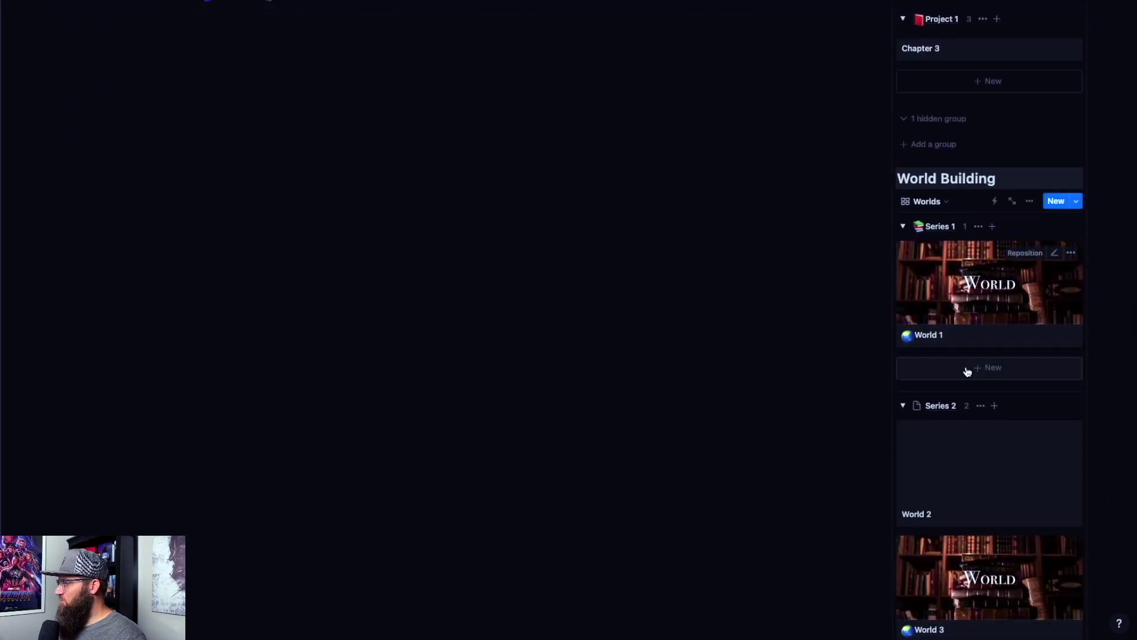
pyautogui.scroll(-3, 967, 370)
pyautogui.scroll(3, 967, 402)
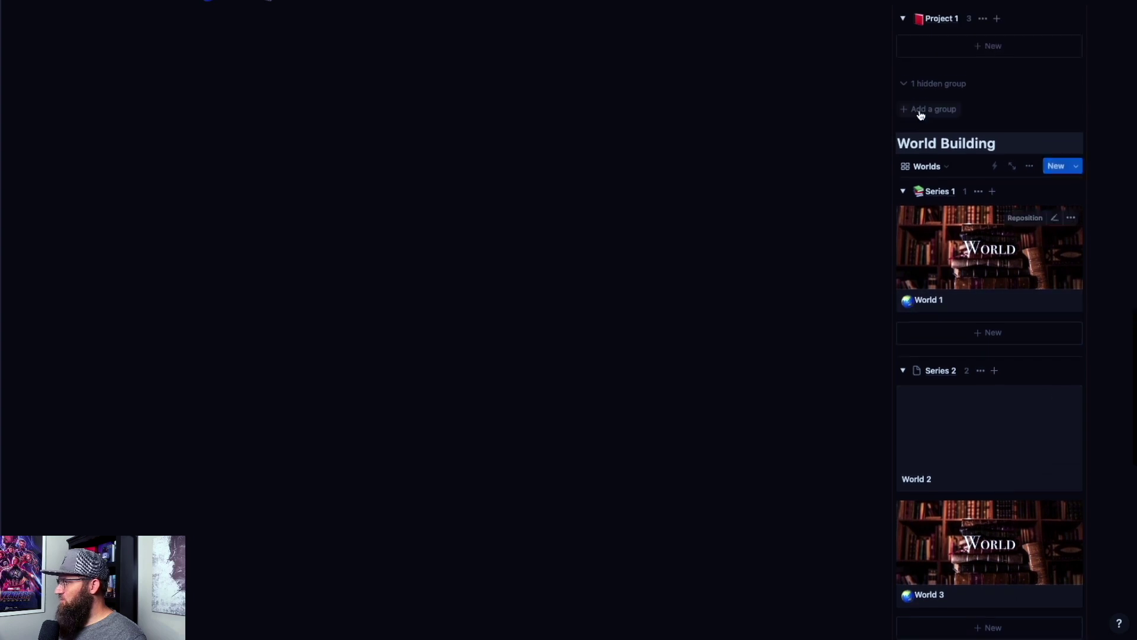
pyautogui.click(941, 167)
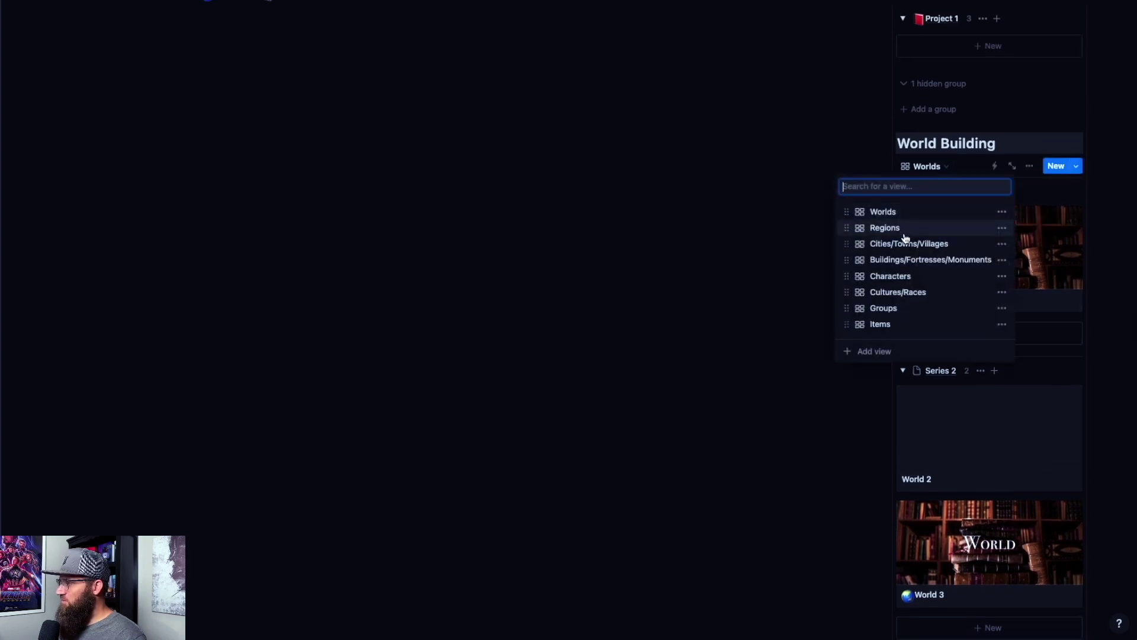
pyautogui.click(916, 276)
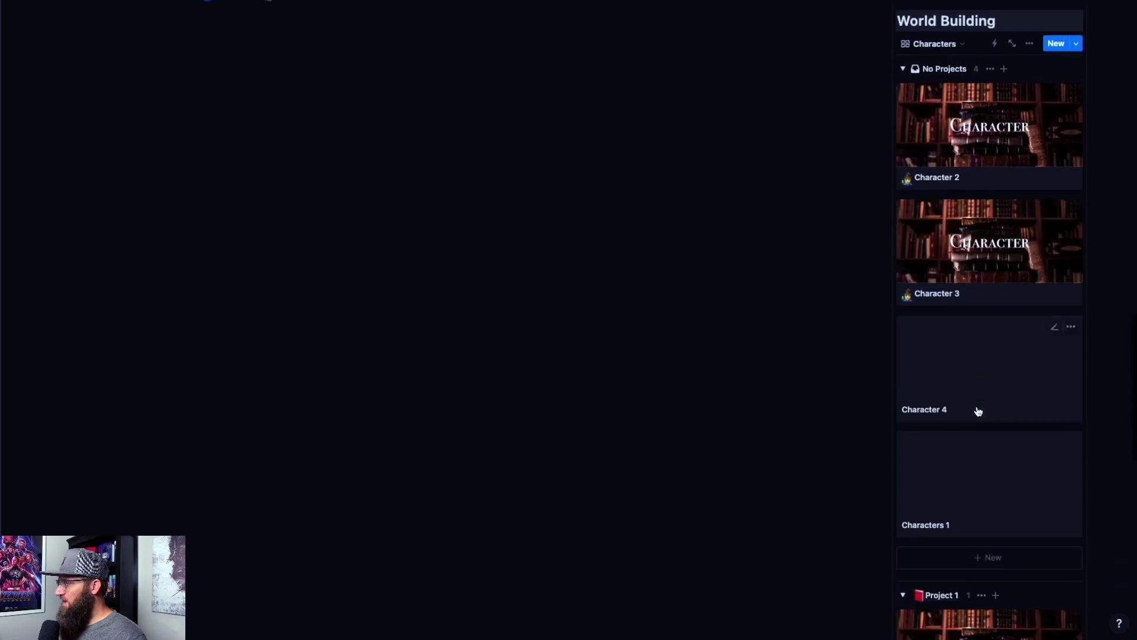
# Step: Open Characters 1 from the Characters gallery, examine its linked properties, and close the page
pyautogui.scroll(-5, 970, 408)
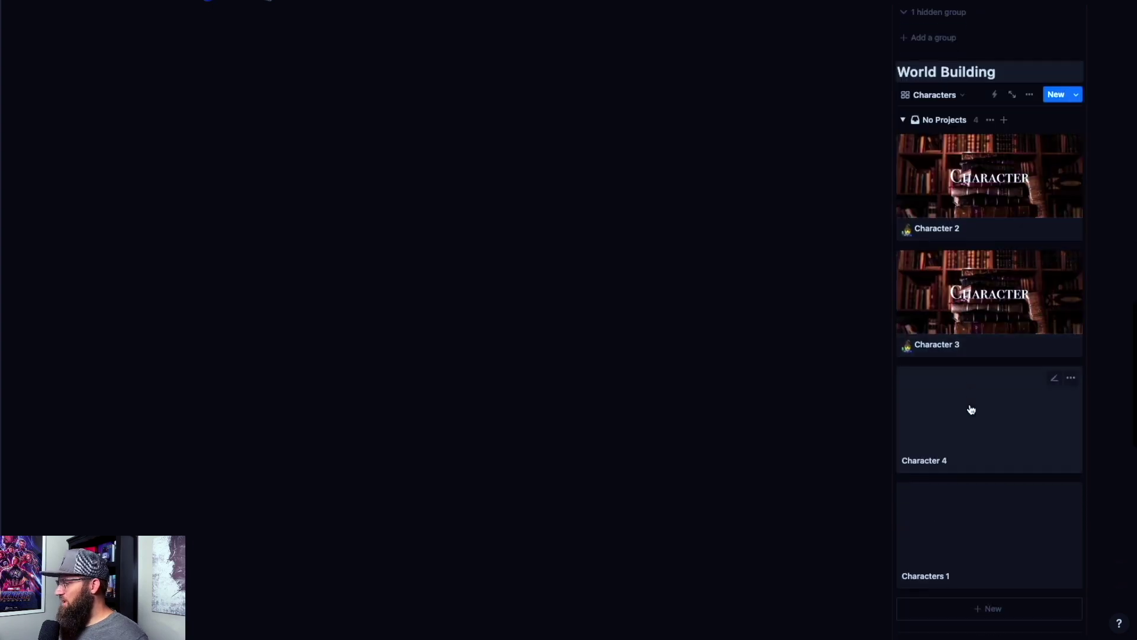
pyautogui.scroll(3, 958, 355)
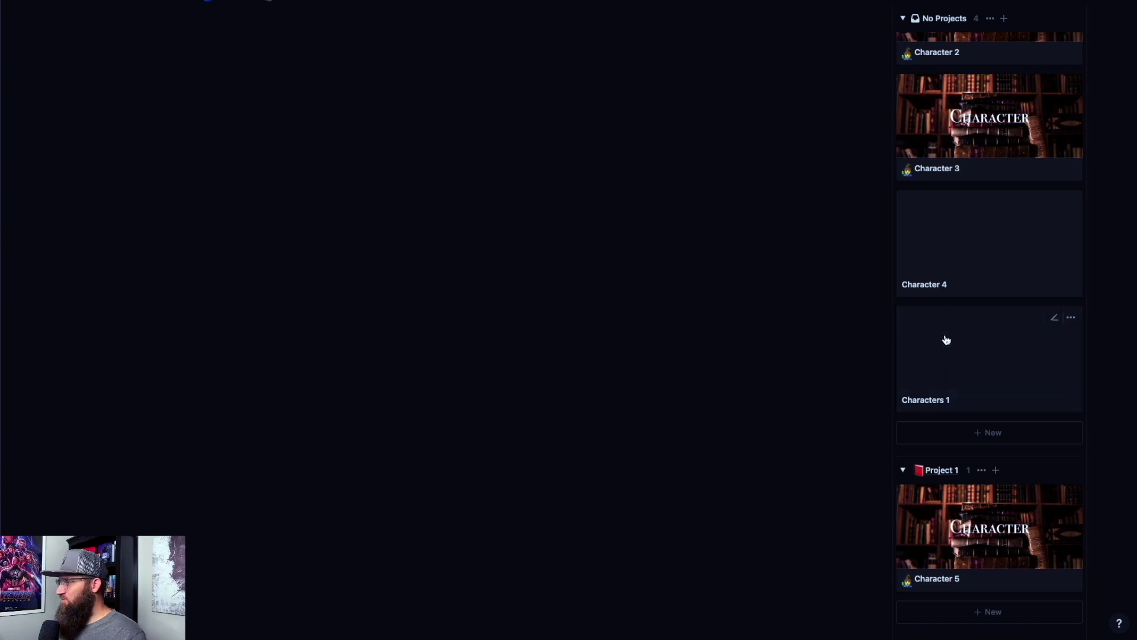
pyautogui.scroll(4, 648, 335)
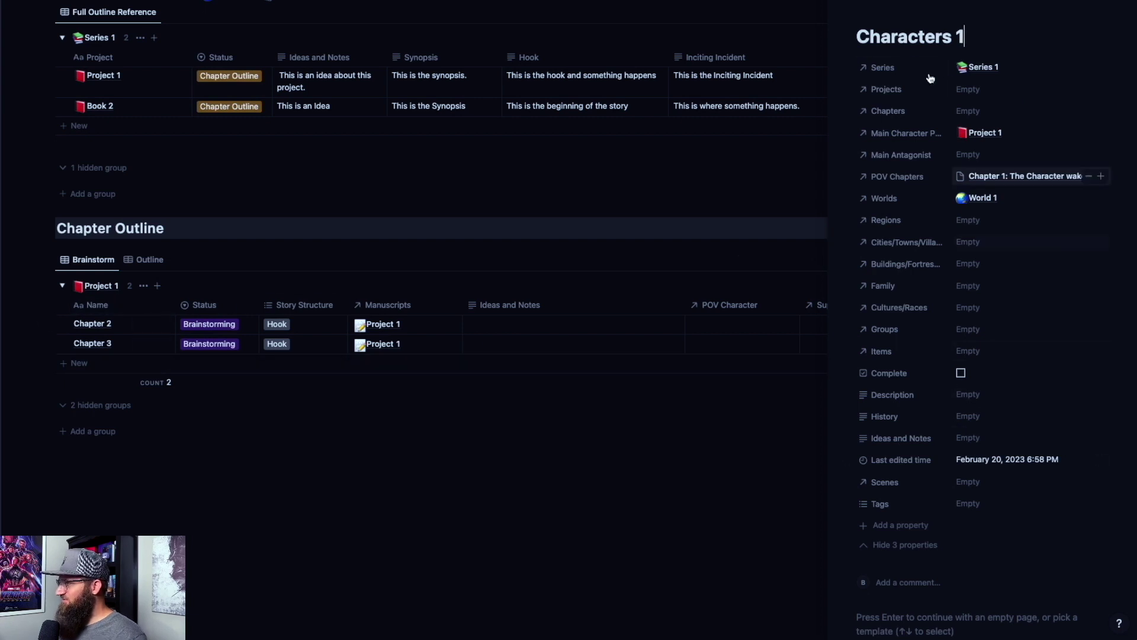
pyautogui.click(841, 1)
# Step: Go to the Write page and open the Project 1 manuscript from First Draft under Series 1
pyautogui.scroll(-10, 930, 320)
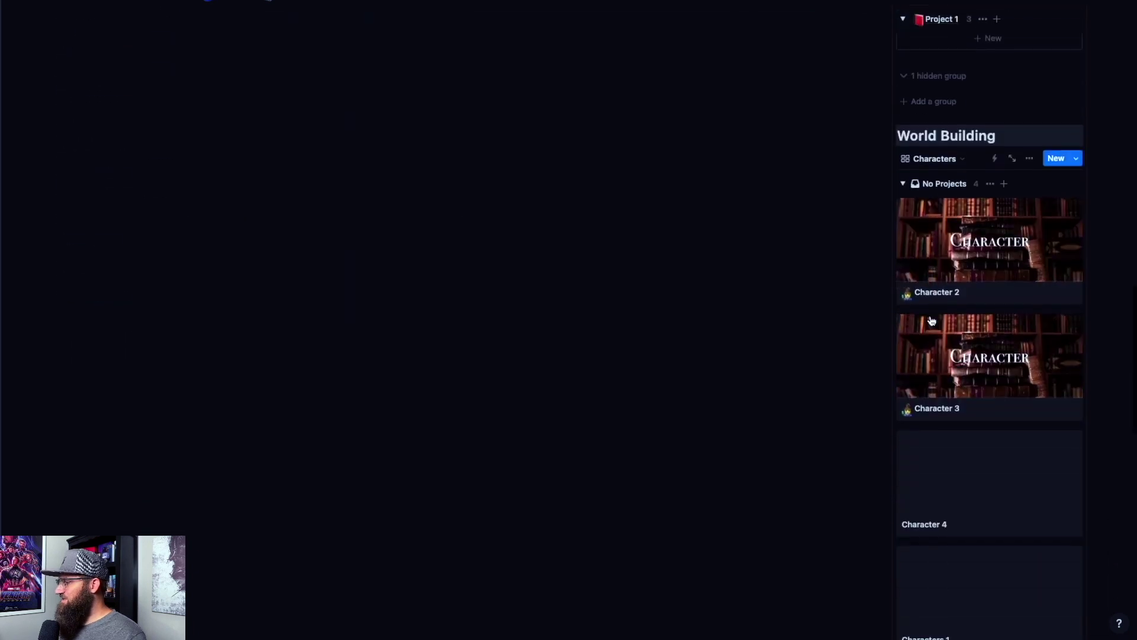
pyautogui.scroll(-8, 930, 318)
pyautogui.scroll(10, 929, 482)
pyautogui.scroll(10, 932, 488)
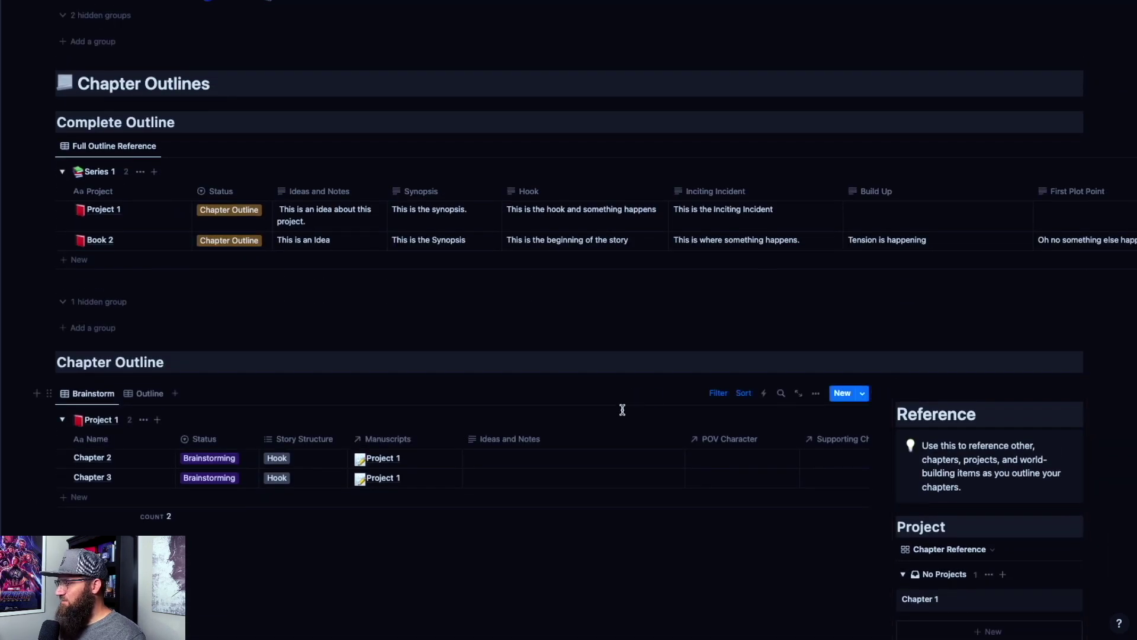
pyautogui.scroll(5, 622, 410)
pyautogui.scroll(-3, 373, 464)
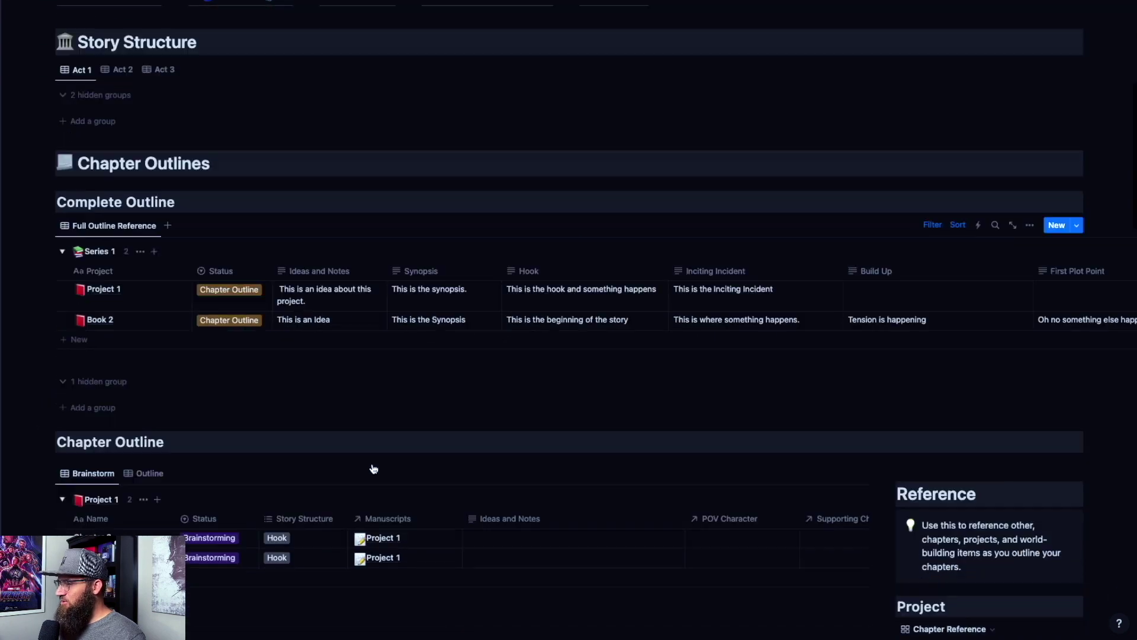
pyautogui.scroll(-2, 373, 468)
pyautogui.scroll(6, 521, 381)
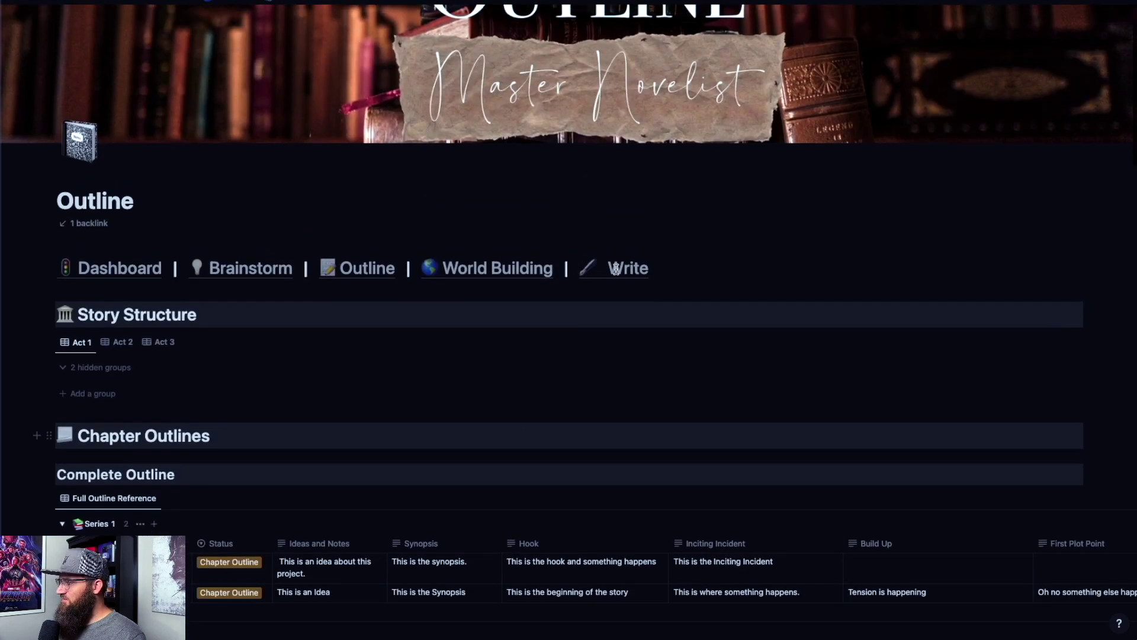
pyautogui.click(633, 271)
pyautogui.scroll(-5, 637, 298)
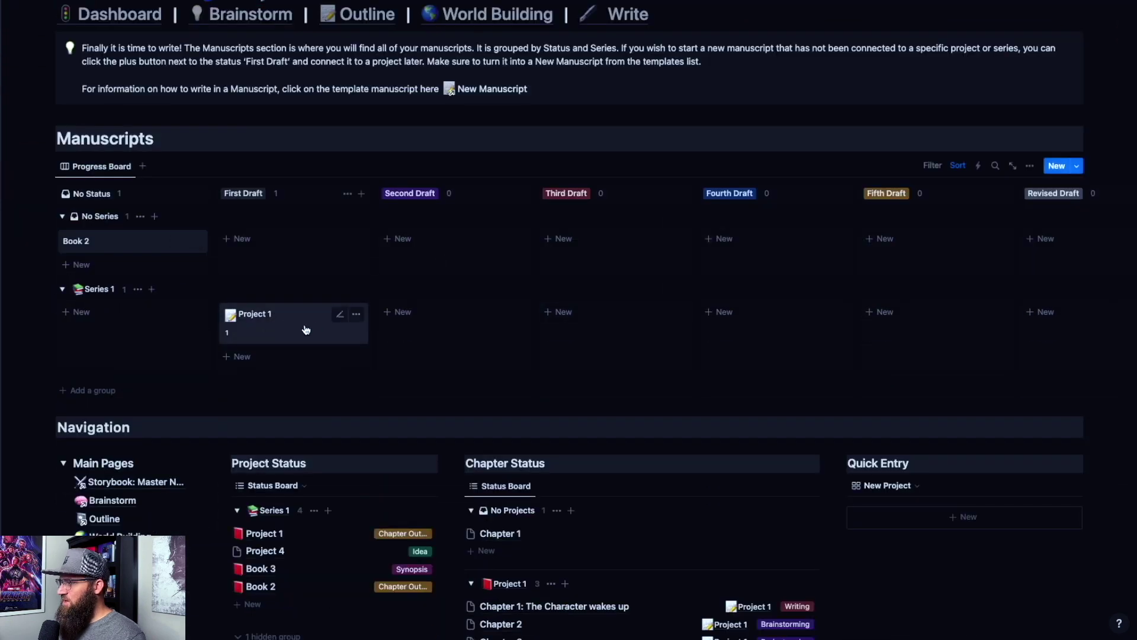
pyautogui.click(305, 329)
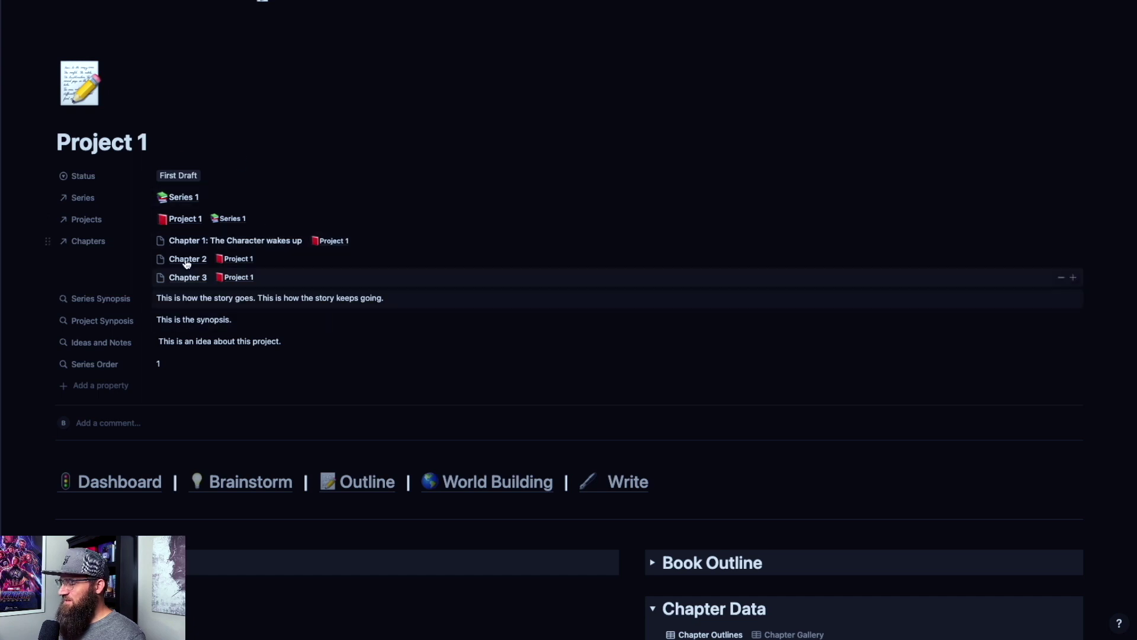
# Step: Examine the Project 1 manuscript's properties, including its linked chapters, series and project synopses, ideas and series order
pyautogui.scroll(-1, 155, 273)
pyautogui.scroll(1, 212, 208)
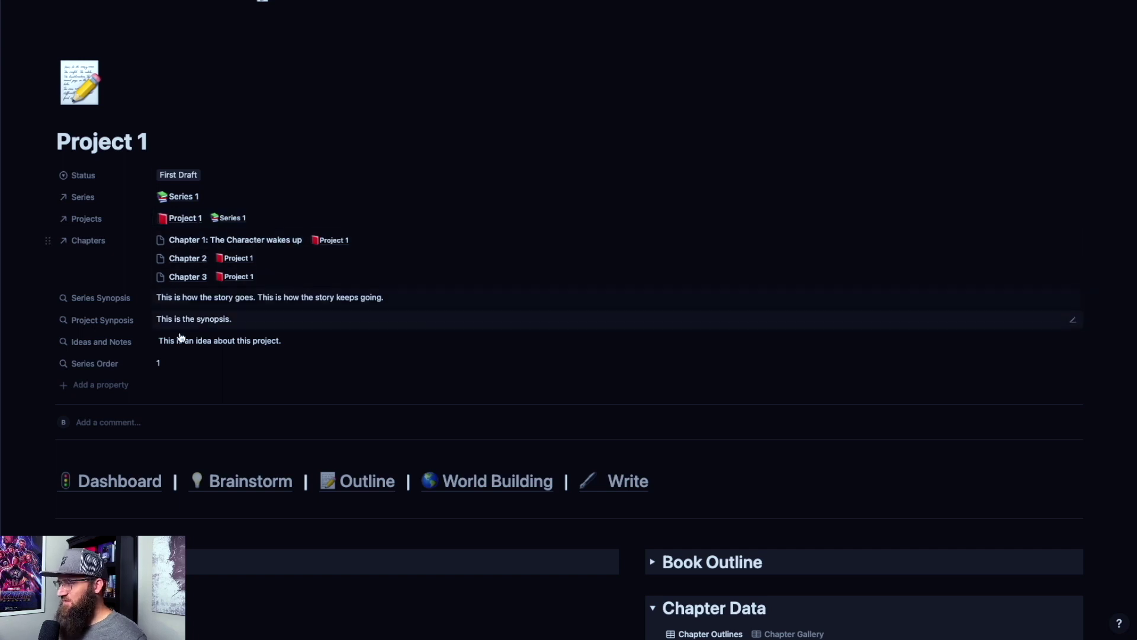
pyautogui.scroll(-1, 208, 359)
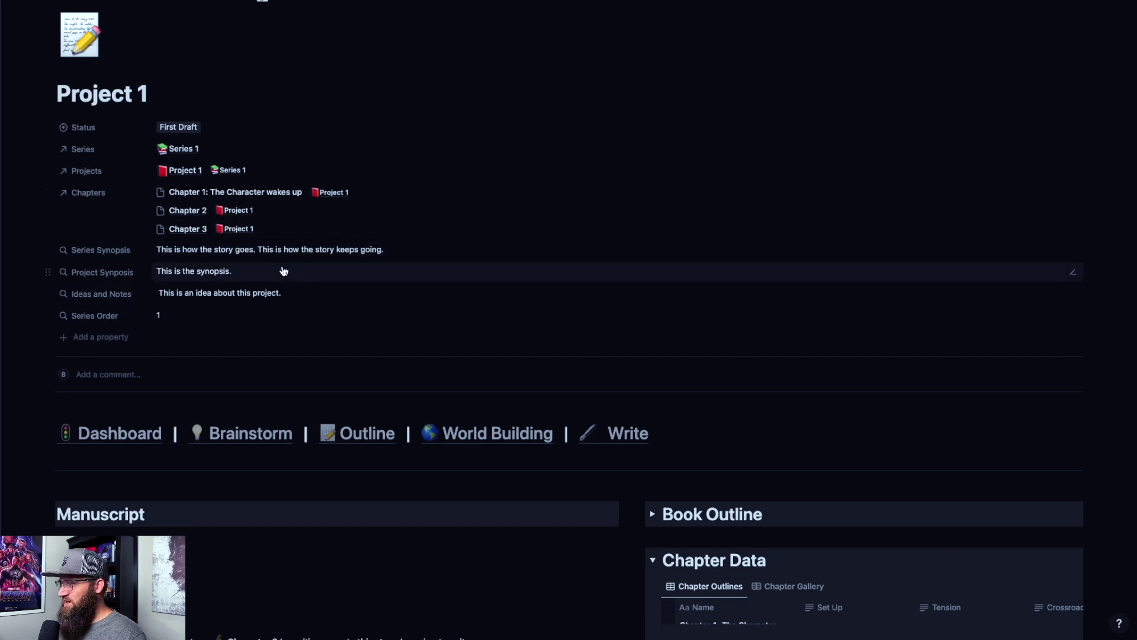
# Step: Expand the manuscript page's Book Outline section and look over its Act 1 and Act 2 outline columns and the available outline views
pyautogui.scroll(-4, 277, 279)
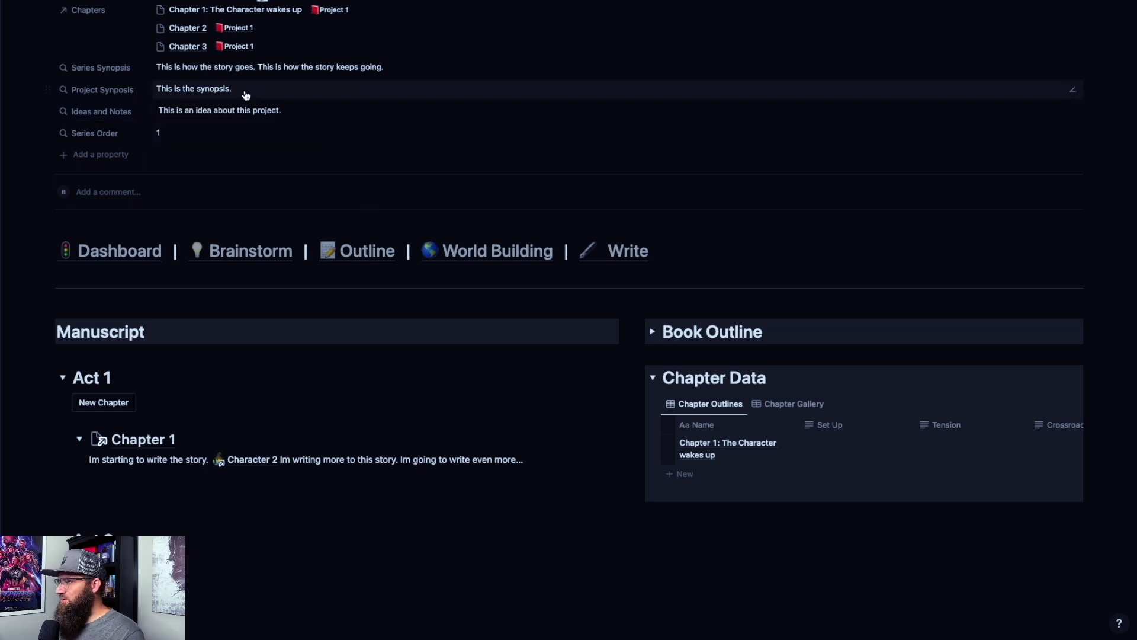
pyautogui.scroll(-1, 373, 156)
pyautogui.scroll(-2, 627, 391)
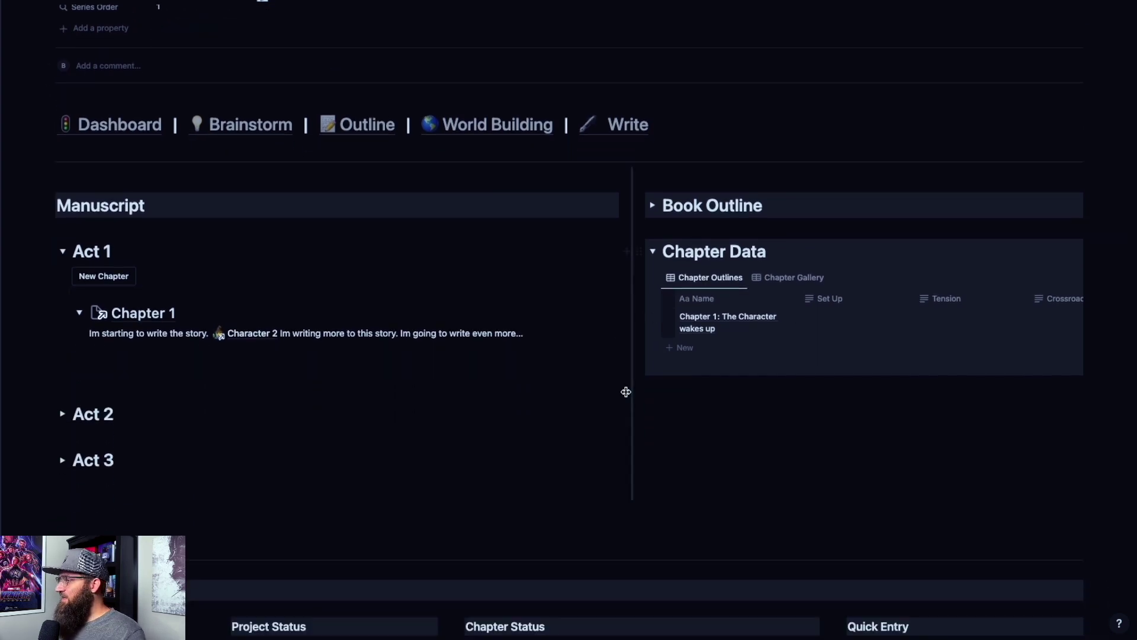
pyautogui.scroll(1, 627, 328)
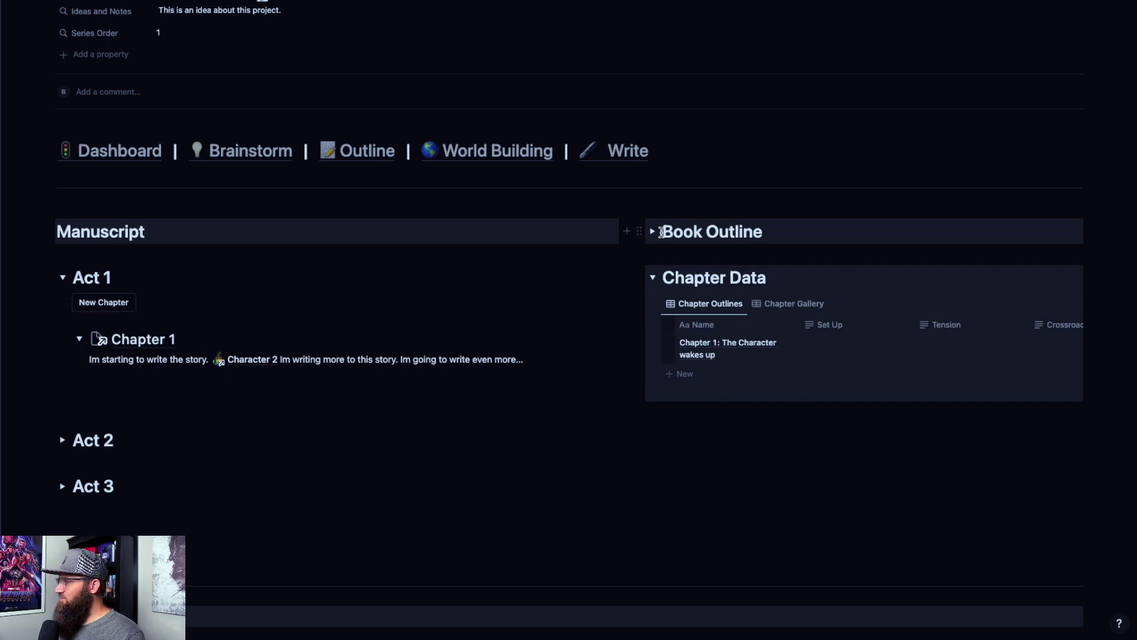
pyautogui.click(653, 234)
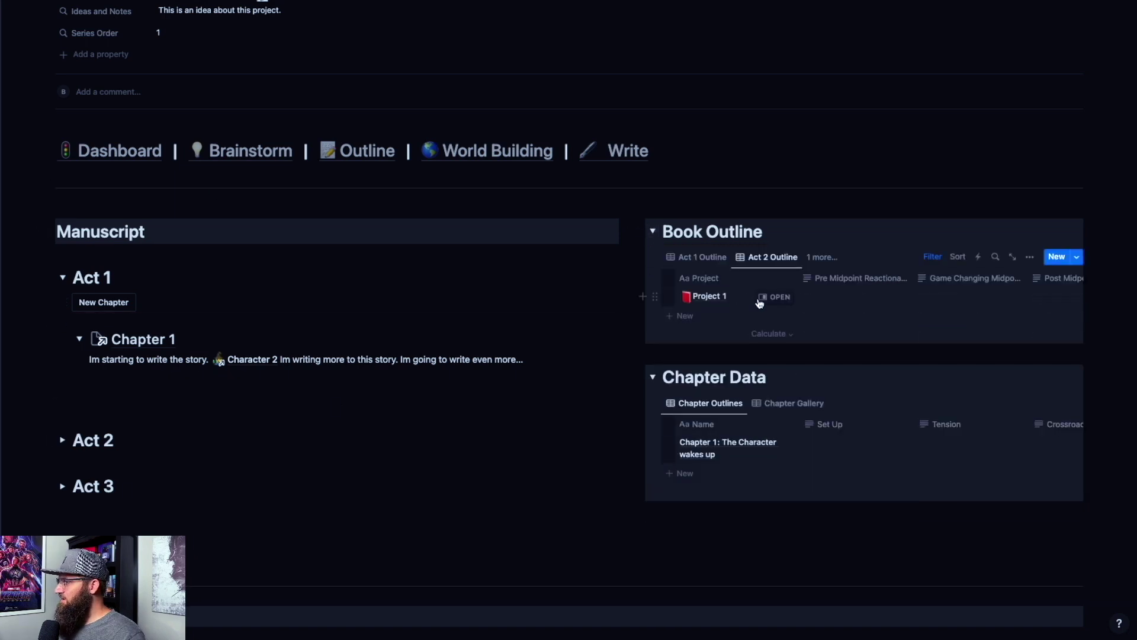
pyautogui.click(654, 232)
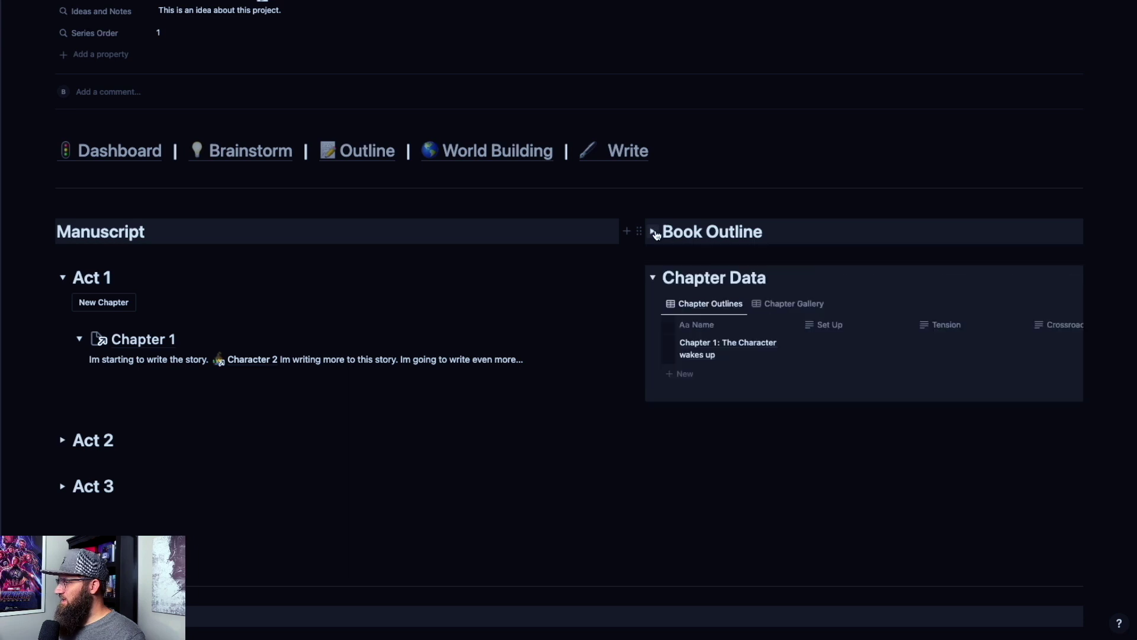
pyautogui.click(654, 233)
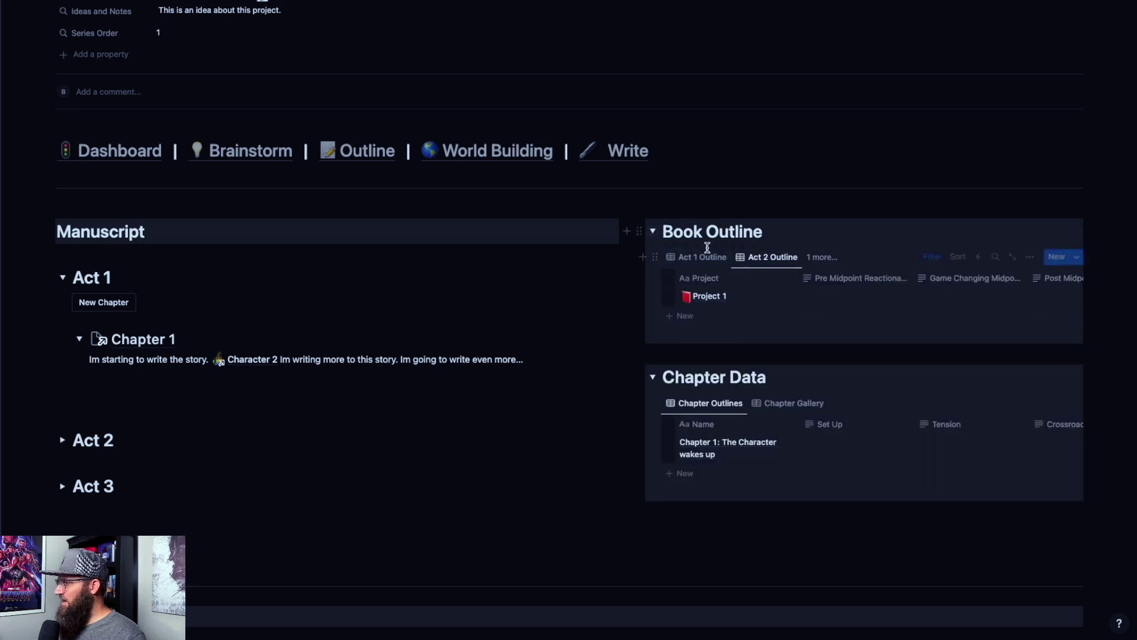
pyautogui.click(706, 262)
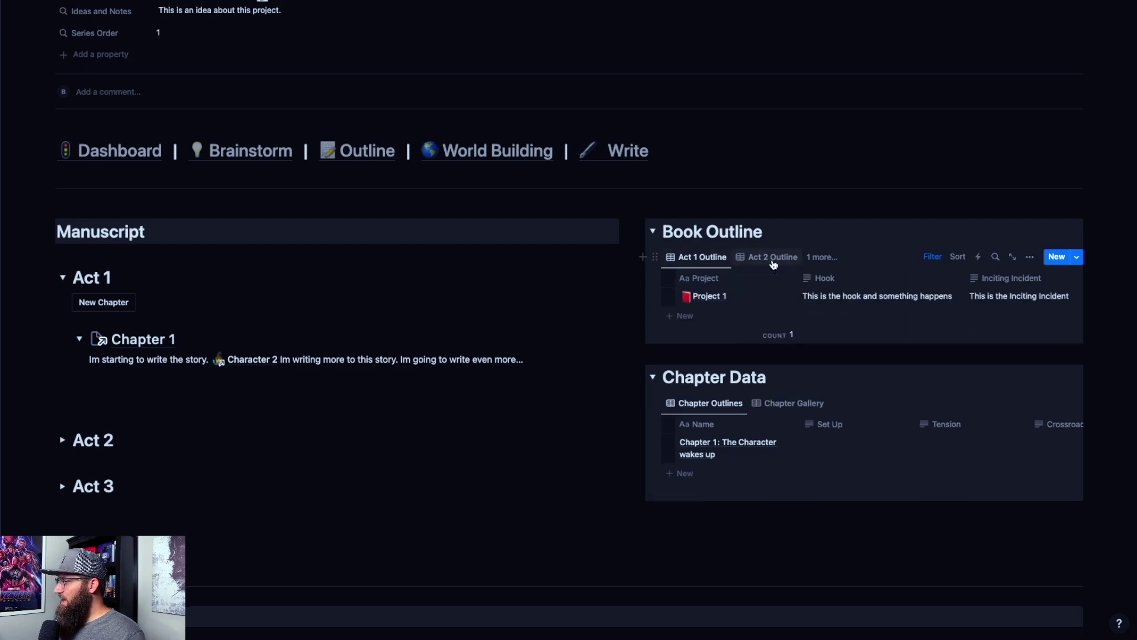
pyautogui.click(773, 258)
pyautogui.click(822, 257)
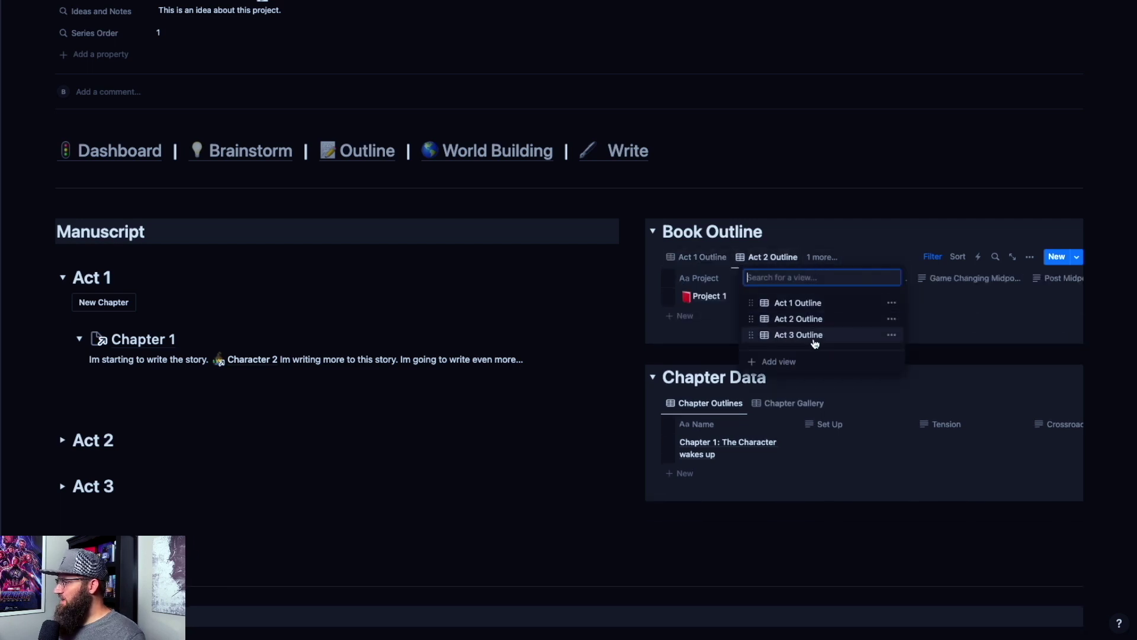
pyautogui.press('Escape')
pyautogui.hscroll(4, 859, 293)
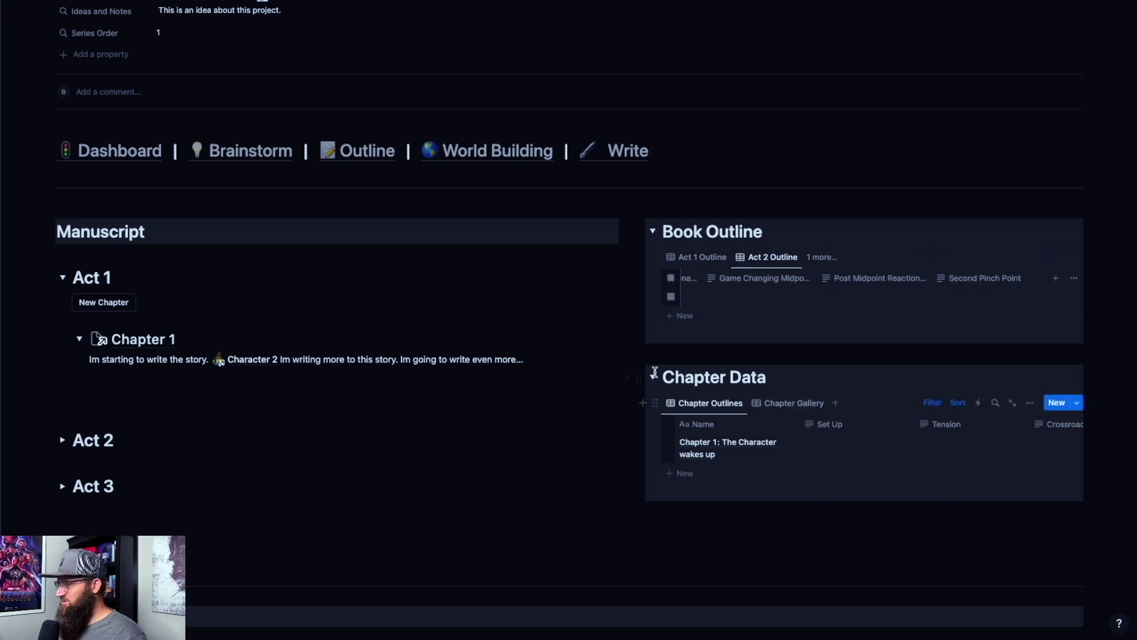
# Step: Look over the Chapter Data outline columns, examine the properties of "Chapter 1: The Character wakes up", and close its page
pyautogui.scroll(-3, 826, 373)
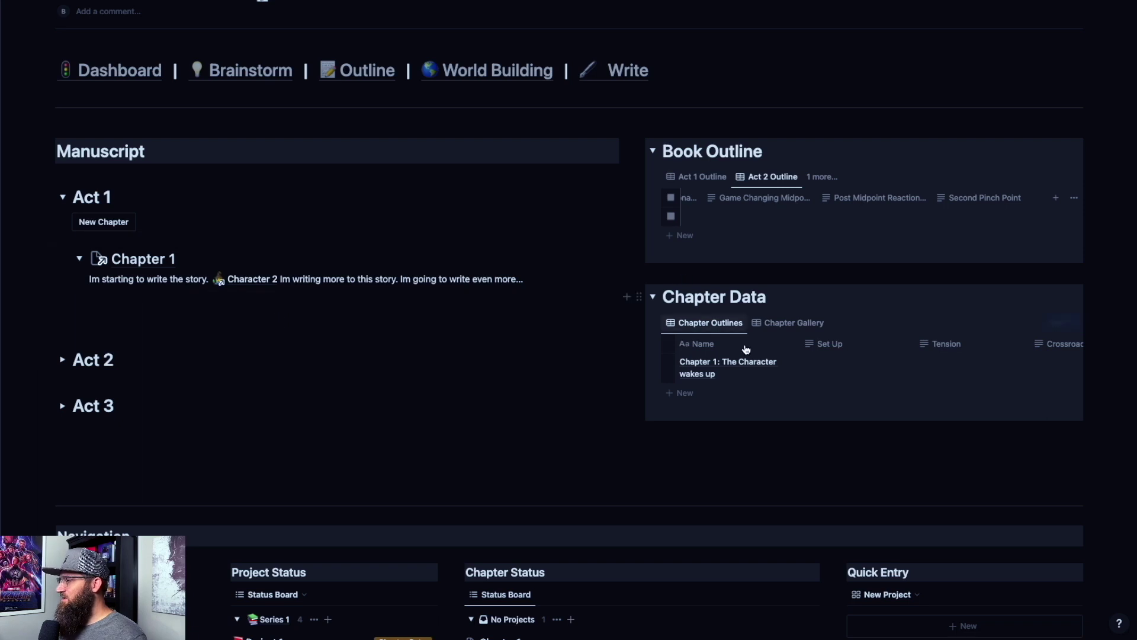
pyautogui.hscroll(3, 842, 365)
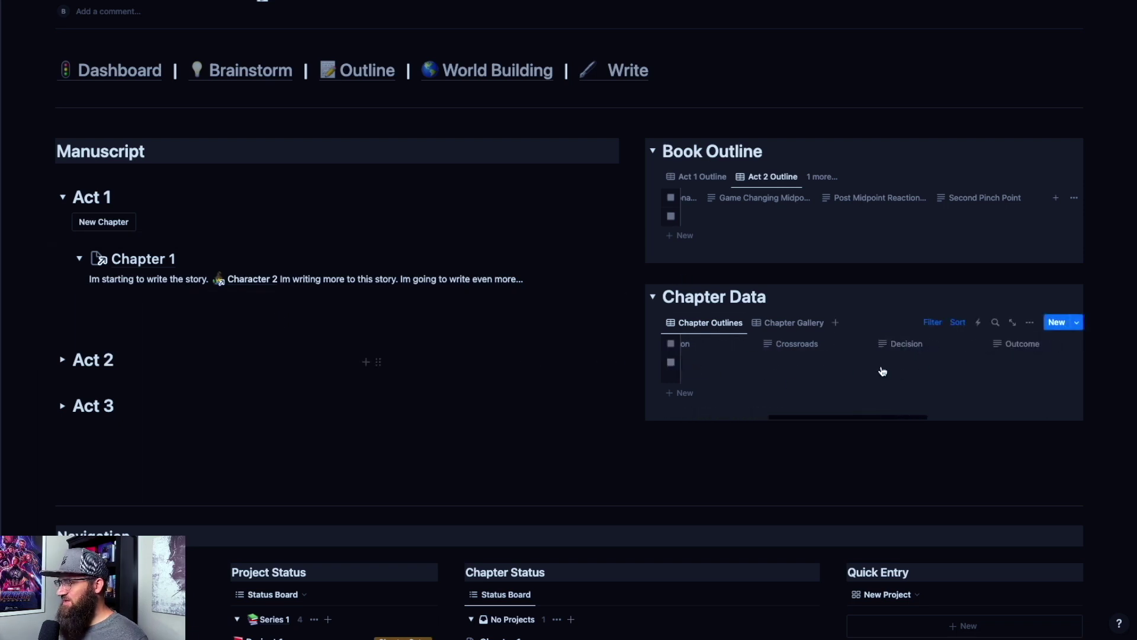
pyautogui.hscroll(-5, 737, 344)
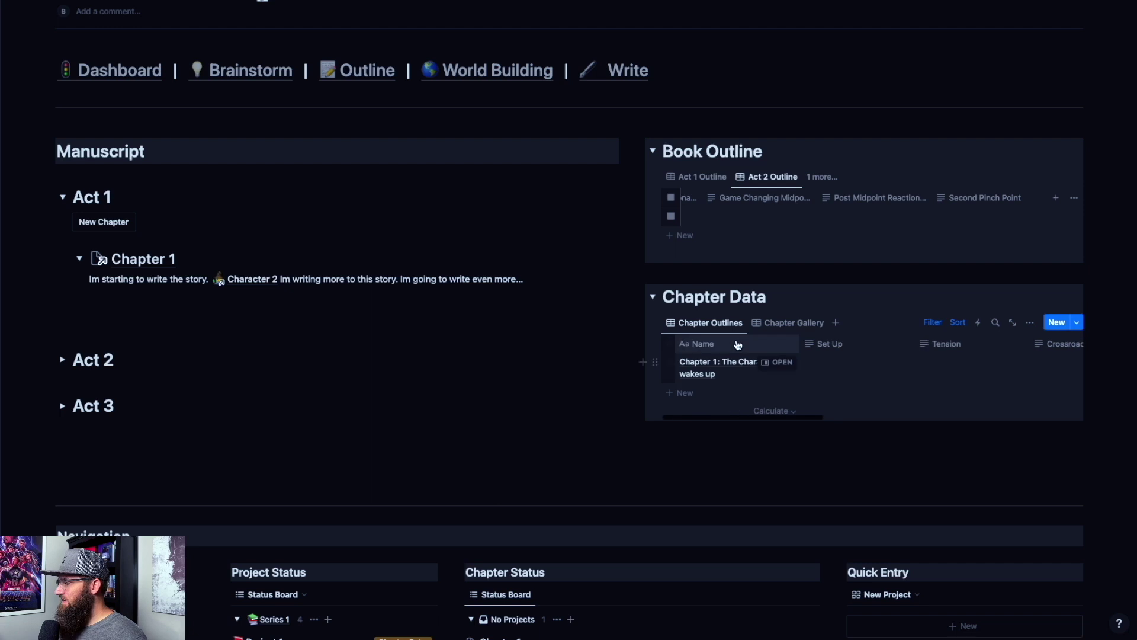
pyautogui.click(775, 364)
pyautogui.scroll(-5, 986, 298)
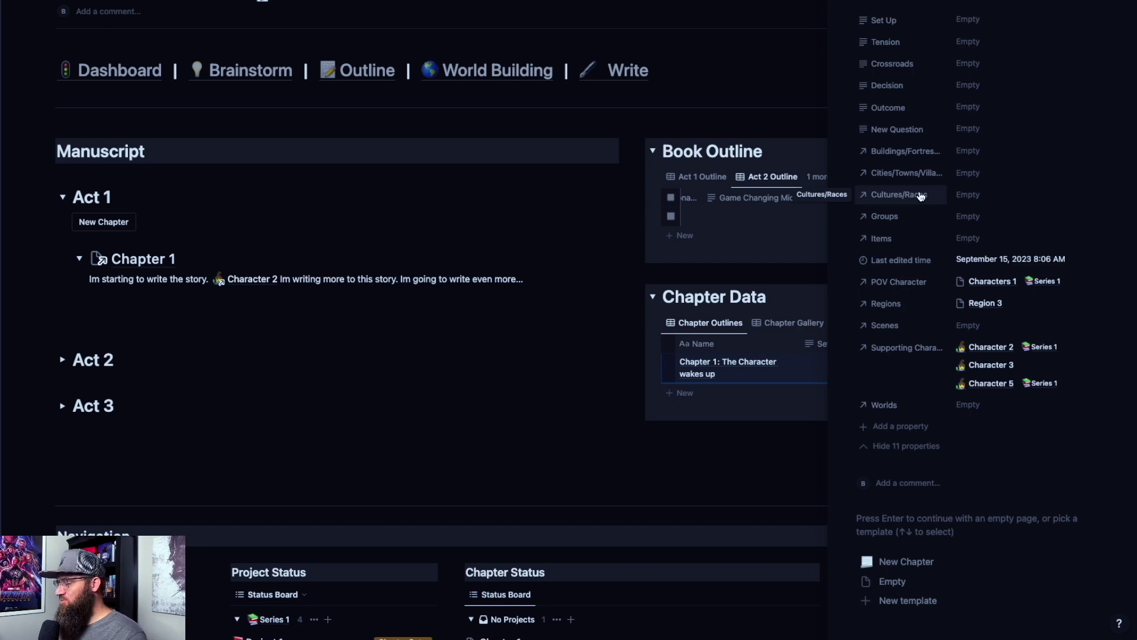
pyautogui.click(844, 2)
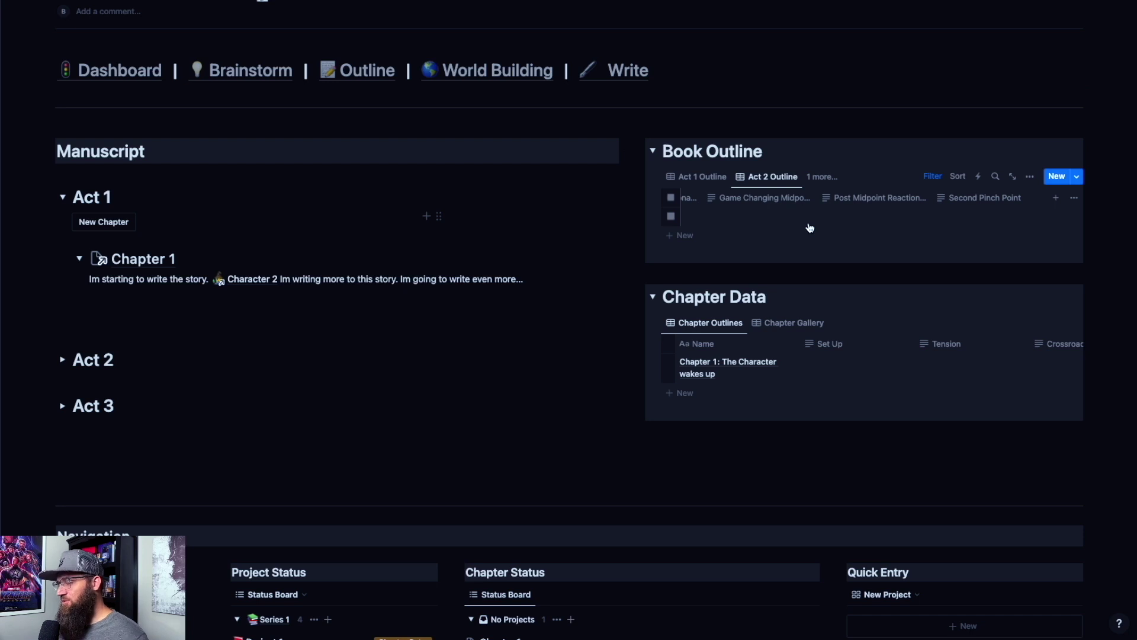
# Step: Collapse the Chapter Data and Book Outline sections and expand both again
pyautogui.click(653, 298)
pyautogui.click(654, 151)
pyautogui.click(654, 151)
pyautogui.click(653, 296)
# Step: Look over the manuscript page once more and go to the Outline page's Story Structure section
pyautogui.scroll(-3, 589, 285)
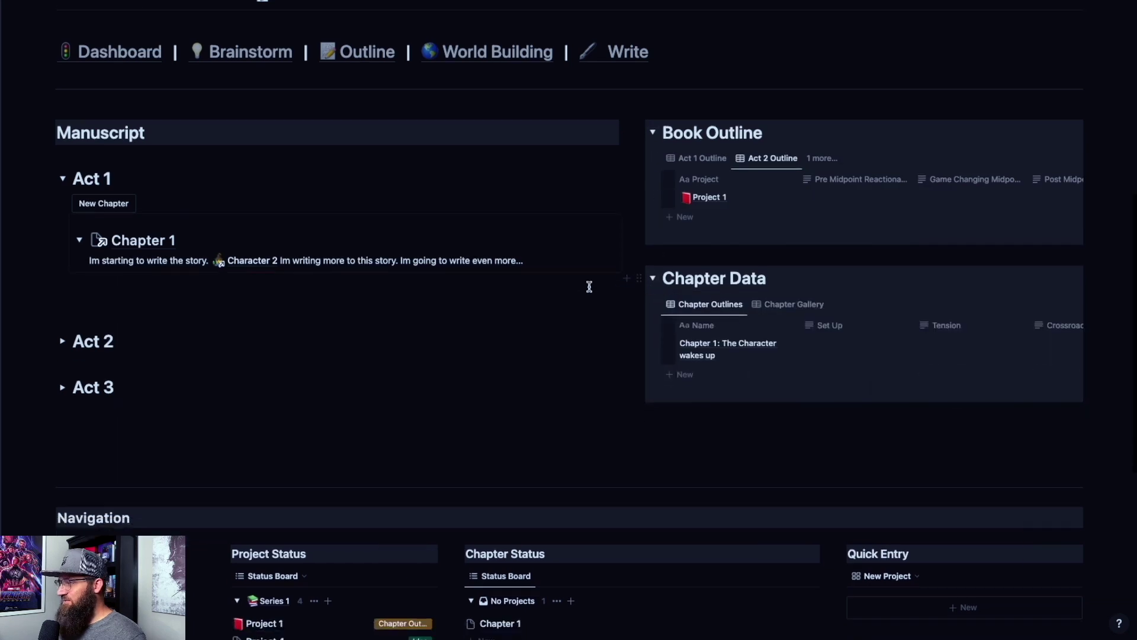
pyautogui.scroll(3, 243, 182)
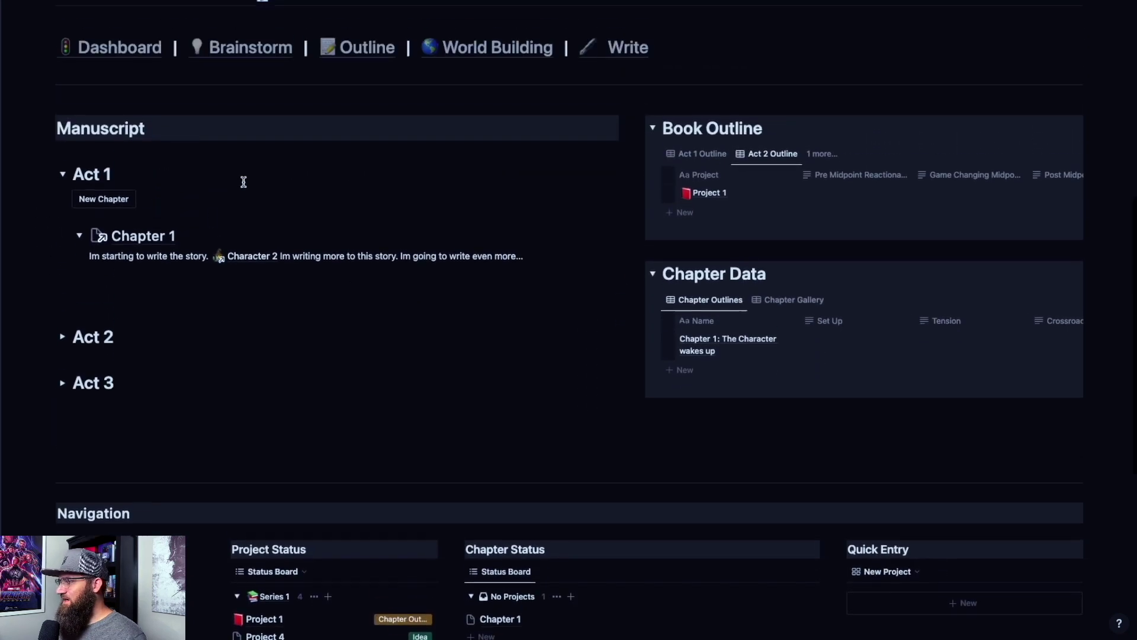
pyautogui.scroll(-4, 660, 337)
pyautogui.scroll(10, 628, 349)
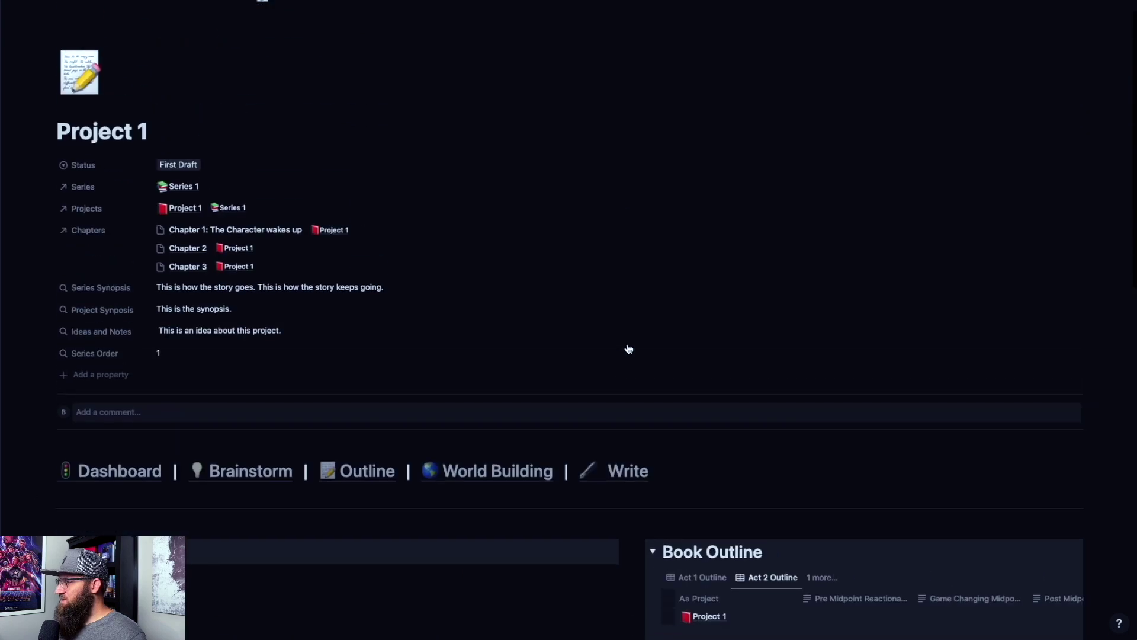
pyautogui.click(379, 482)
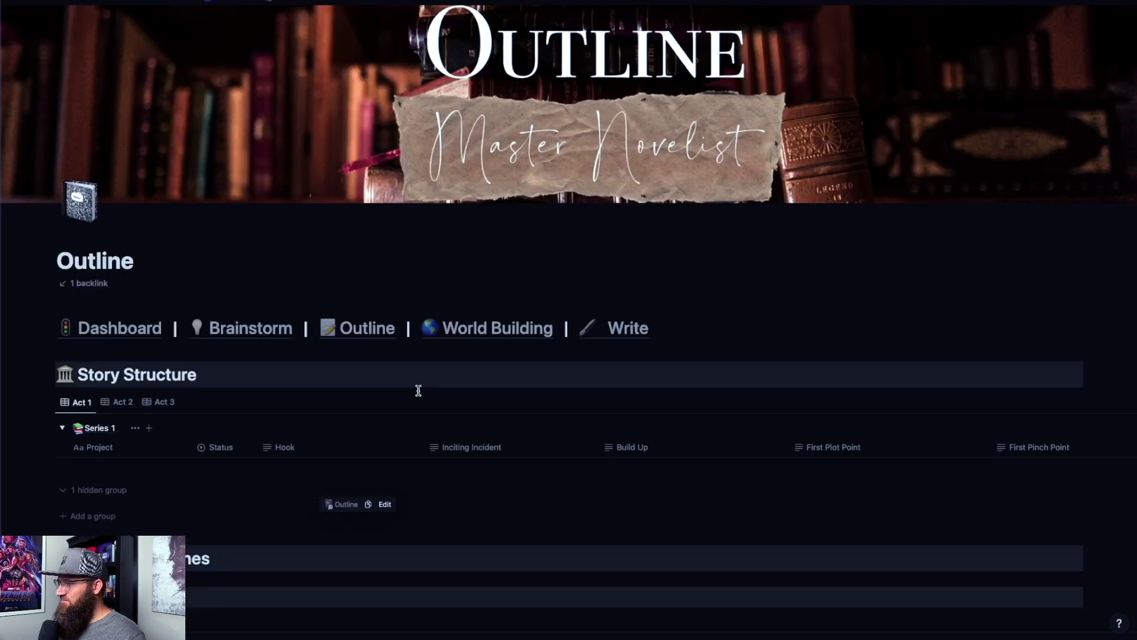
pyautogui.scroll(-3, 596, 330)
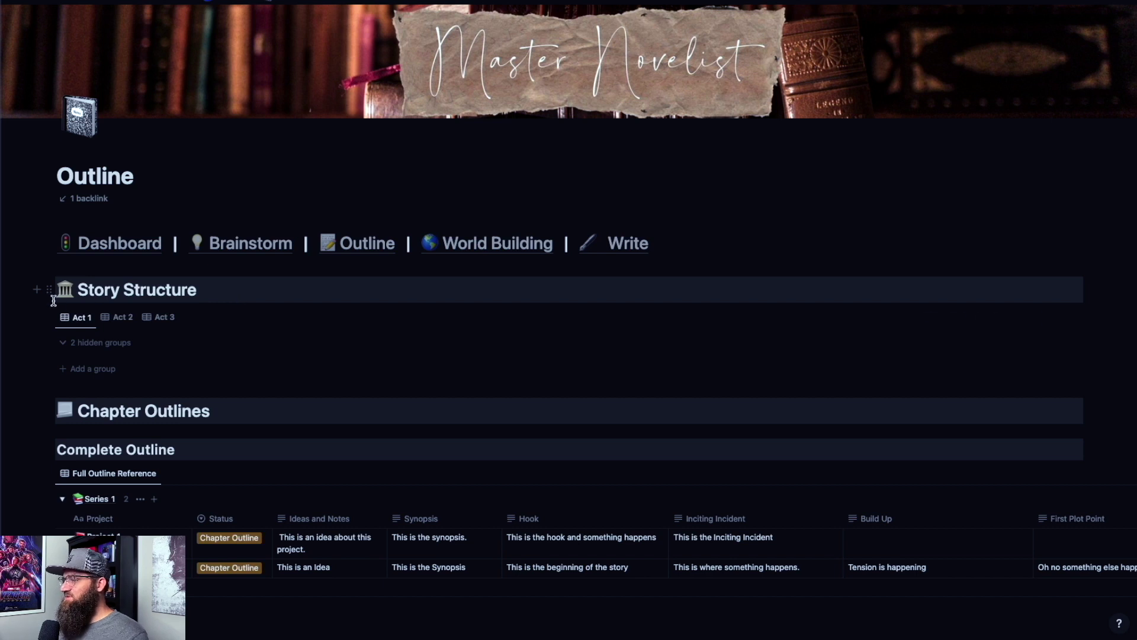
# Step: Set Project 1's status to Outline in the Complete Outline table
pyautogui.click(81, 318)
pyautogui.click(262, 320)
pyautogui.scroll(-2, 282, 419)
pyautogui.click(239, 461)
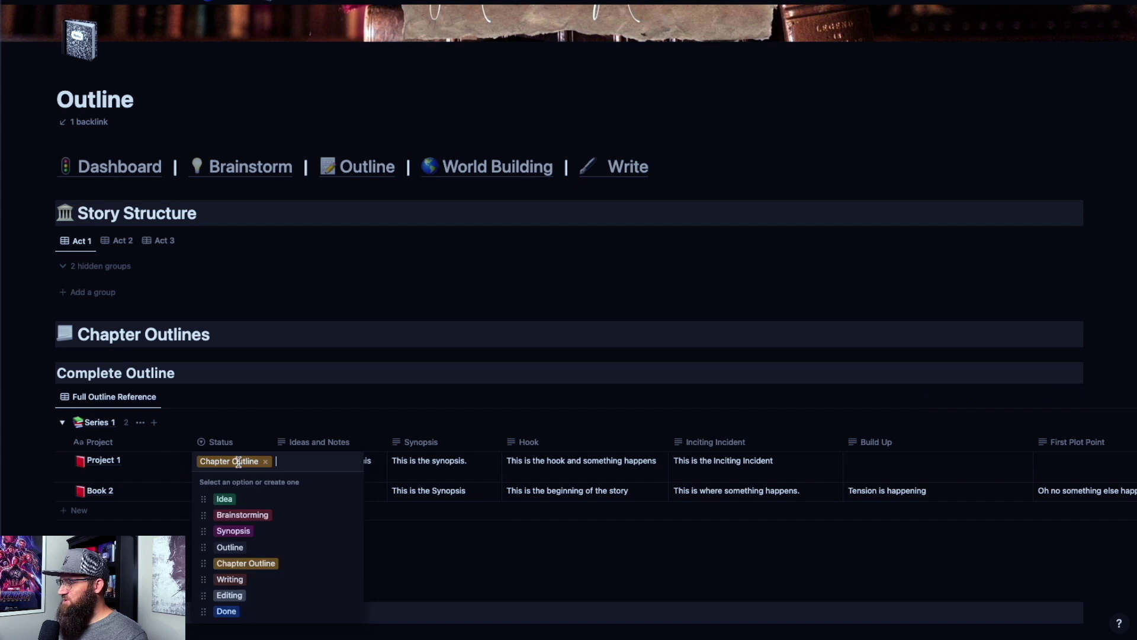
pyautogui.click(243, 547)
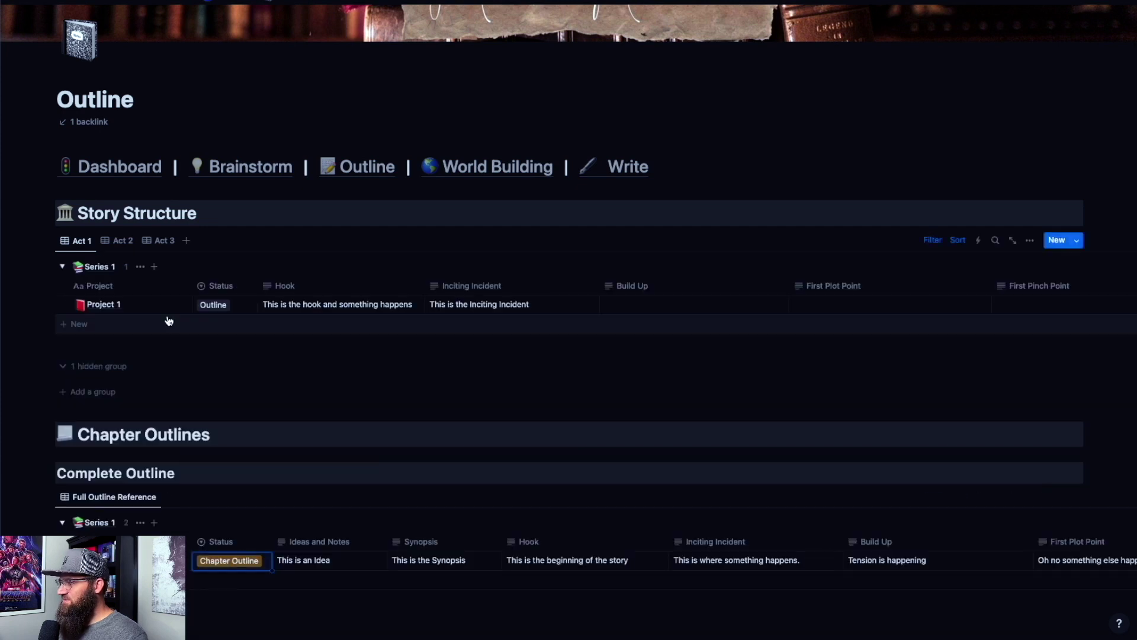
# Step: Rename the Act 1 view of Story Structure as "Dan Harmon Story Circle"
pyautogui.scroll(3, 180, 348)
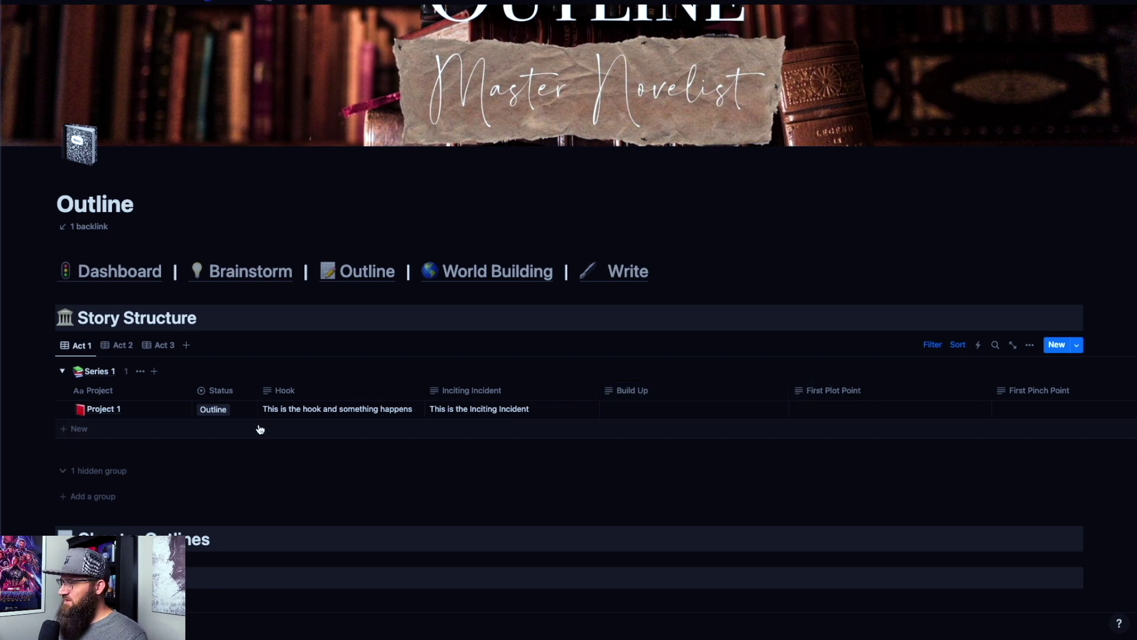
pyautogui.click(82, 349)
pyautogui.click(98, 383)
pyautogui.write('Dan Harmon Strory')
pyautogui.press('BackSpace')
pyautogui.press('BackSpace')
pyautogui.press('BackSpace')
pyautogui.press('BackSpace')
pyautogui.write('ory Circle')
pyautogui.press('Escape')
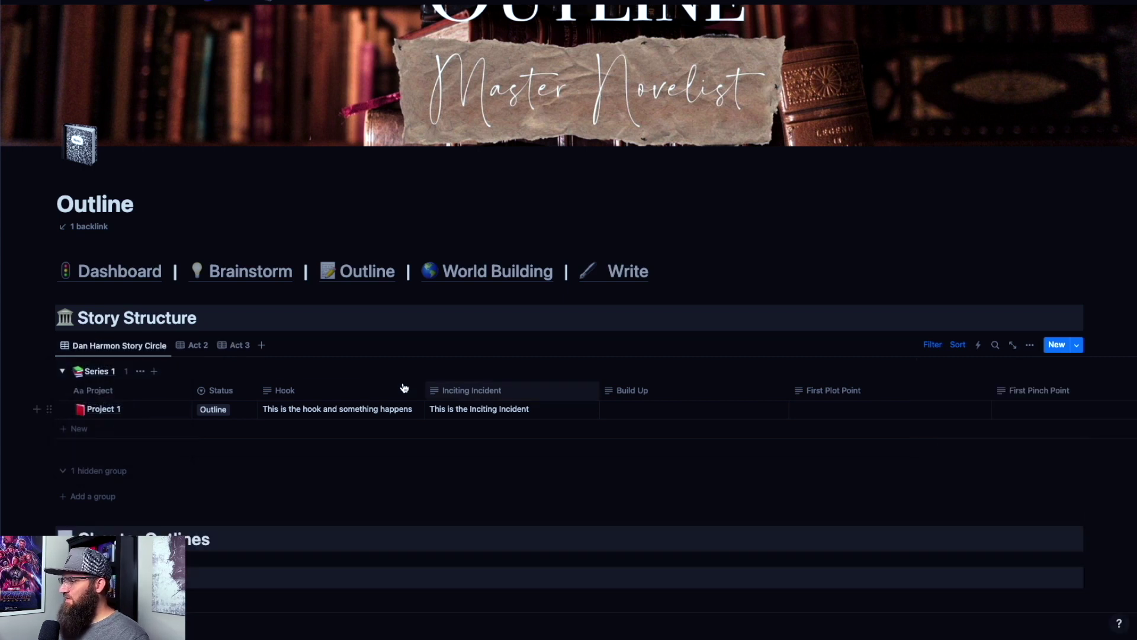
# Step: Try to rename the Hook property in the Story Structure table to "Zone of Comfort"
pyautogui.click(313, 391)
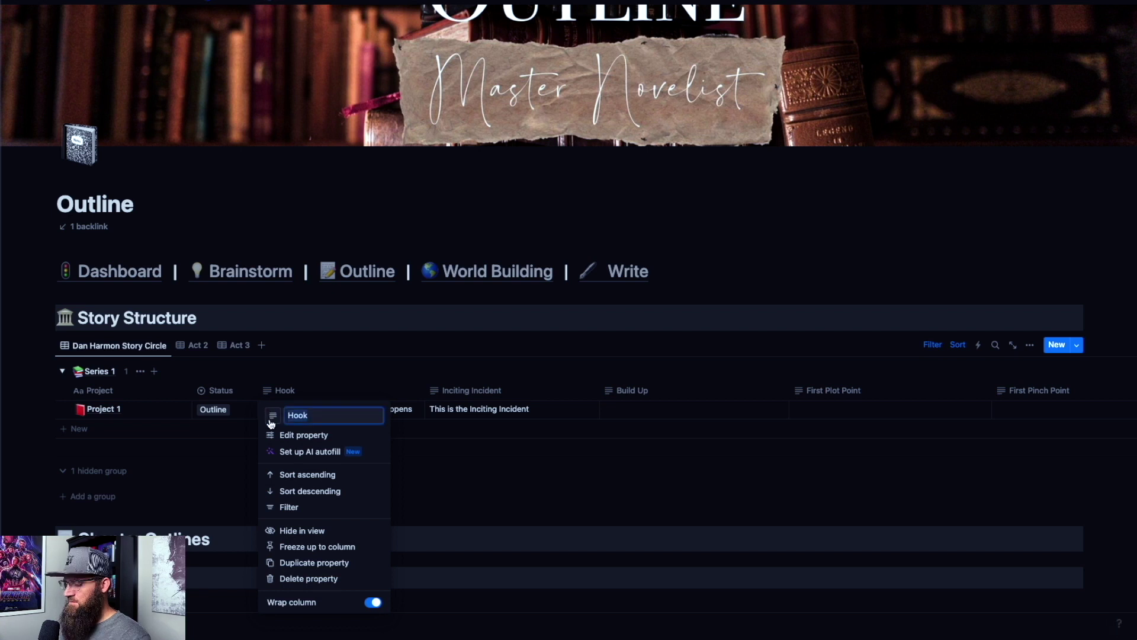
pyautogui.write('Zone of Comfor')
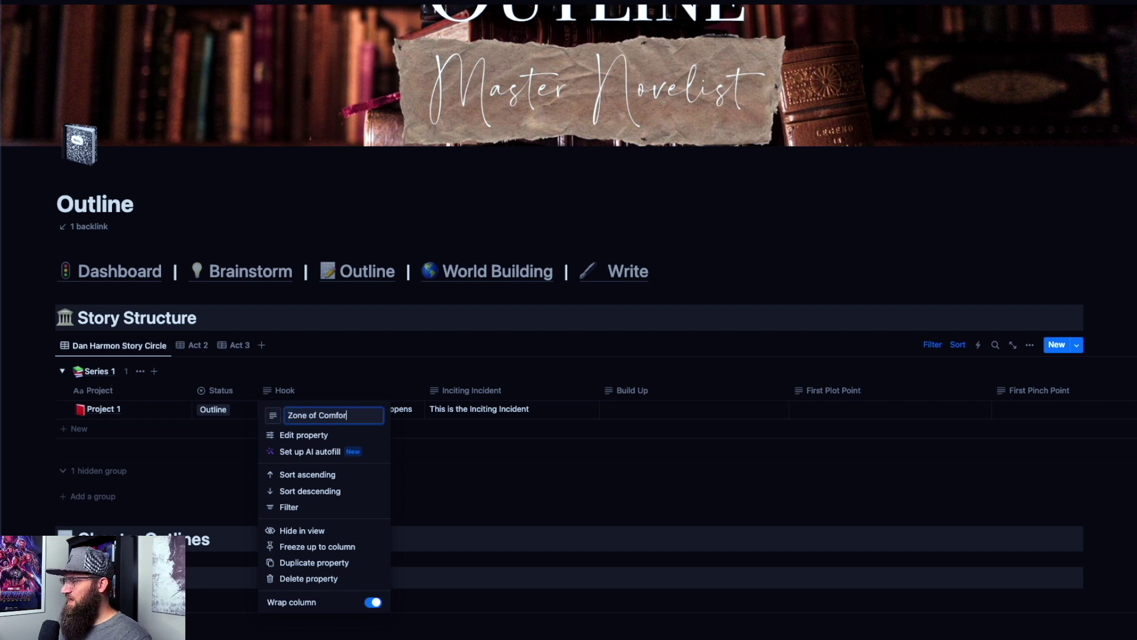
pyautogui.write('t')
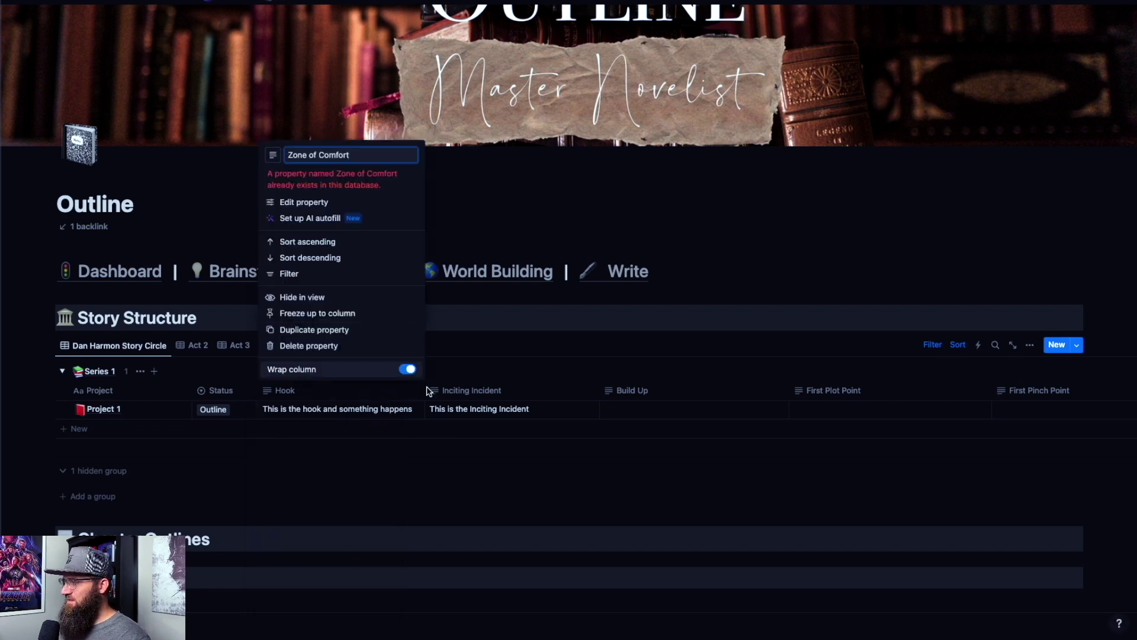
pyautogui.press('BackSpace')
pyautogui.press('BackSpace')
pyautogui.press('BackSpace')
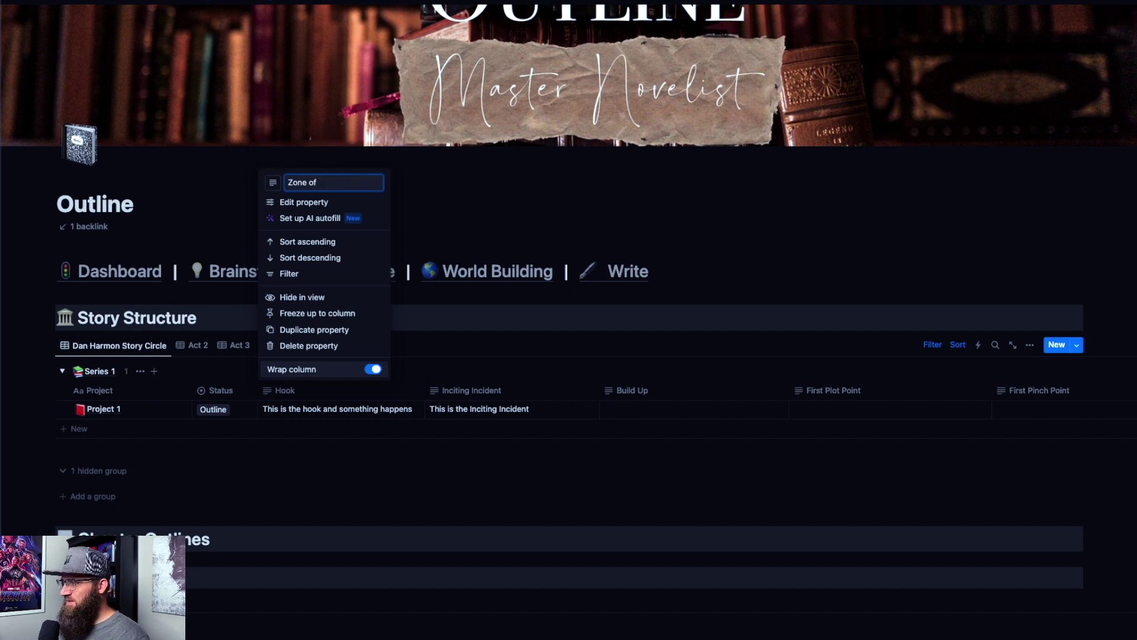
pyautogui.click(385, 469)
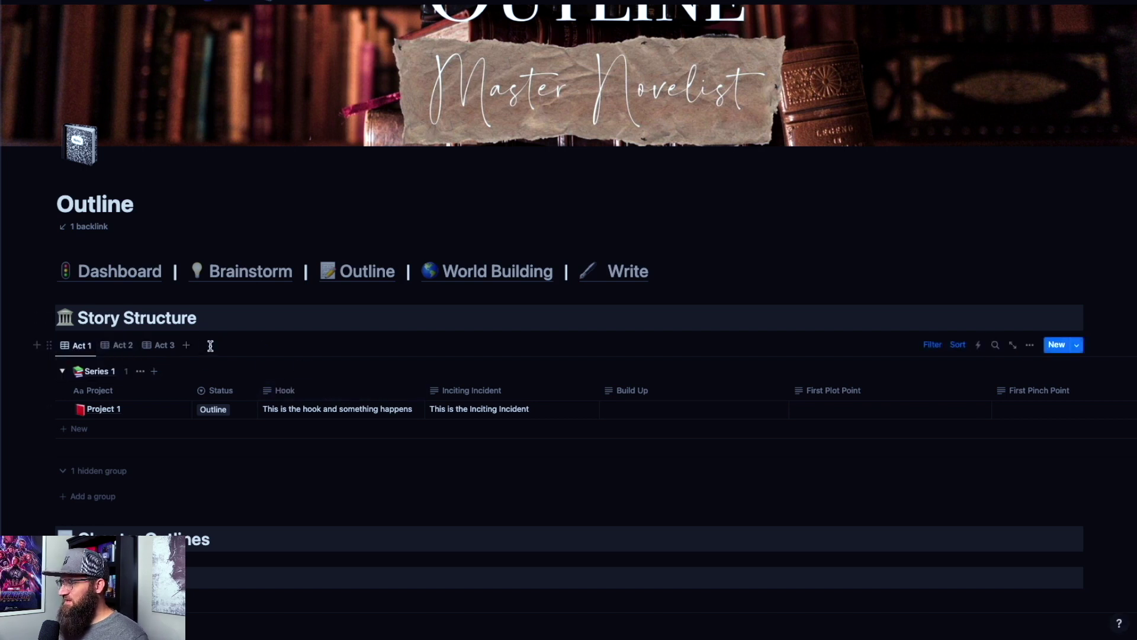
# Step: Add a new table view named "Act 4" to the Story Structure database
pyautogui.click(187, 346)
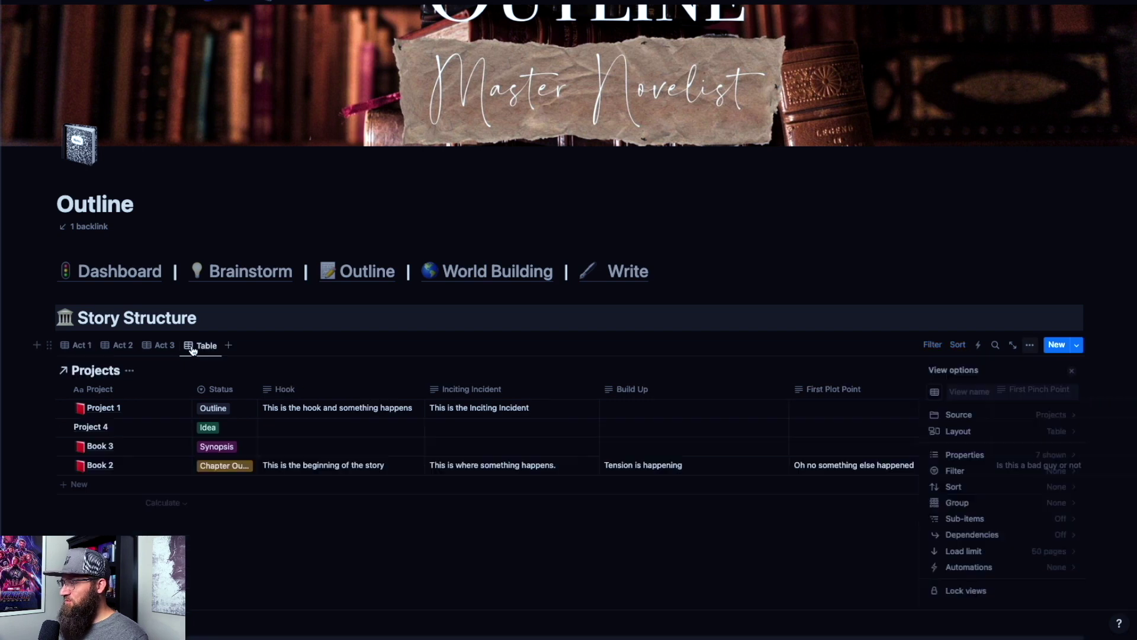
pyautogui.click(978, 387)
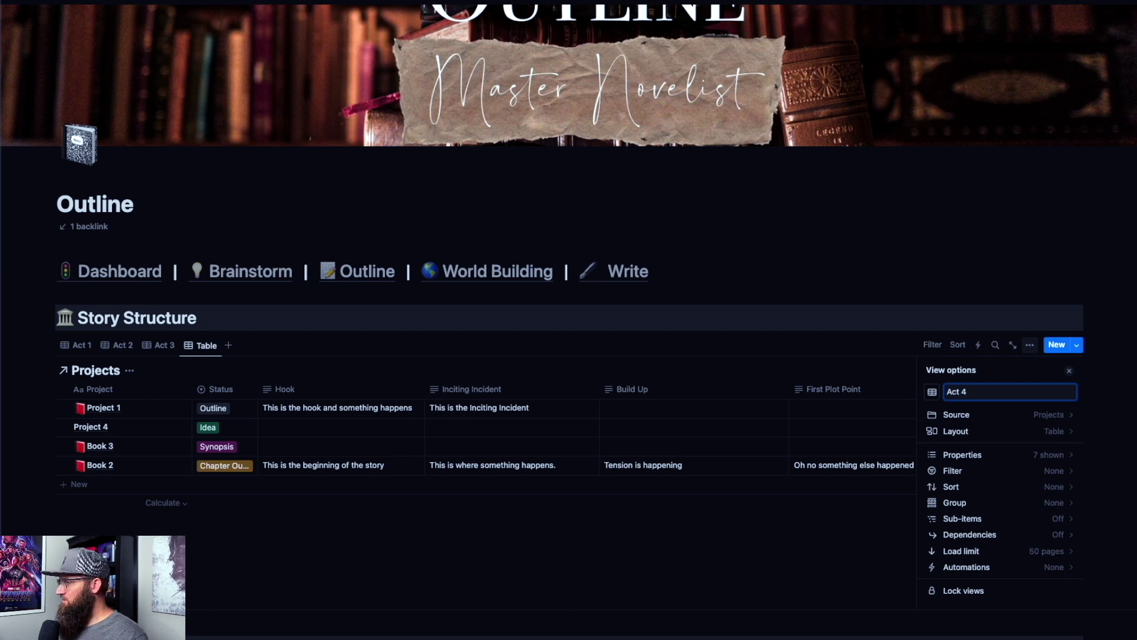
pyautogui.write('Act 4')
pyautogui.click(825, 346)
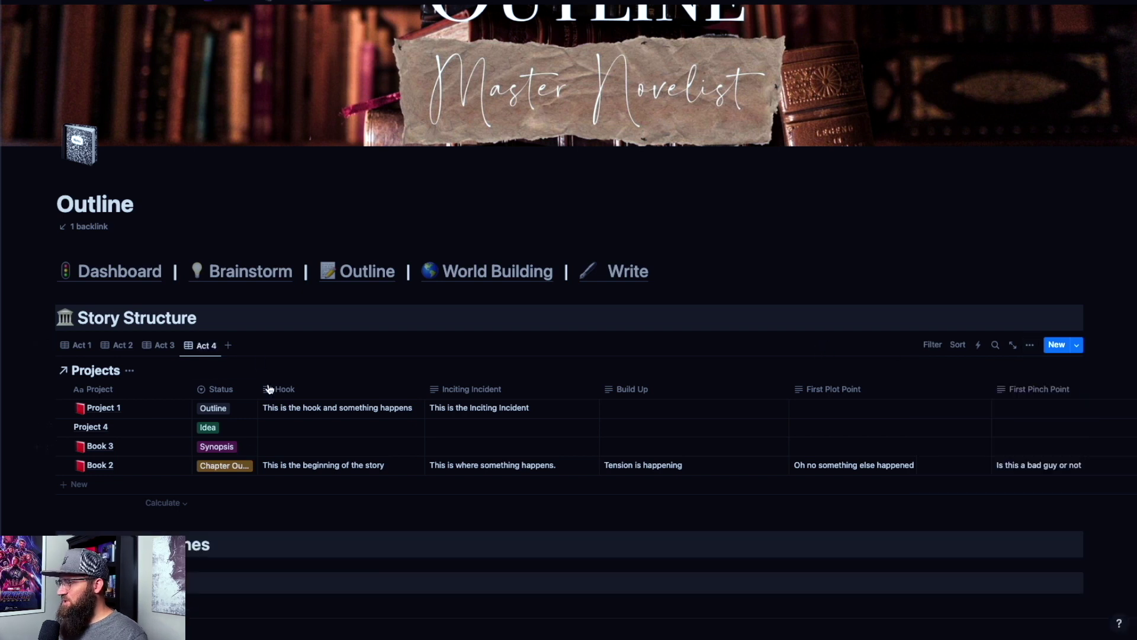
# Step: Hide the Hook, Inciting Incident, Build Up, First Plot Point and First Pinch Point columns in the Act 4 view
pyautogui.hscroll(1, 305, 402)
pyautogui.hscroll(-2, 305, 400)
pyautogui.click(309, 391)
pyautogui.click(302, 529)
pyautogui.click(350, 391)
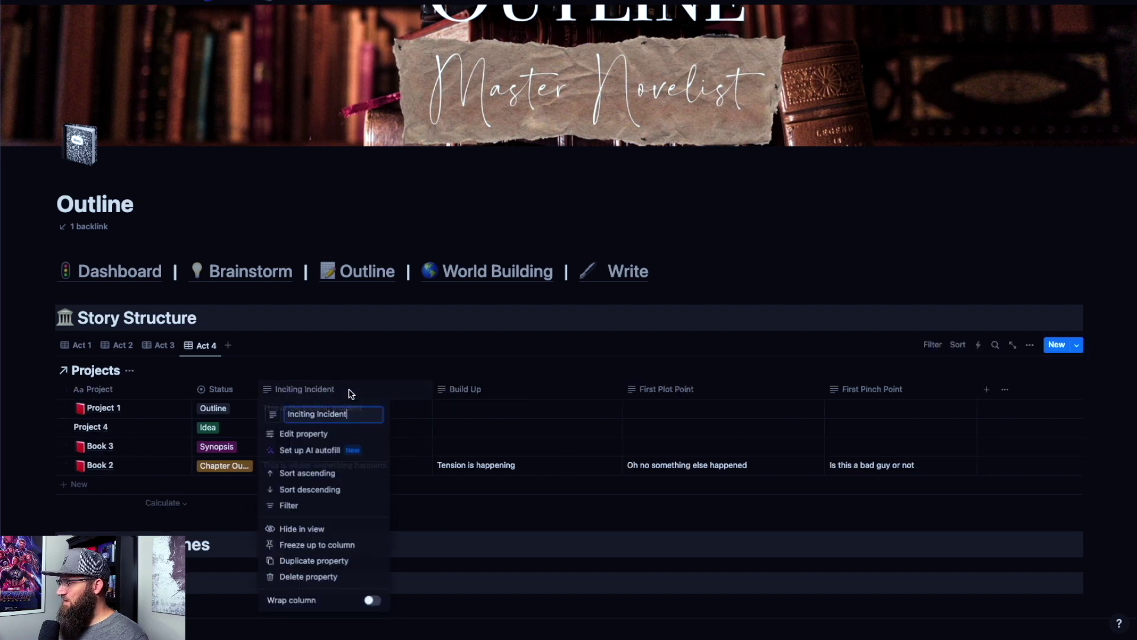
pyautogui.click(340, 535)
pyautogui.click(335, 390)
pyautogui.click(302, 529)
pyautogui.click(396, 386)
pyautogui.click(344, 531)
pyautogui.click(331, 389)
pyautogui.click(348, 534)
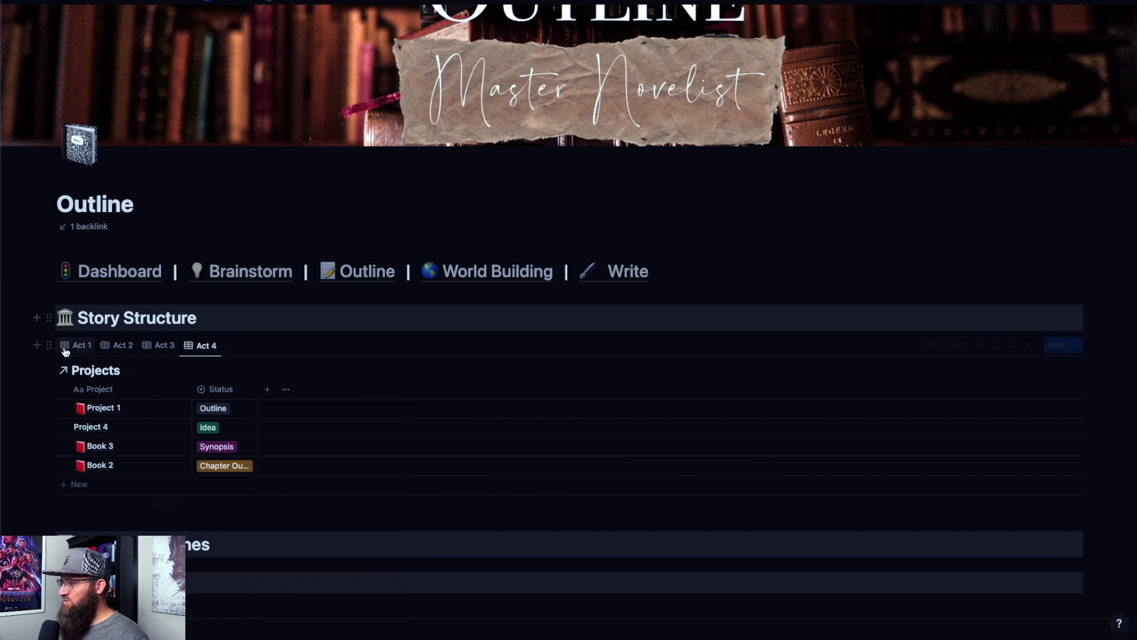
# Step: Show the Inciting Incident property in the Act 4 view of Story Structure and hide it again
pyautogui.click(287, 390)
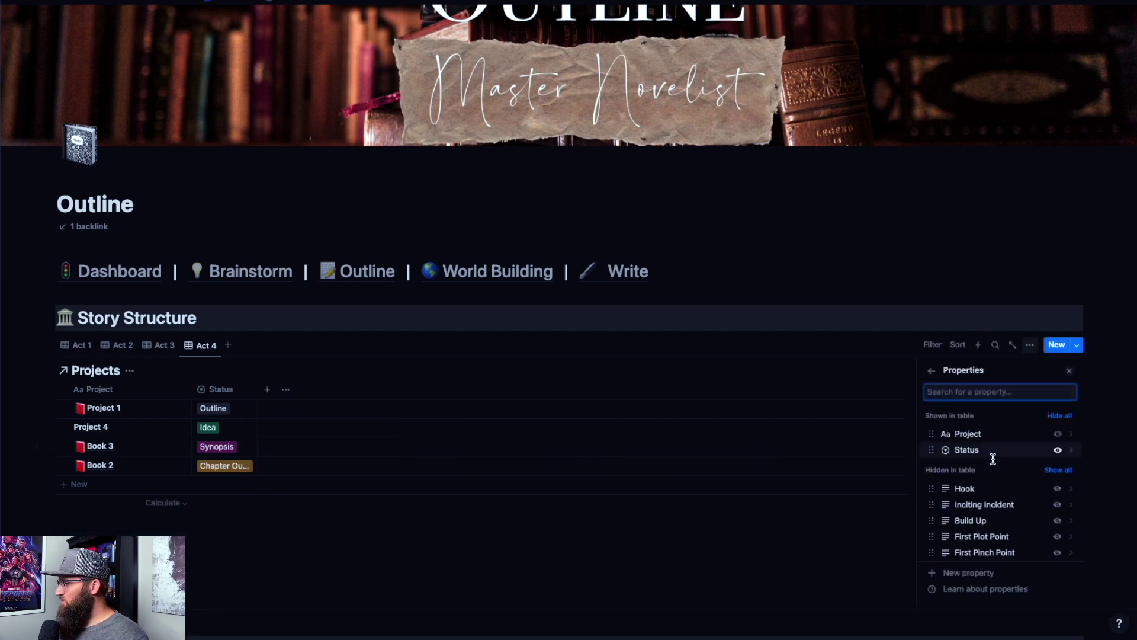
pyautogui.scroll(-1, 991, 498)
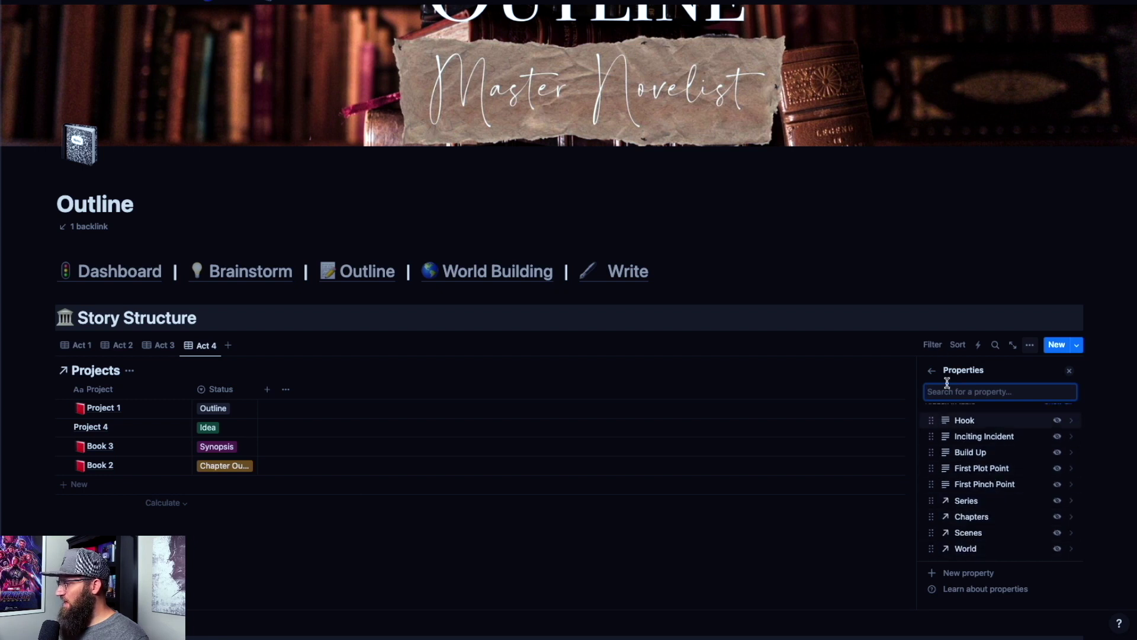
pyautogui.scroll(1, 974, 491)
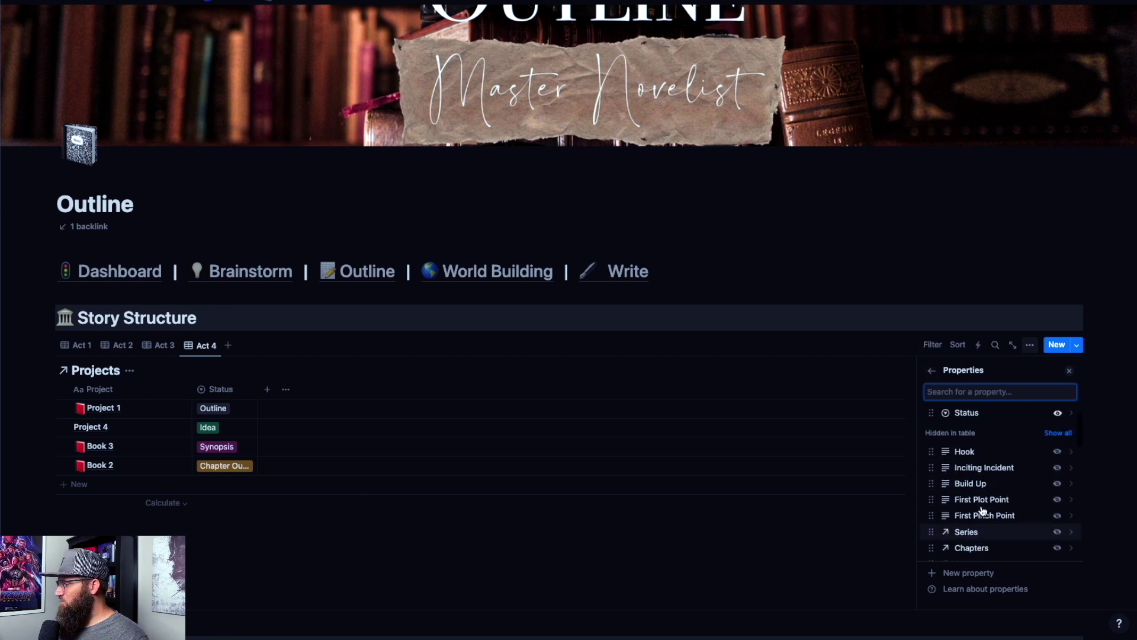
pyautogui.click(1057, 468)
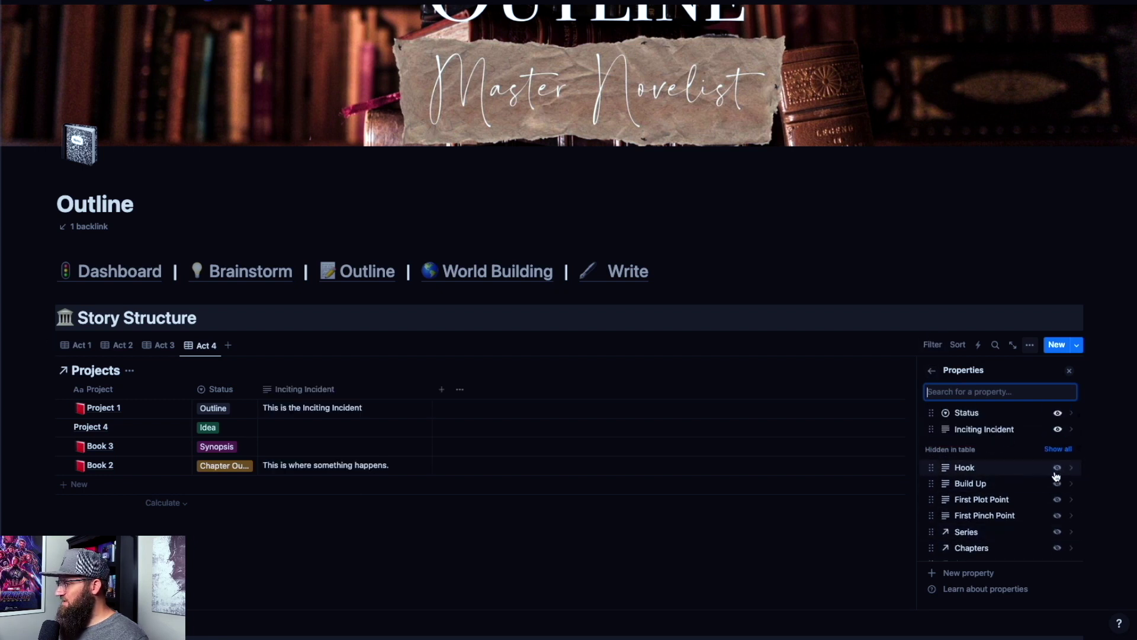
pyautogui.click(1058, 429)
pyautogui.click(931, 370)
pyautogui.press('Escape')
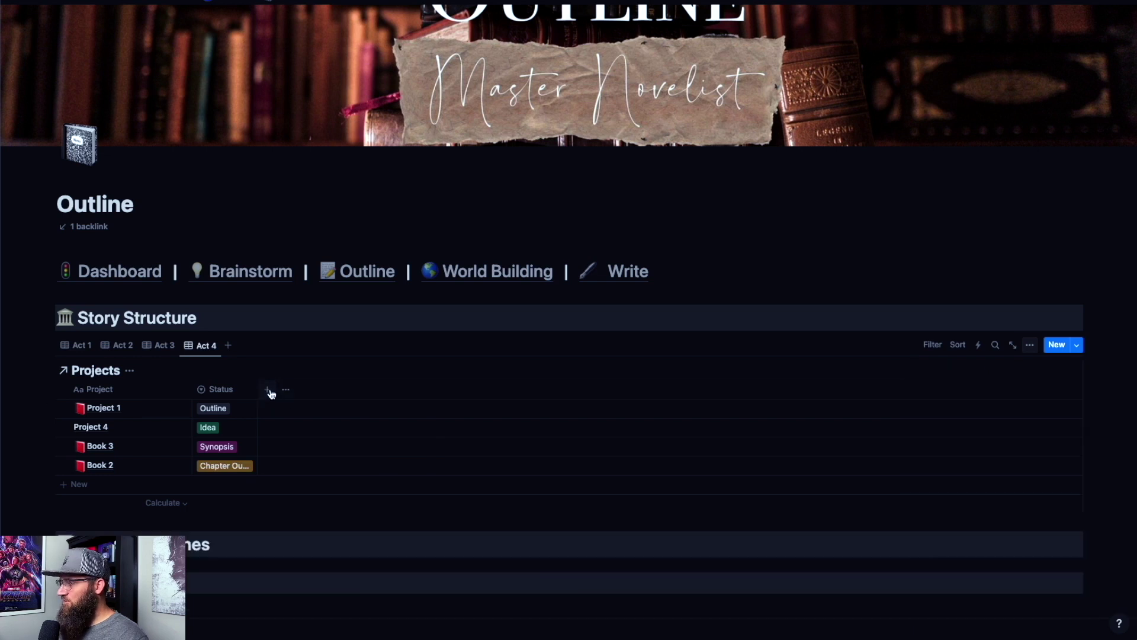
# Step: Add a text property named "New Story Beat" to the Act 4 view of Story Structure
pyautogui.click(267, 390)
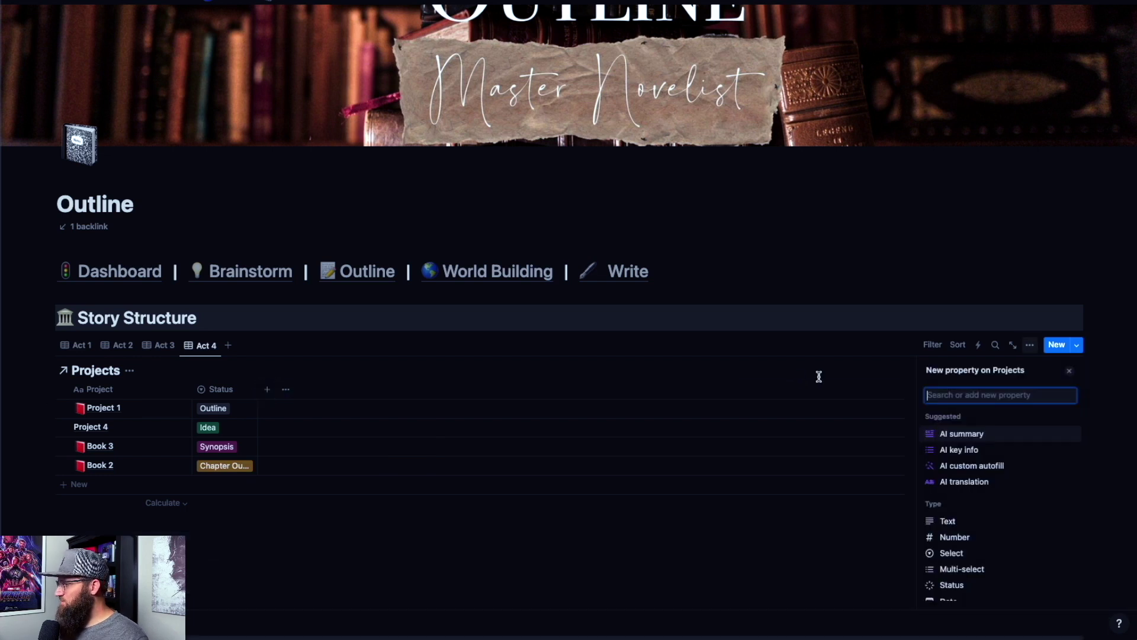
pyautogui.scroll(-1, 990, 503)
pyautogui.click(980, 504)
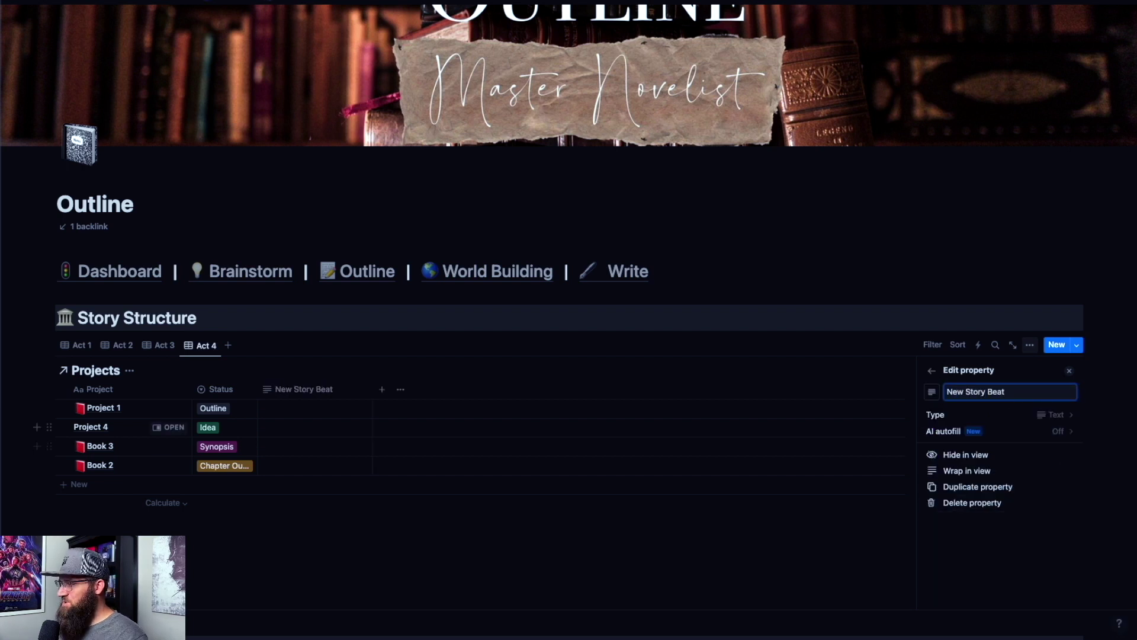
pyautogui.click(444, 370)
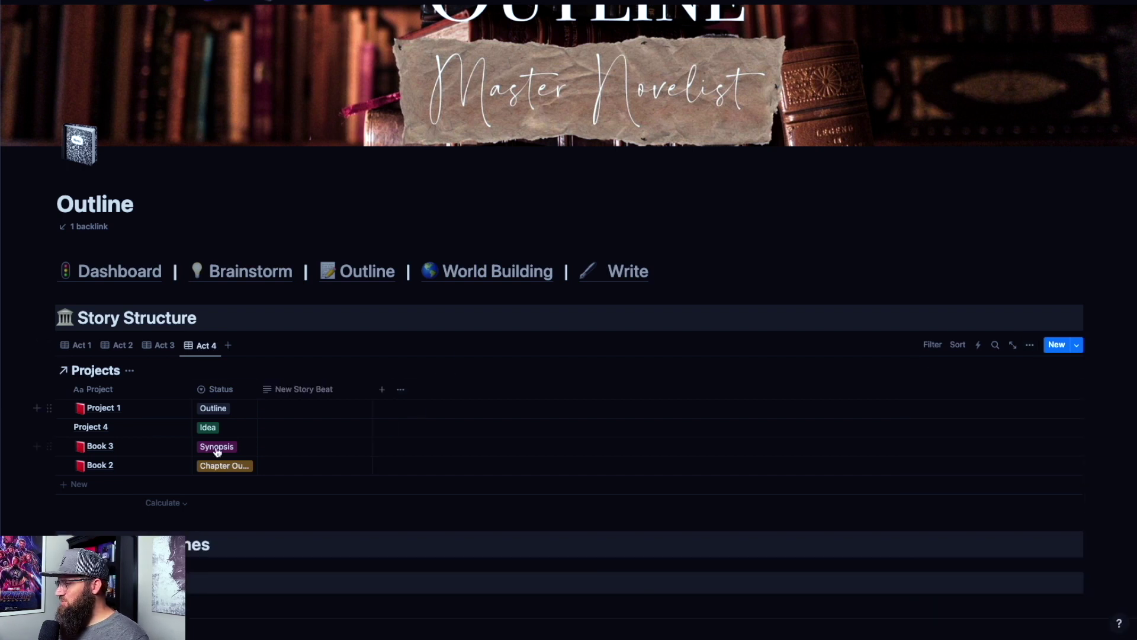
# Step: Show the New Story Beat property in the Full Outline Reference table and place its column between Disaster and Dark Moment
pyautogui.scroll(-4, 325, 414)
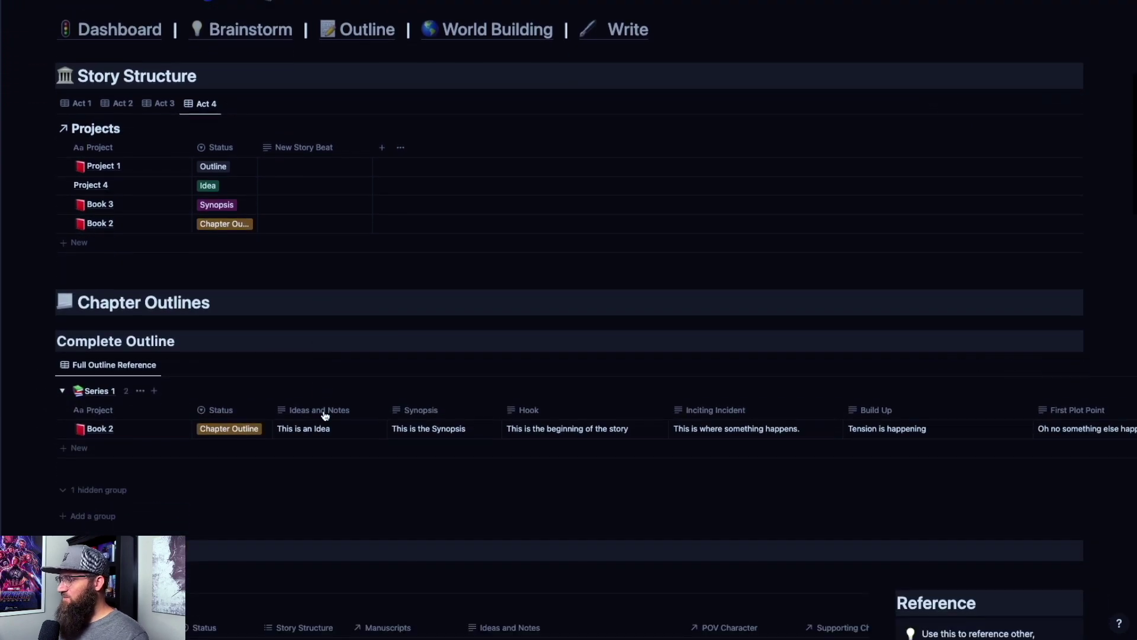
pyautogui.scroll(-3, 317, 367)
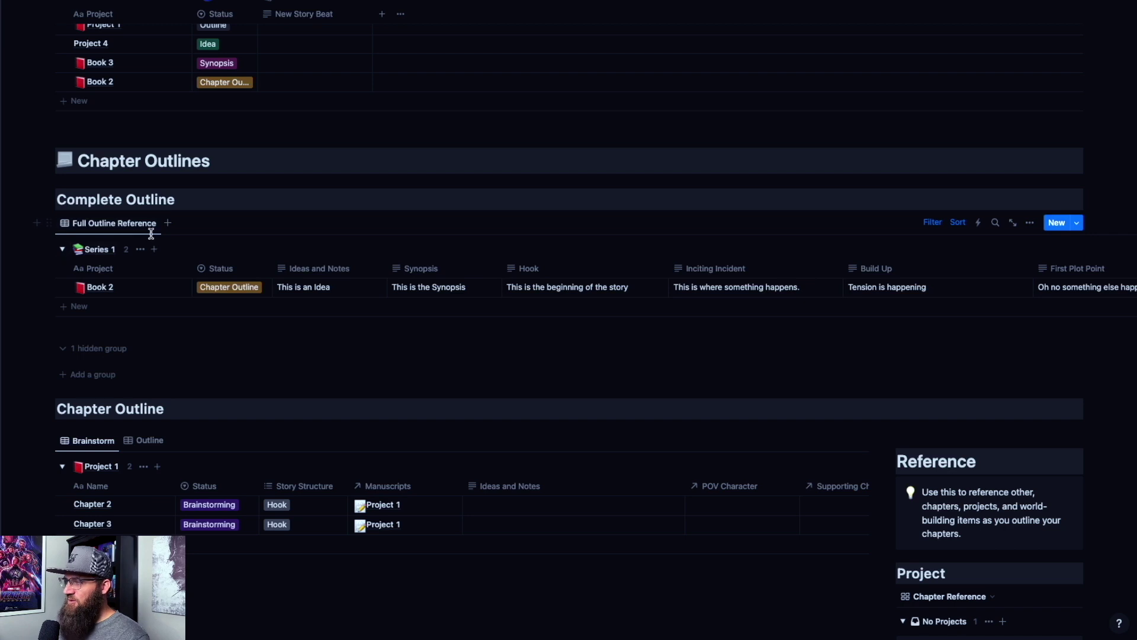
pyautogui.hscroll(10, 338, 275)
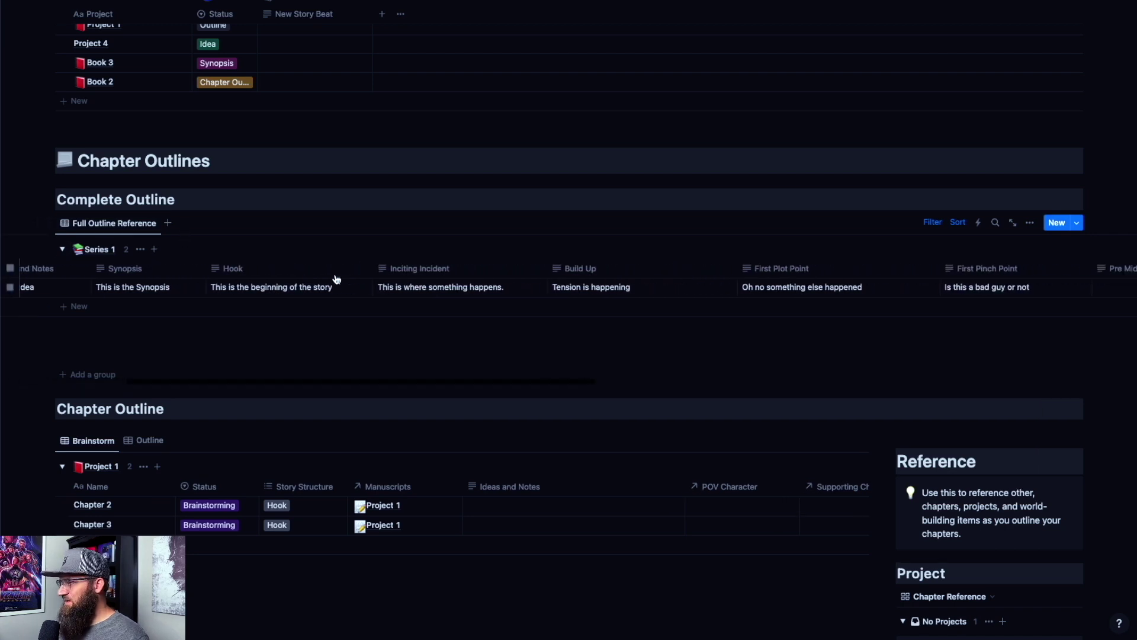
pyautogui.hscroll(12, 335, 278)
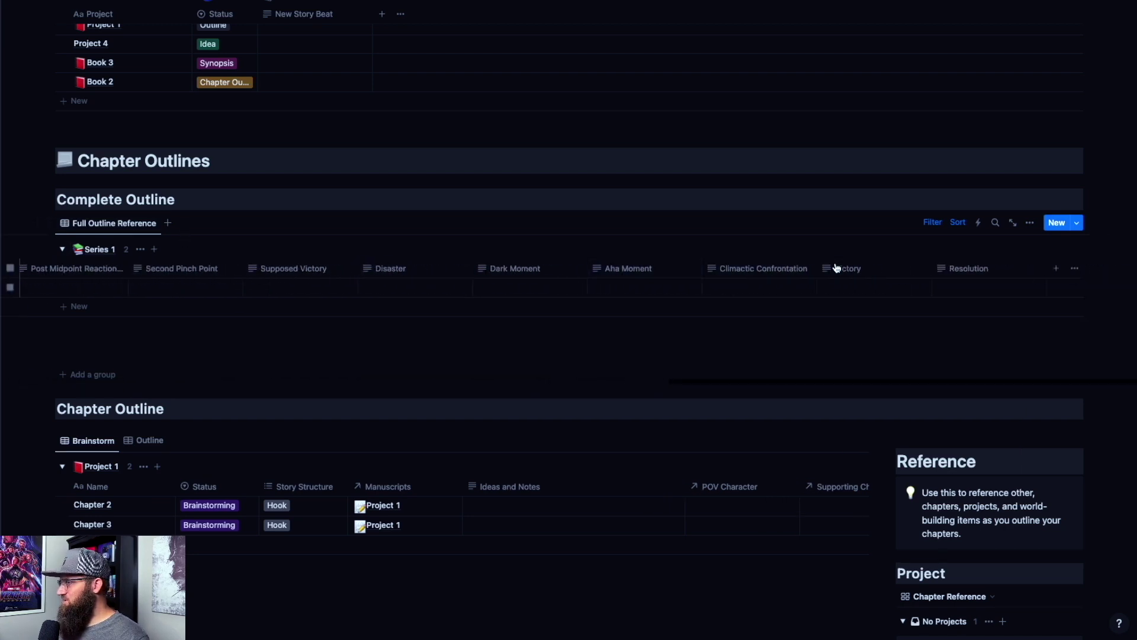
pyautogui.click(1072, 269)
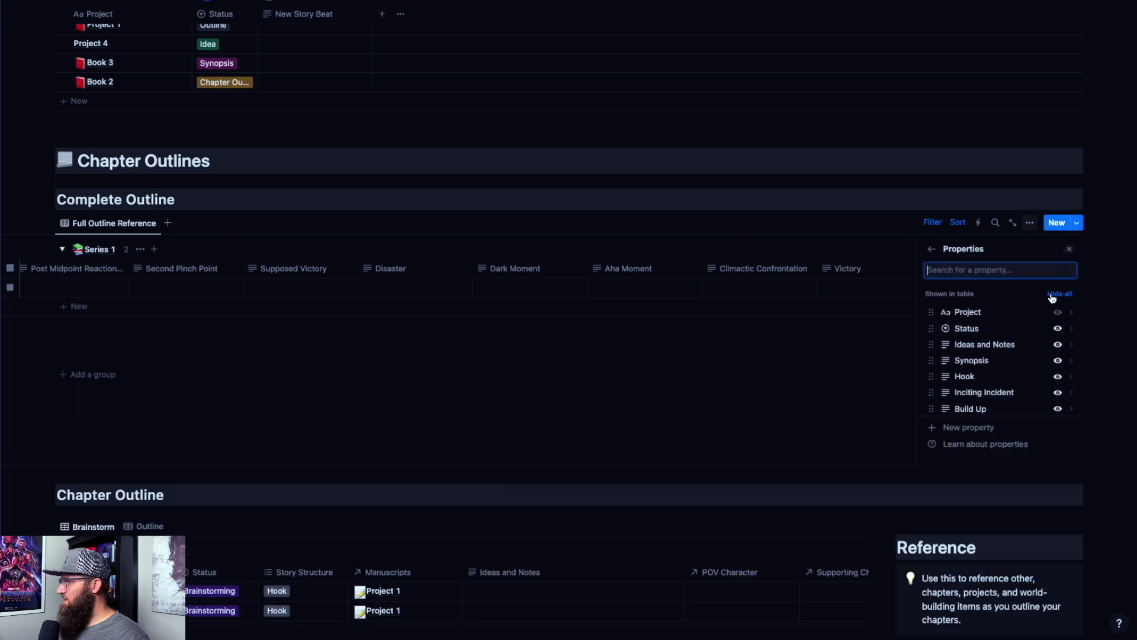
pyautogui.scroll(-5, 1000, 355)
pyautogui.scroll(-5, 1000, 353)
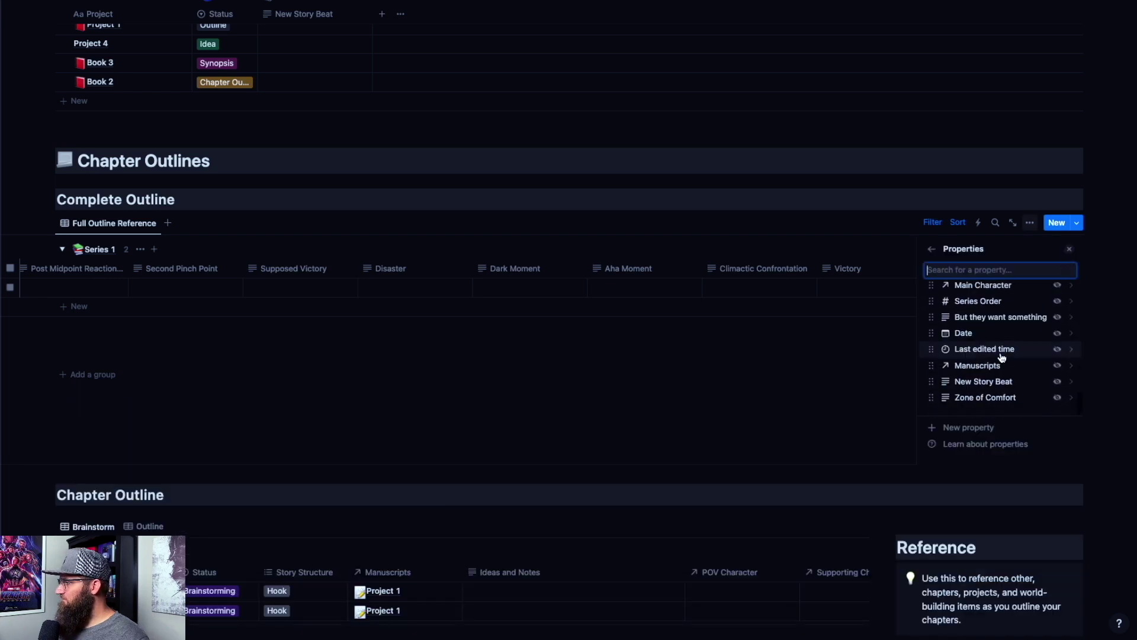
pyautogui.click(1058, 384)
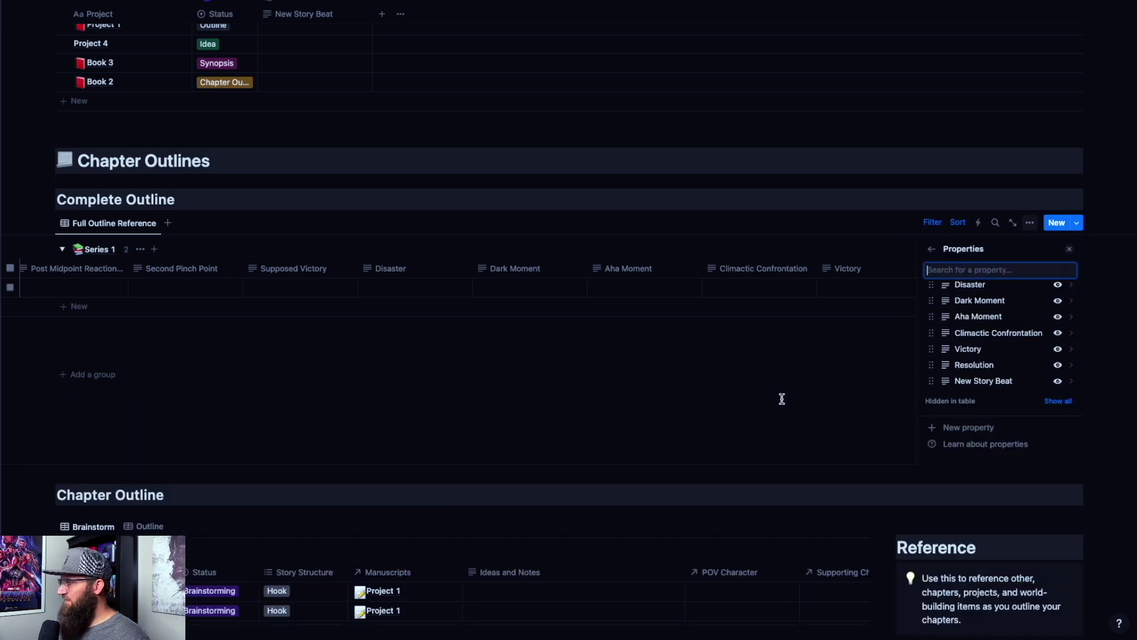
pyautogui.click(782, 399)
pyautogui.moveTo(1044, 277); pyautogui.dragTo(518, 269)
# Step: Delete the New Story Beat property from the Projects database
pyautogui.click(519, 271)
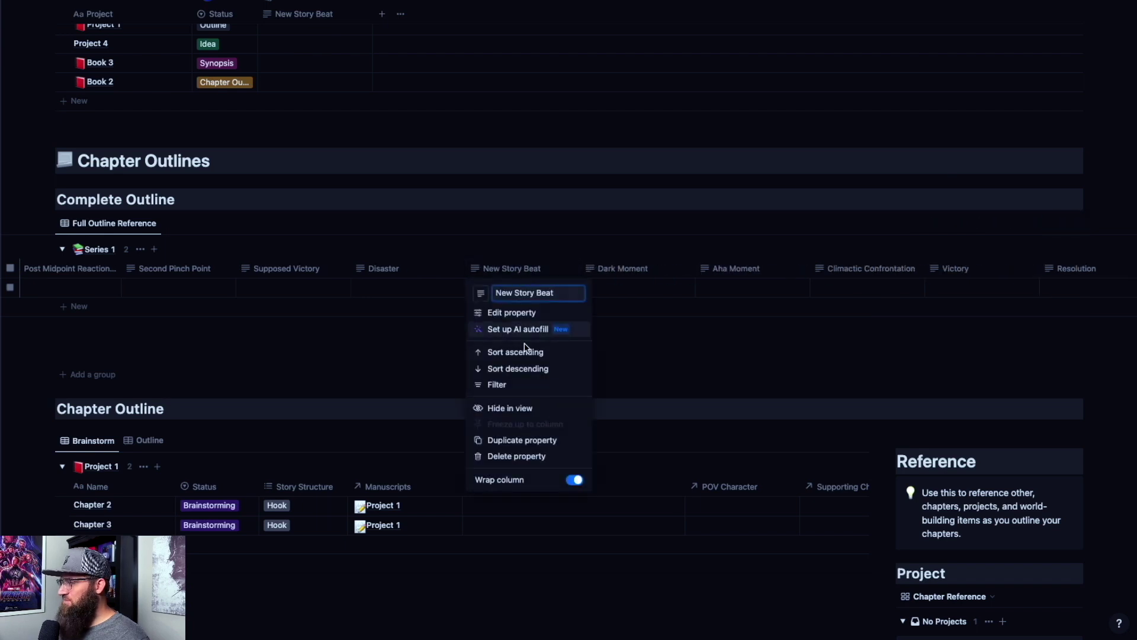
pyautogui.click(512, 456)
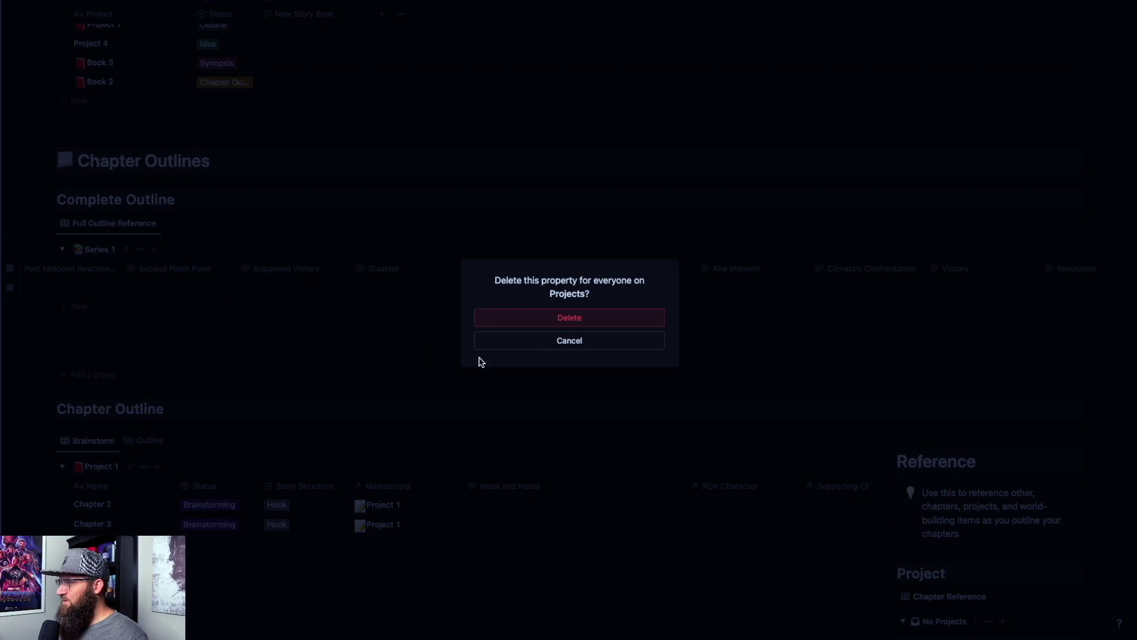
pyautogui.click(577, 319)
# Step: Open the Book 2 project from the Complete Outline table and review its full property list
pyautogui.scroll(4, 475, 320)
pyautogui.scroll(2, 473, 316)
pyautogui.scroll(-2, 437, 488)
pyautogui.hscroll(-8, 478, 470)
pyautogui.hscroll(-8, 477, 471)
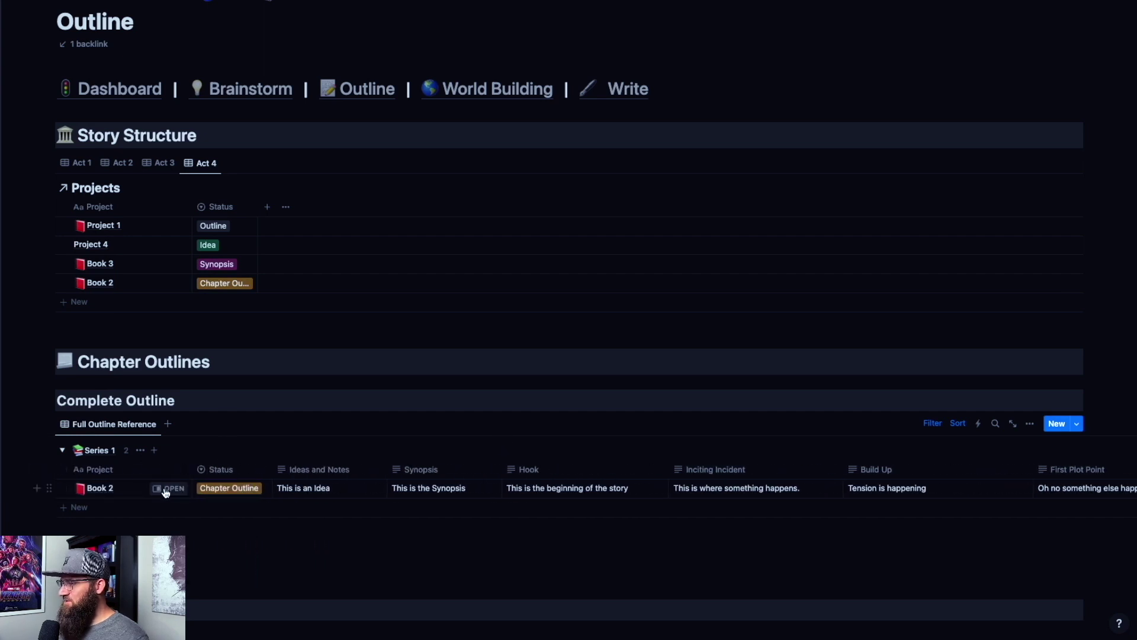
pyautogui.click(172, 488)
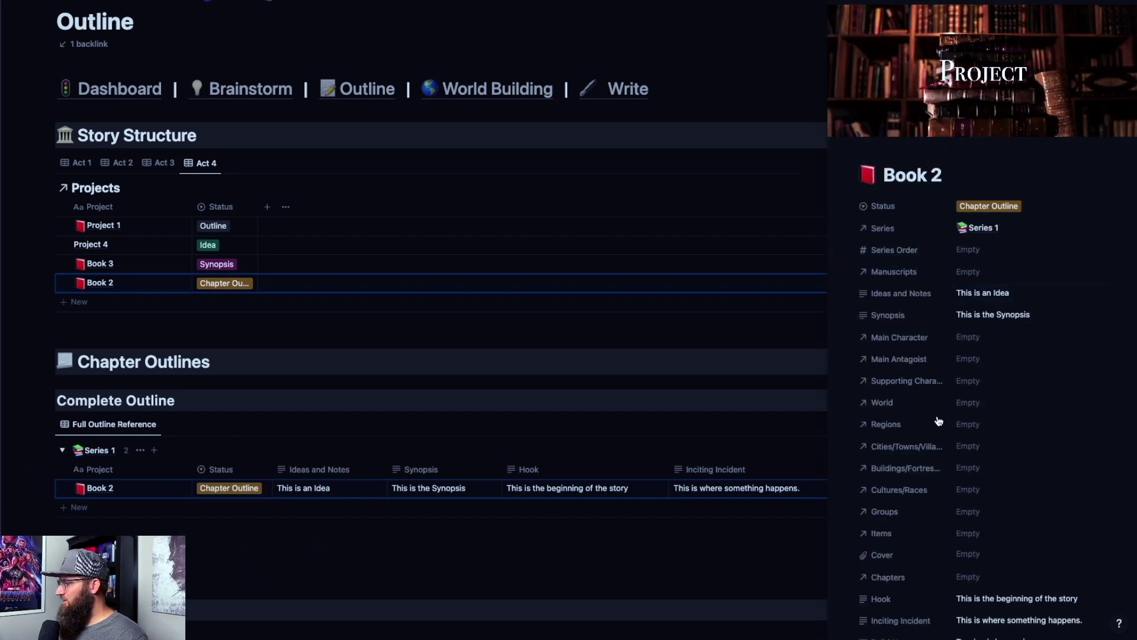
pyautogui.scroll(-10, 938, 421)
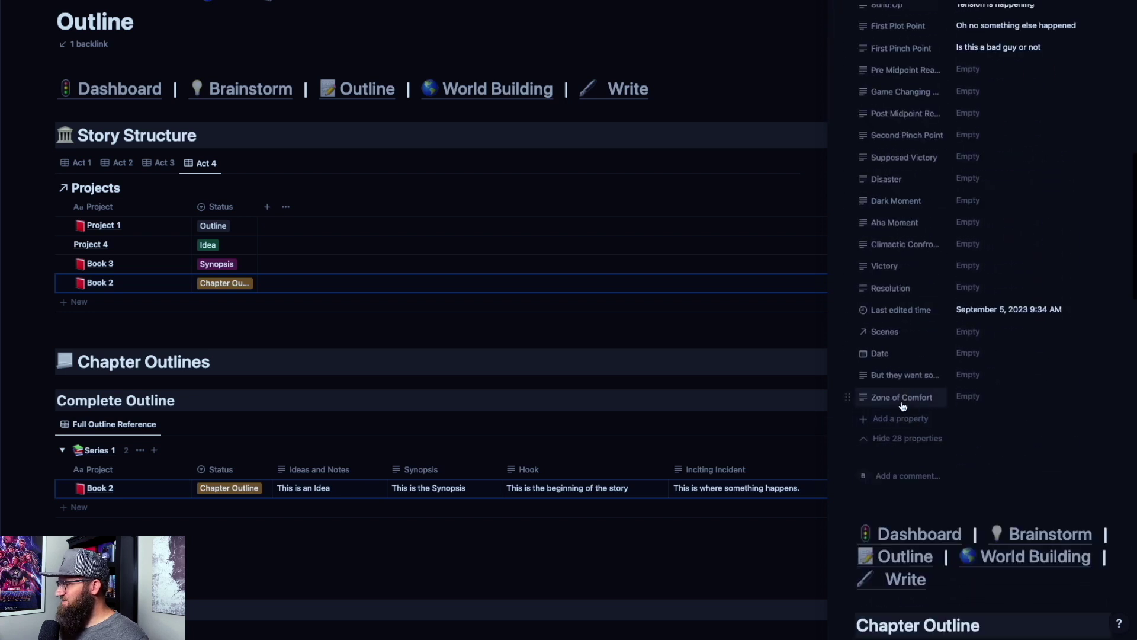
pyautogui.scroll(10, 910, 404)
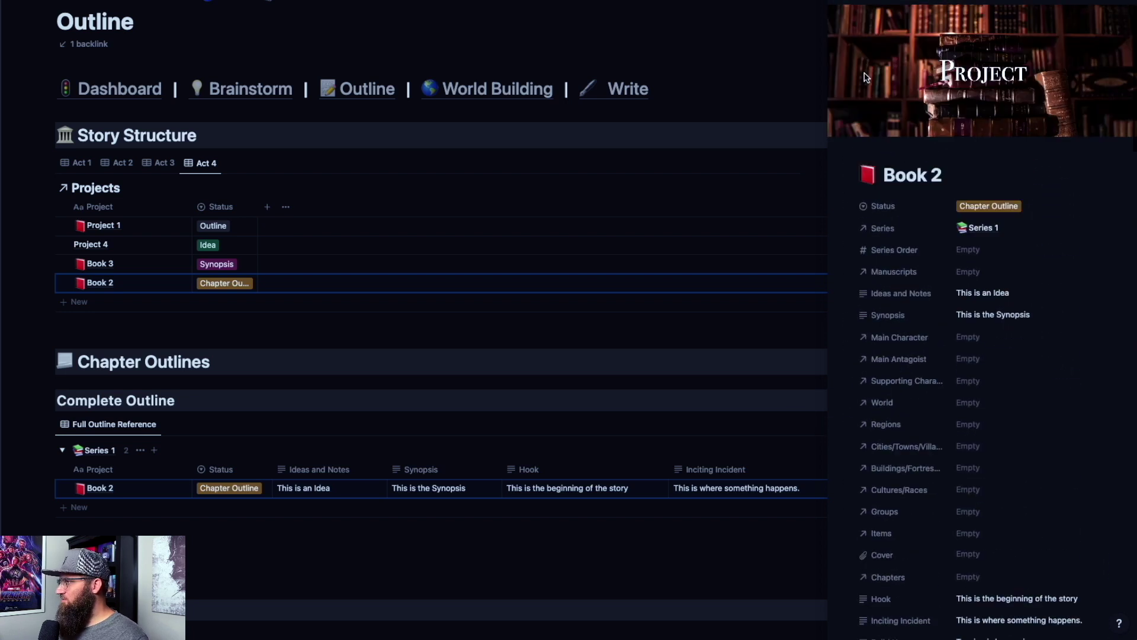
# Step: Rename Book 2's Hook property as "Zone"
pyautogui.scroll(-3, 896, 538)
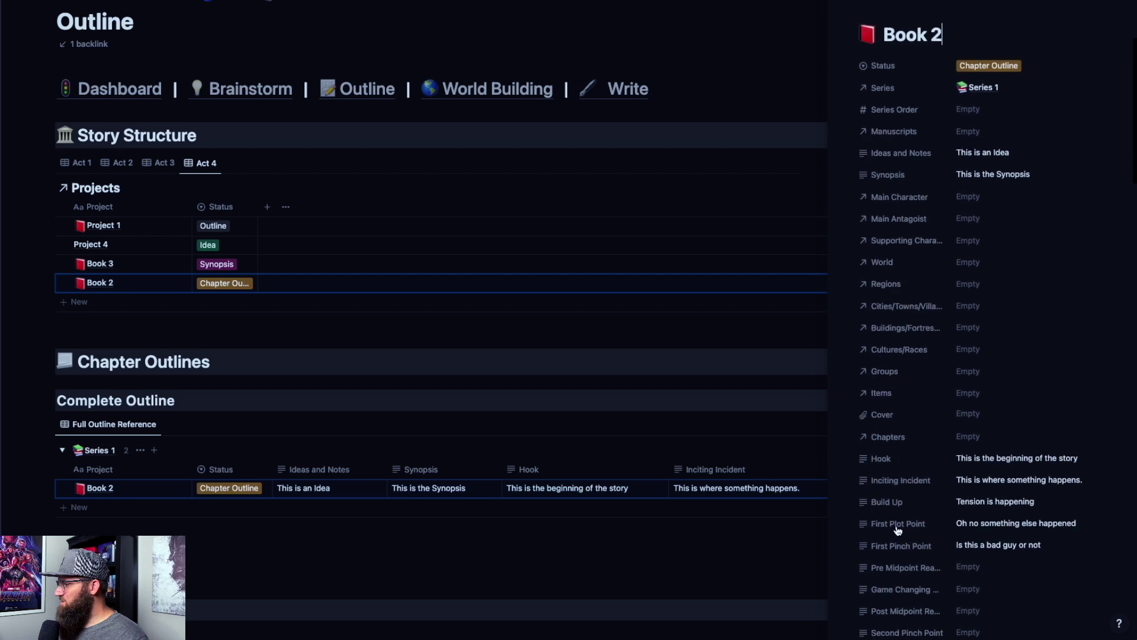
pyautogui.click(886, 460)
pyautogui.click(885, 475)
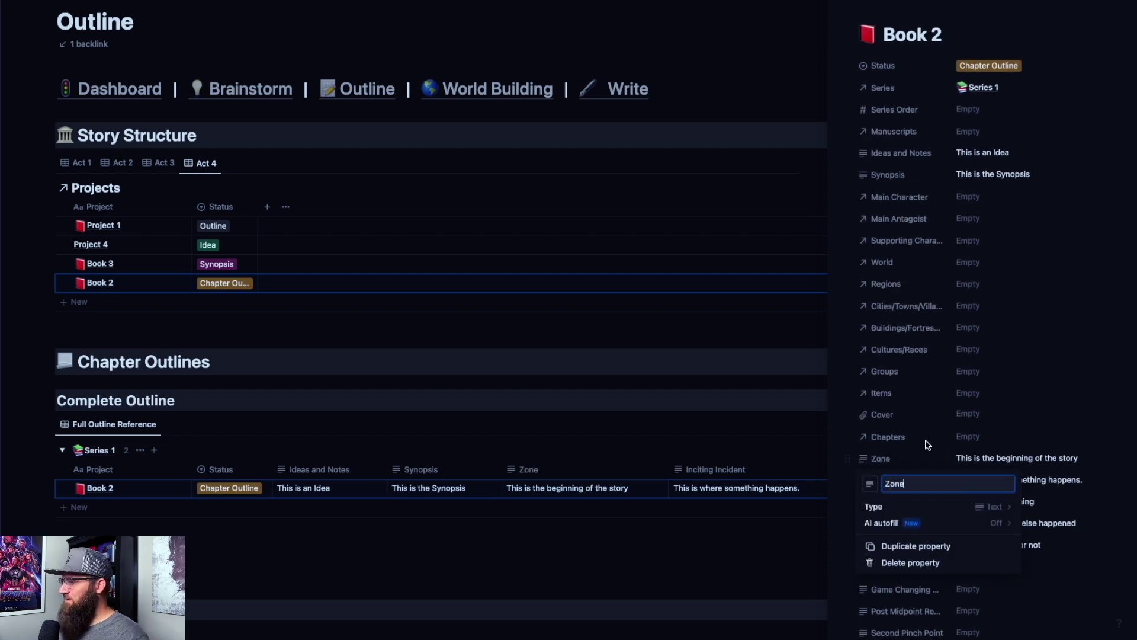
pyautogui.press('Return')
# Step: Switch Story Structure to the Act 1 view and rename its Zone property back to "Hook"
pyautogui.click(80, 164)
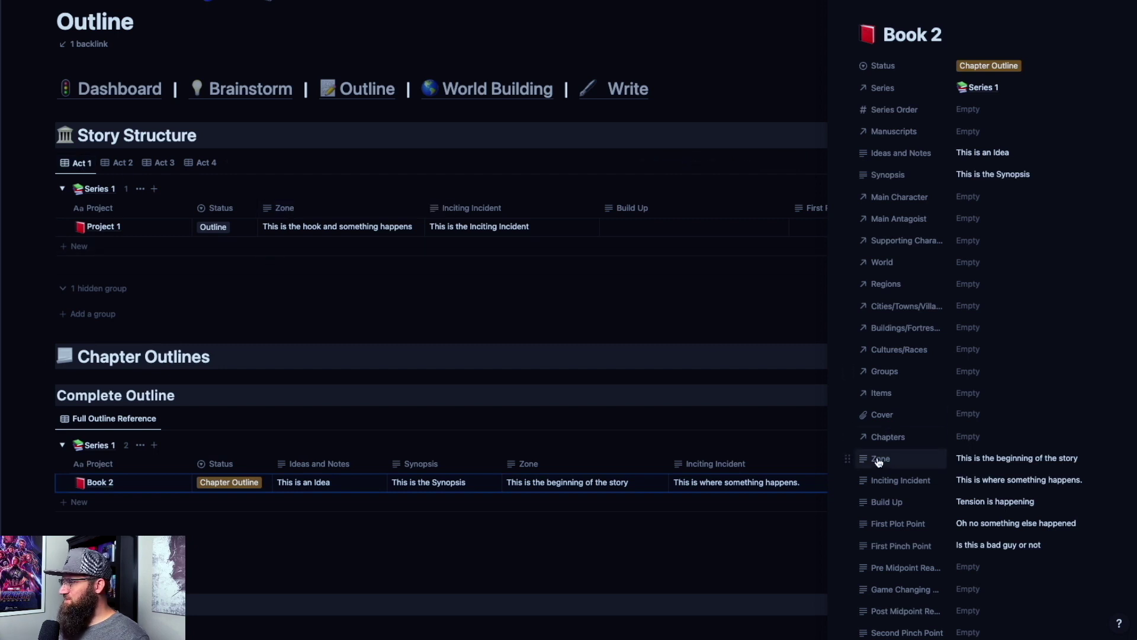
pyautogui.click(310, 209)
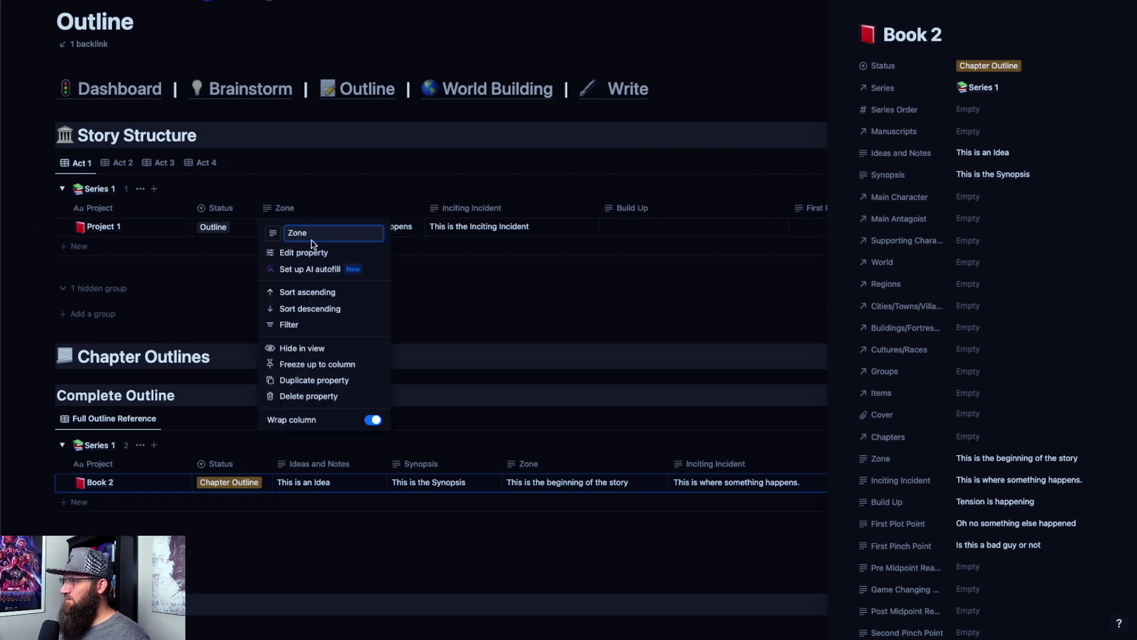
pyautogui.press('BackSpace')
pyautogui.press('BackSpace')
pyautogui.press('BackSpace')
pyautogui.press('BackSpace')
pyautogui.write('Hook')
pyautogui.press('Return')
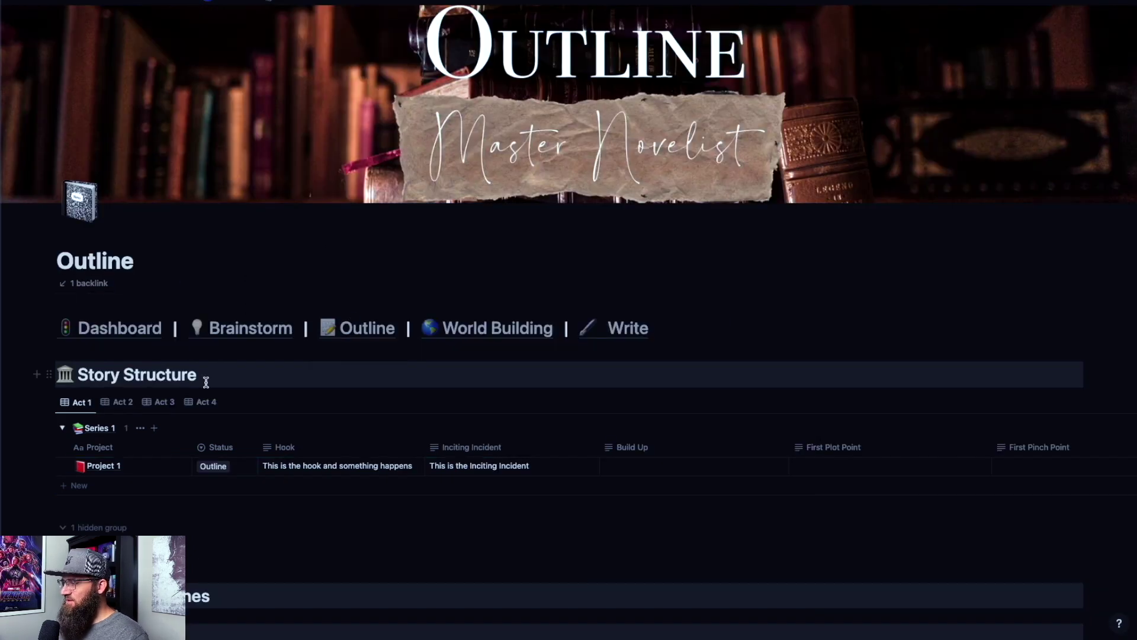
pyautogui.scroll(-3, 213, 383)
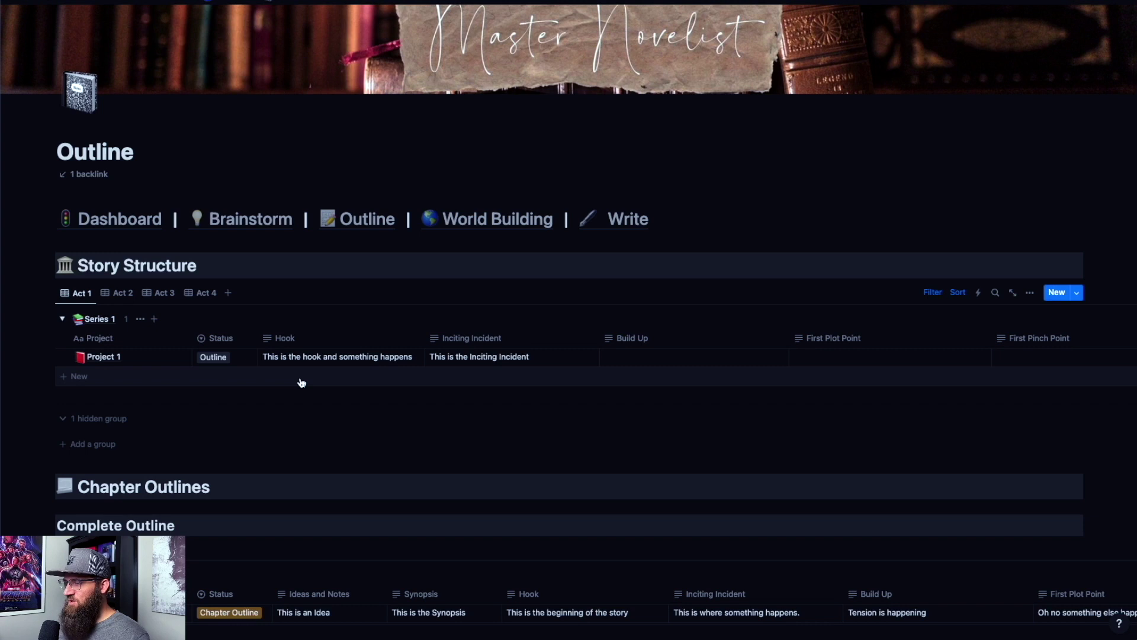